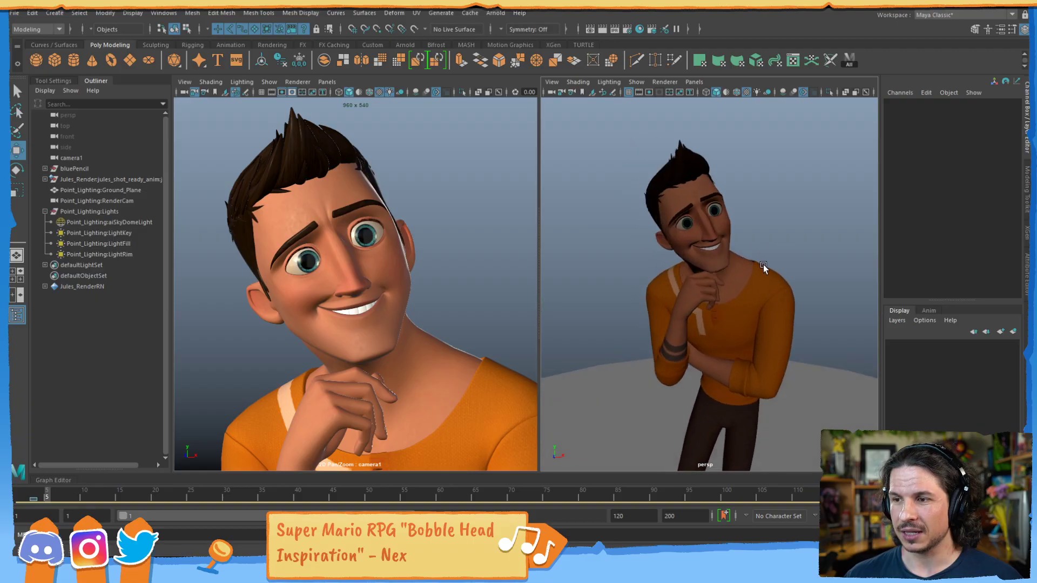
- Switch to the jules_diffuse_1k.png texture in Photoshop and make the three bruise layers visible over the face
alt+right_drag(713, 263, 753, 257)
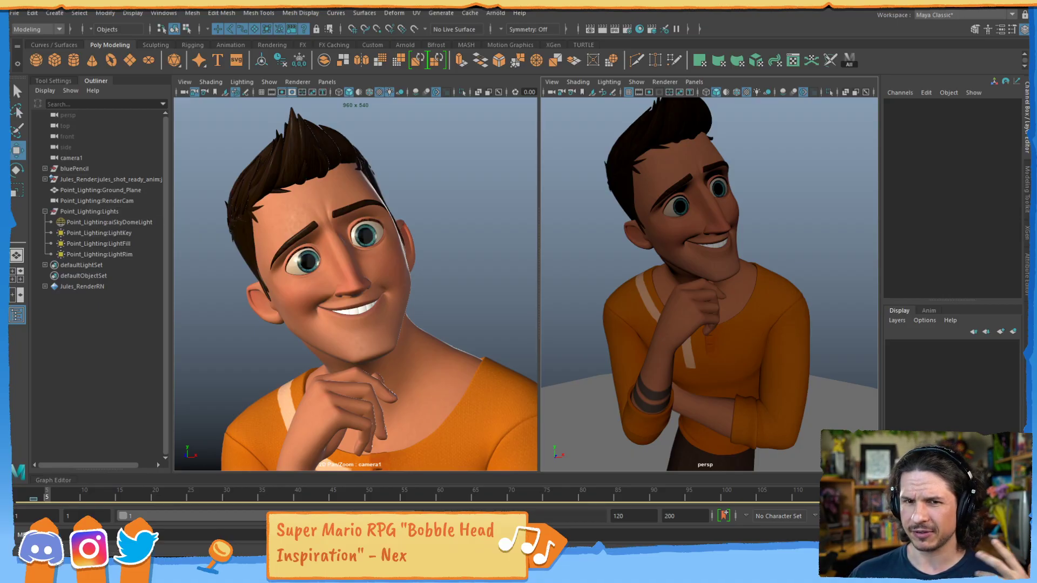
mouse_move(193, 567)
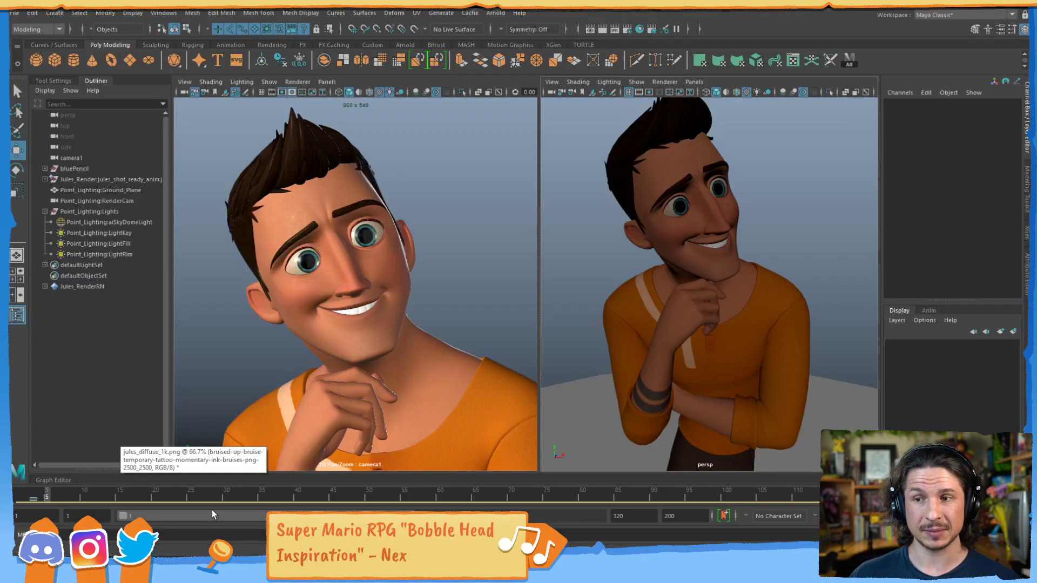
click(213, 513)
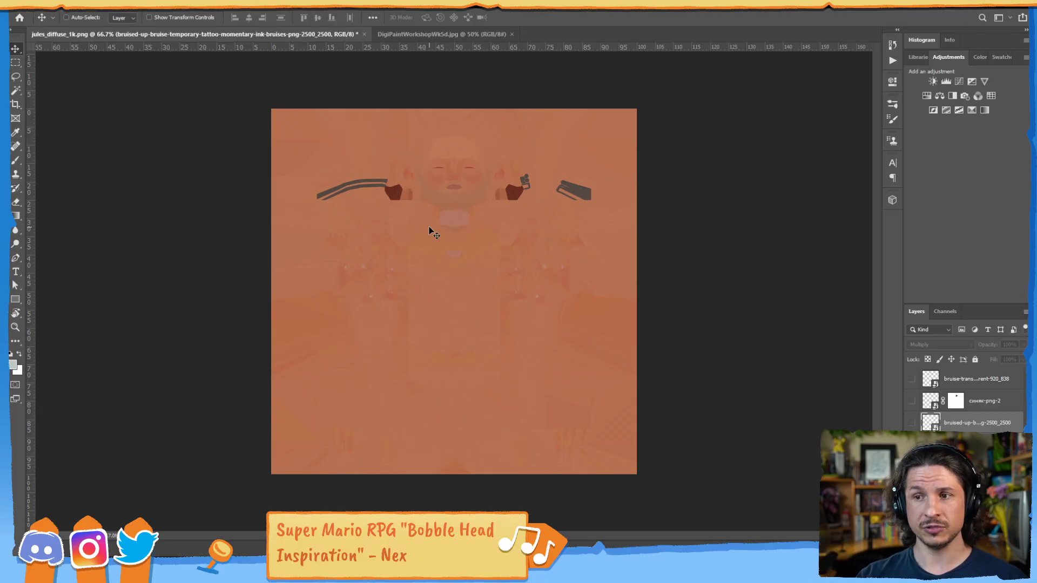
ctrl+drag(458, 168, 469, 174)
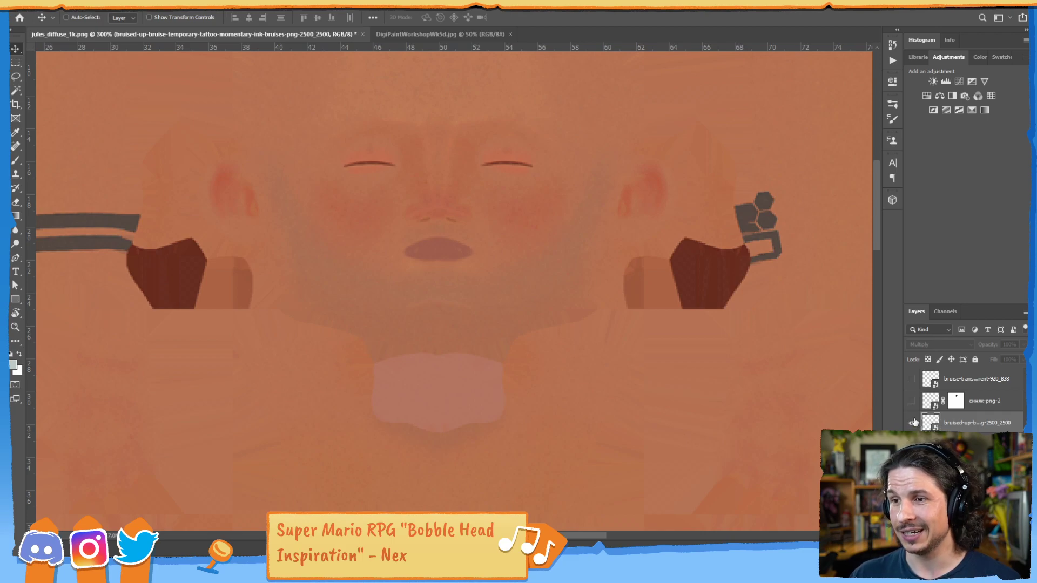
click(913, 423)
click(912, 400)
click(912, 378)
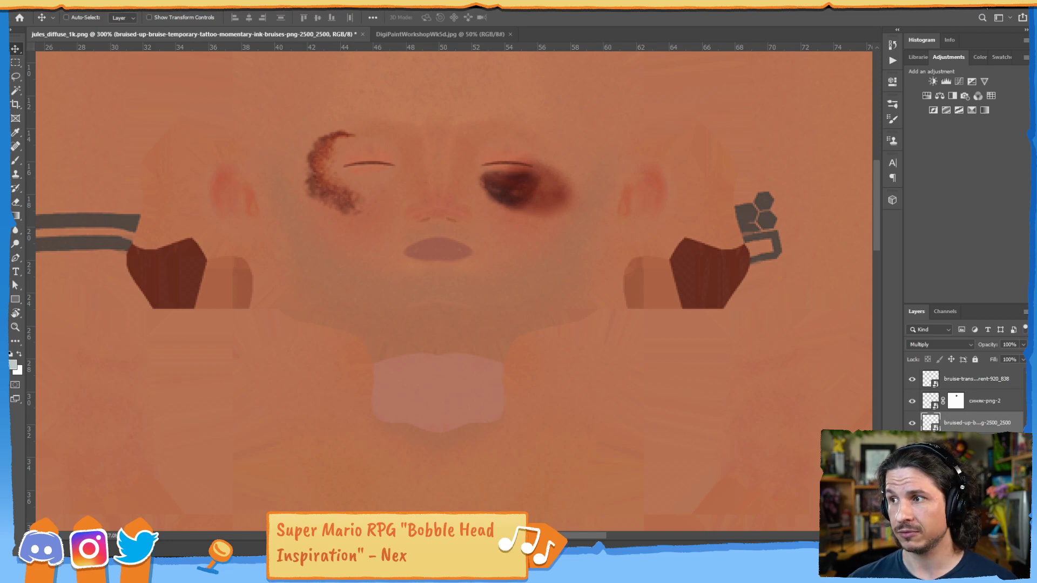
- Return to Maya and open the Hypershade, maximized
click(983, 3)
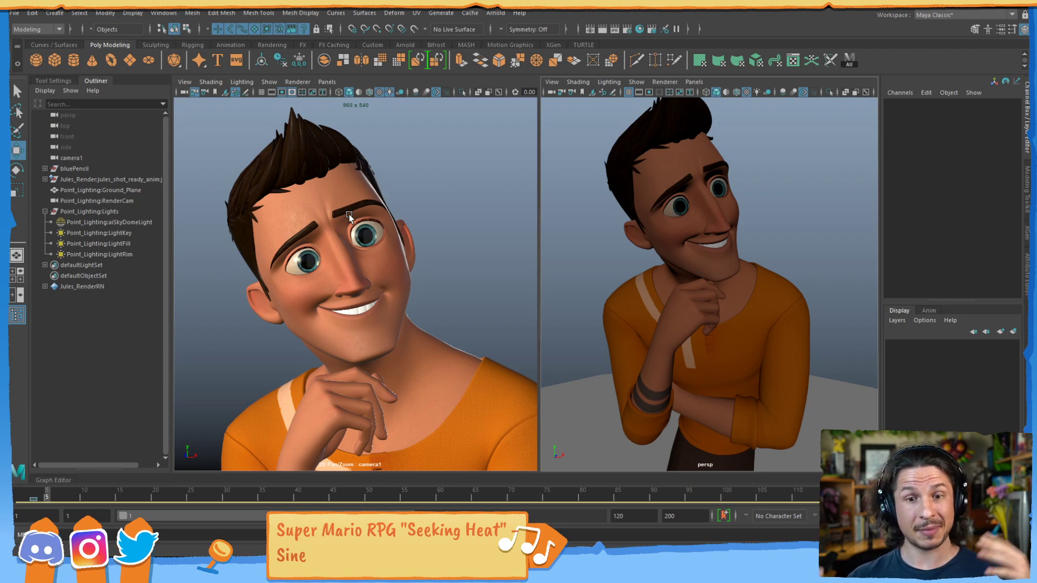
click(164, 12)
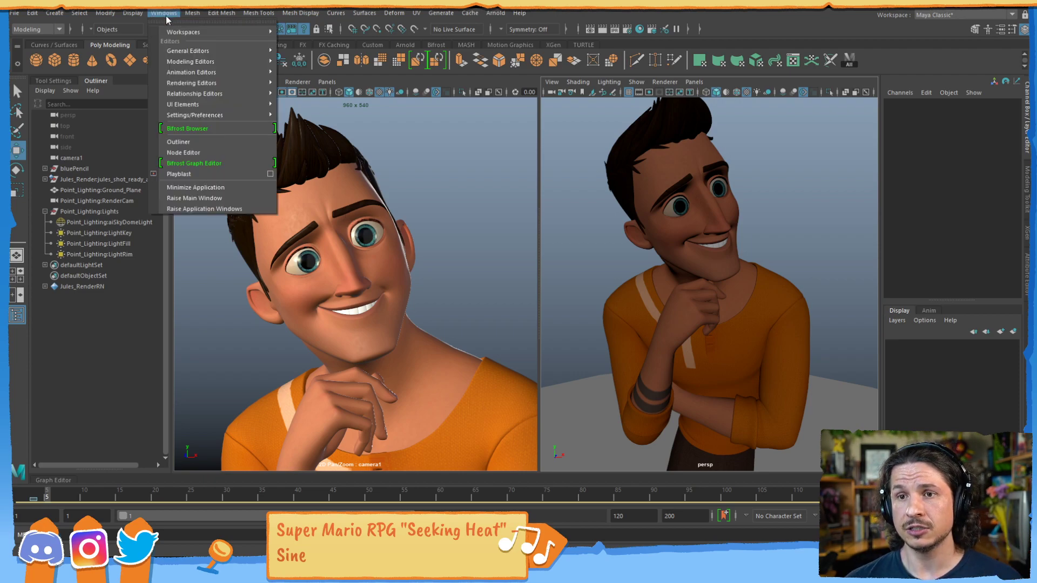
mouse_move(198, 81)
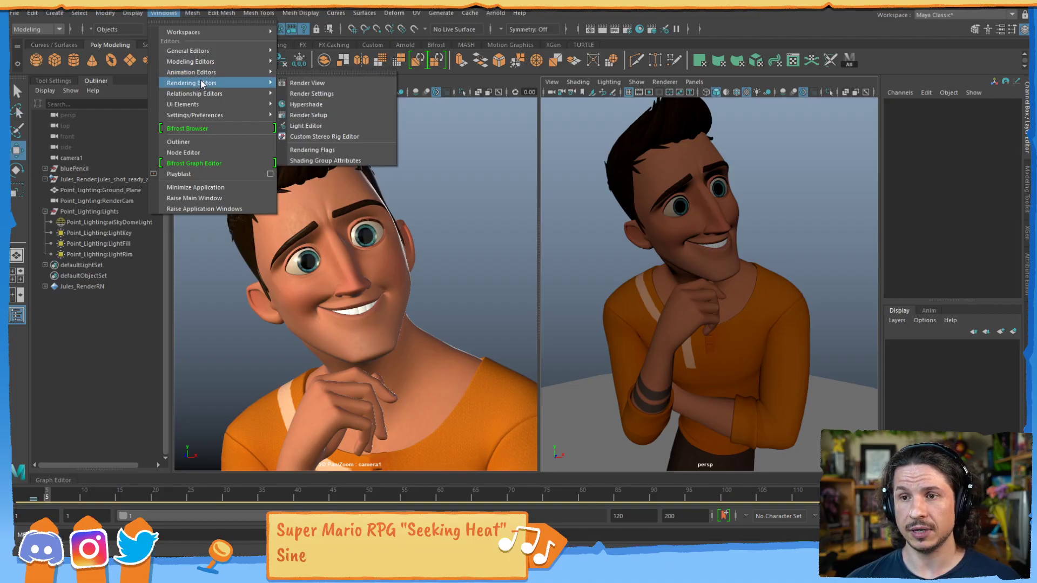
click(316, 111)
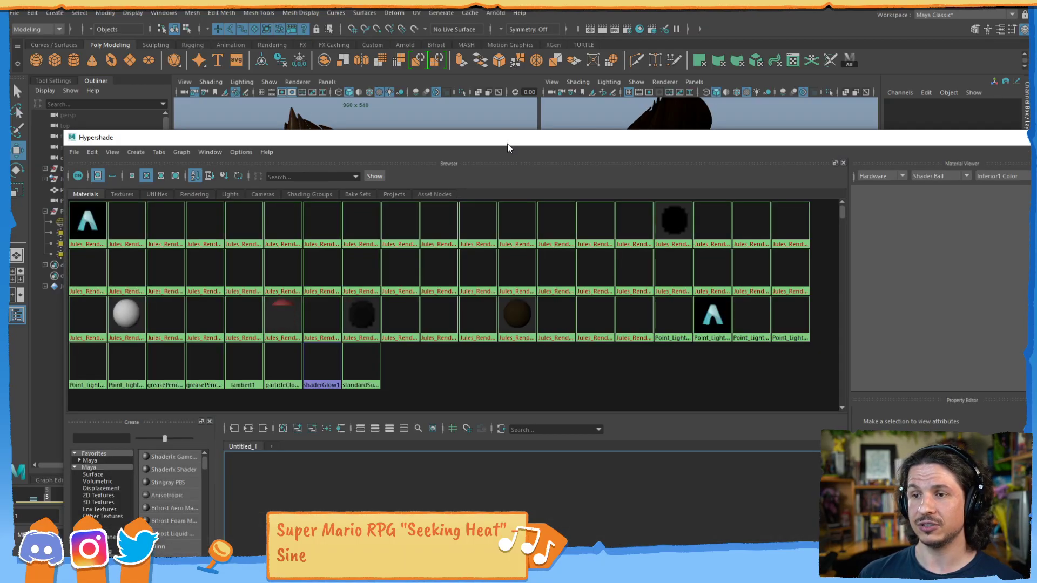
double_click(508, 142)
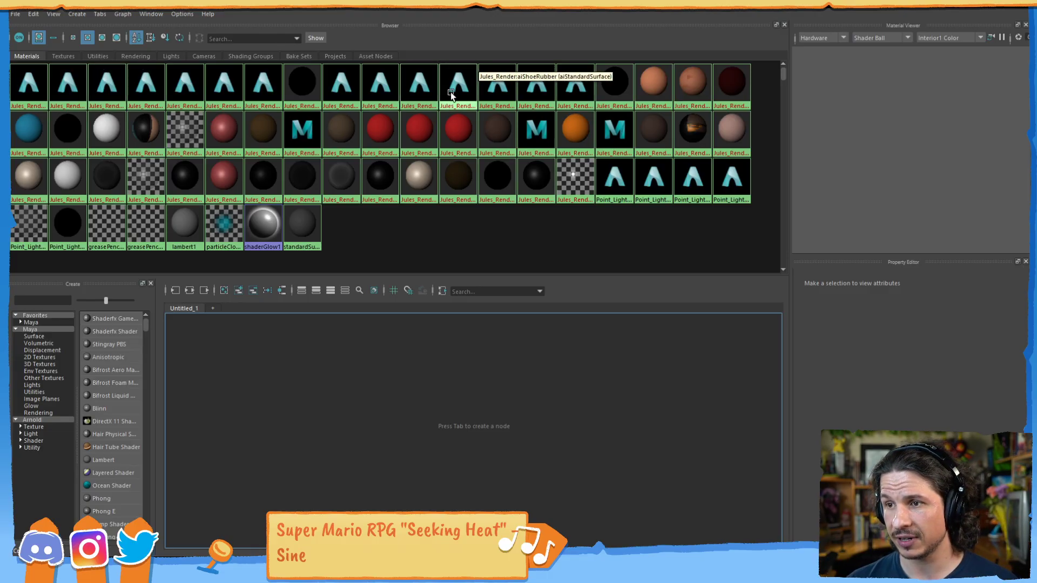
- Graph the input and output connections of the Jules_Render:aiSkin material and enlarge the node graph area
click(495, 93)
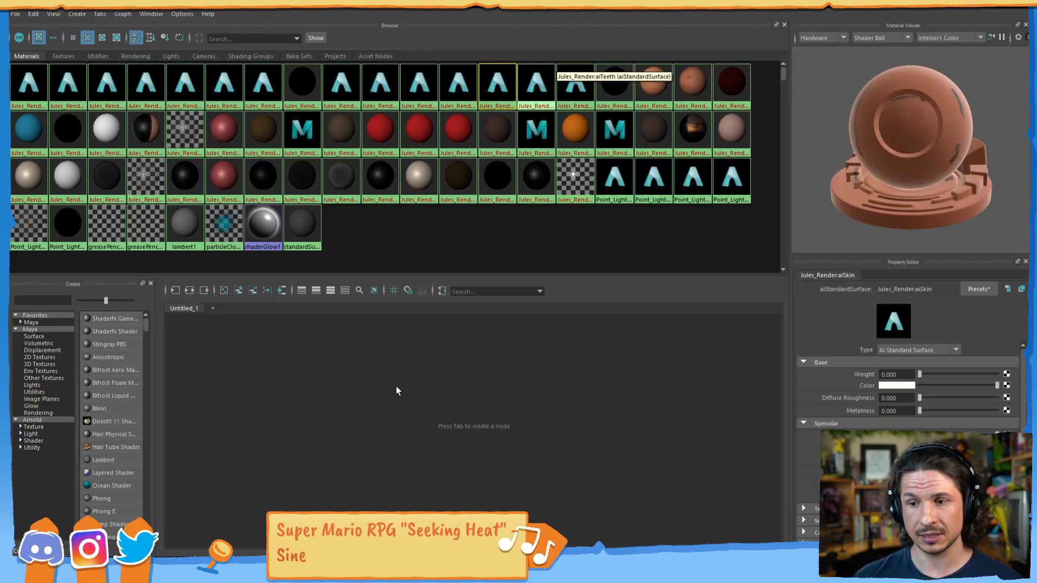
click(189, 290)
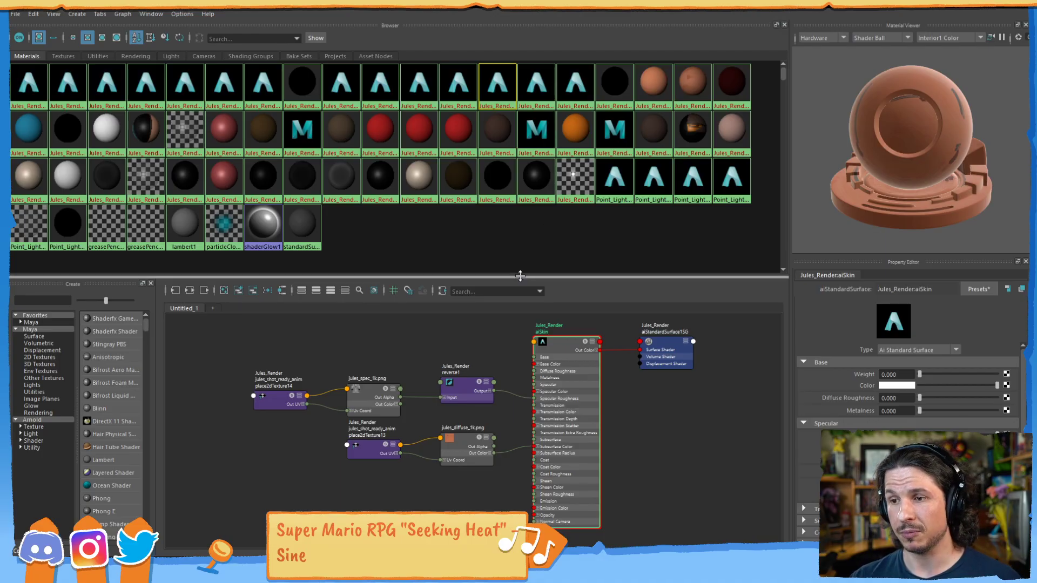
drag(522, 274, 524, 227)
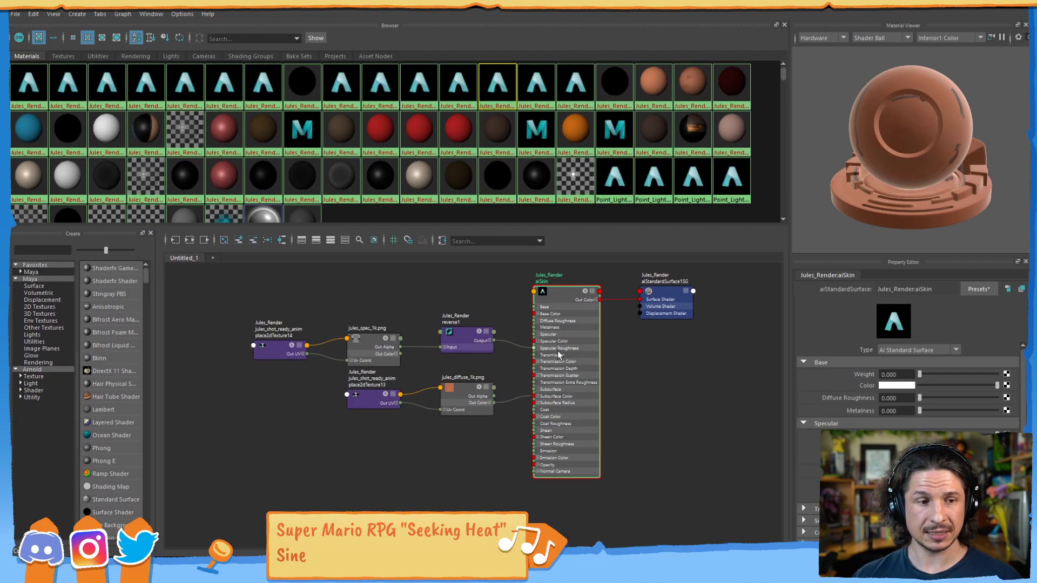
scroll(568, 370, up, 3)
alt+right_drag(568, 367, 600, 359)
alt+middle_drag(599, 359, 614, 353)
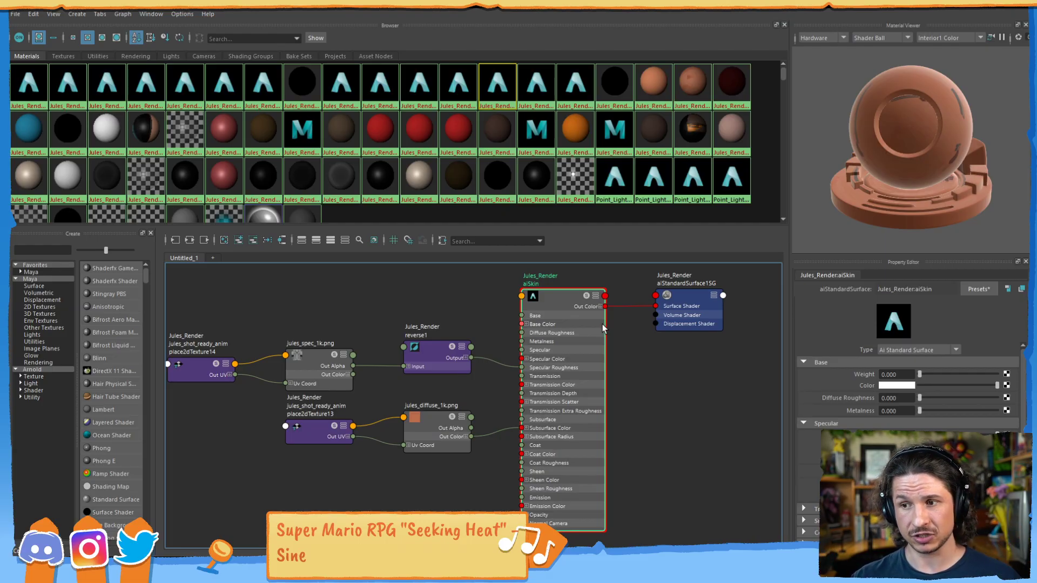
- Reposition the aiSkin node and move the jules_diffuse_1k.png file node and its place2dTexture13 node lower in the graph
drag(555, 294, 560, 296)
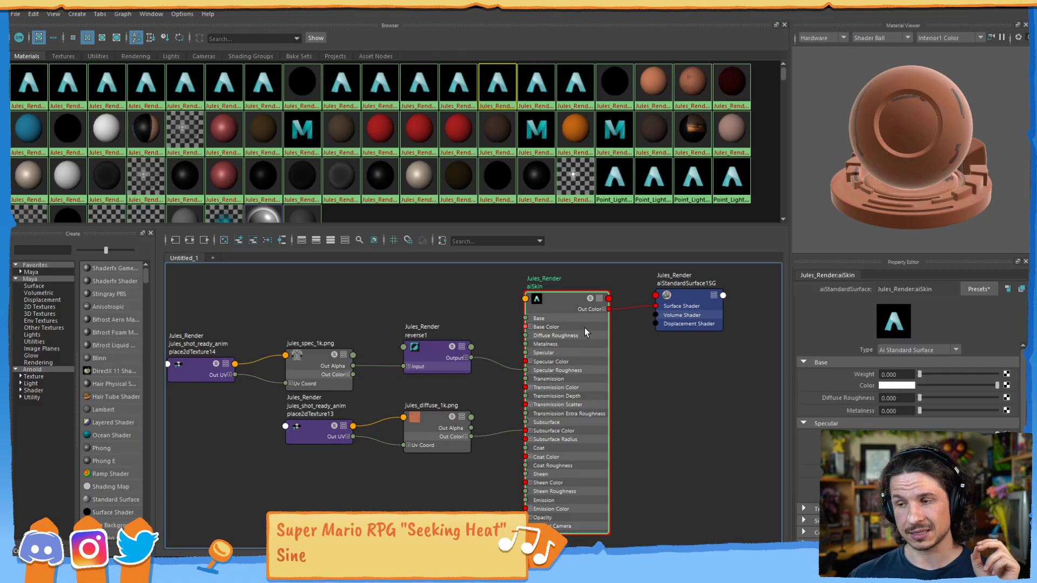
drag(576, 311, 583, 309)
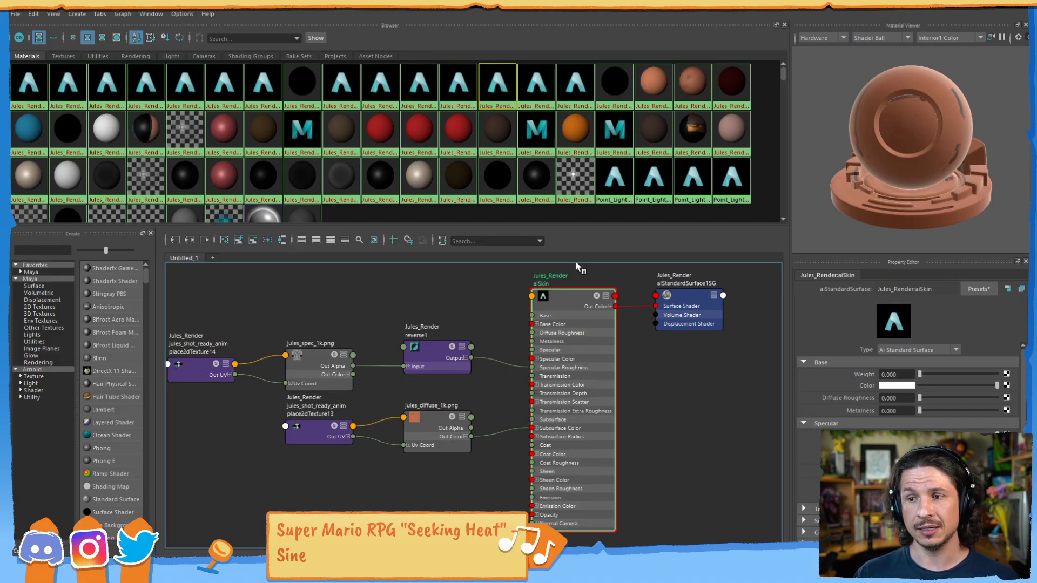
drag(565, 293, 566, 293)
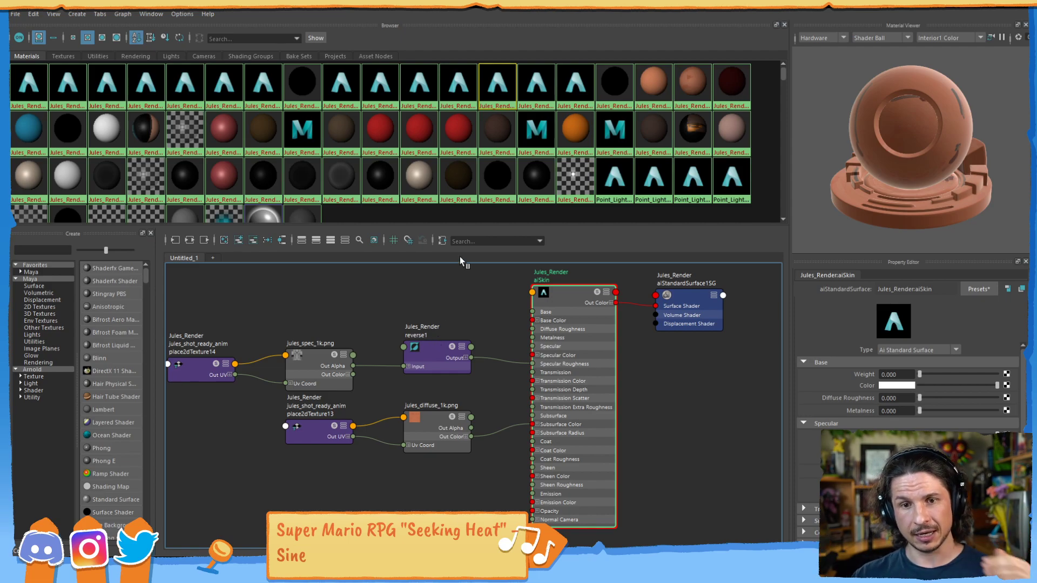
click(433, 434)
drag(425, 422, 416, 452)
drag(303, 429, 295, 457)
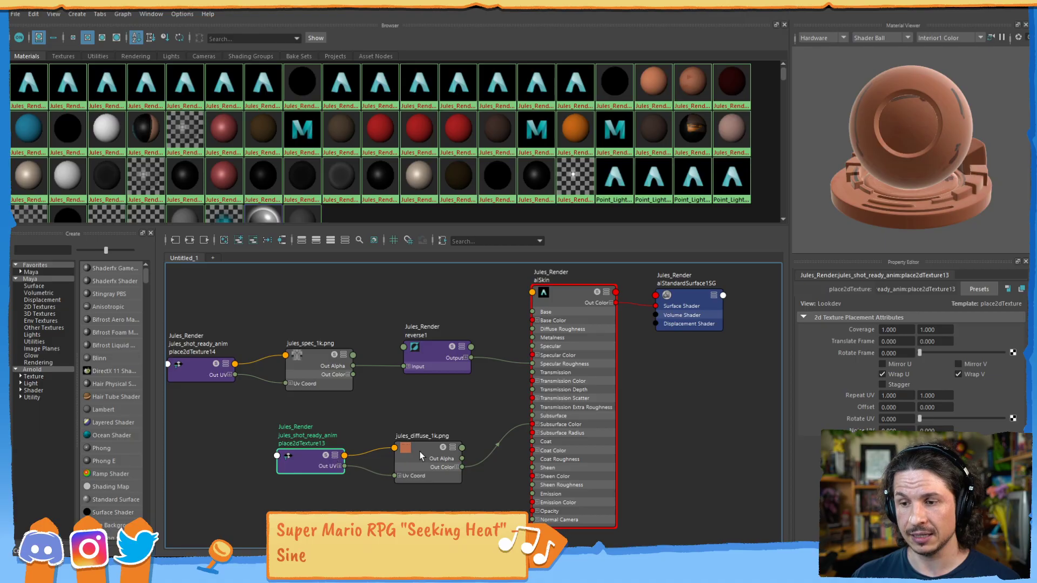
drag(420, 451, 416, 448)
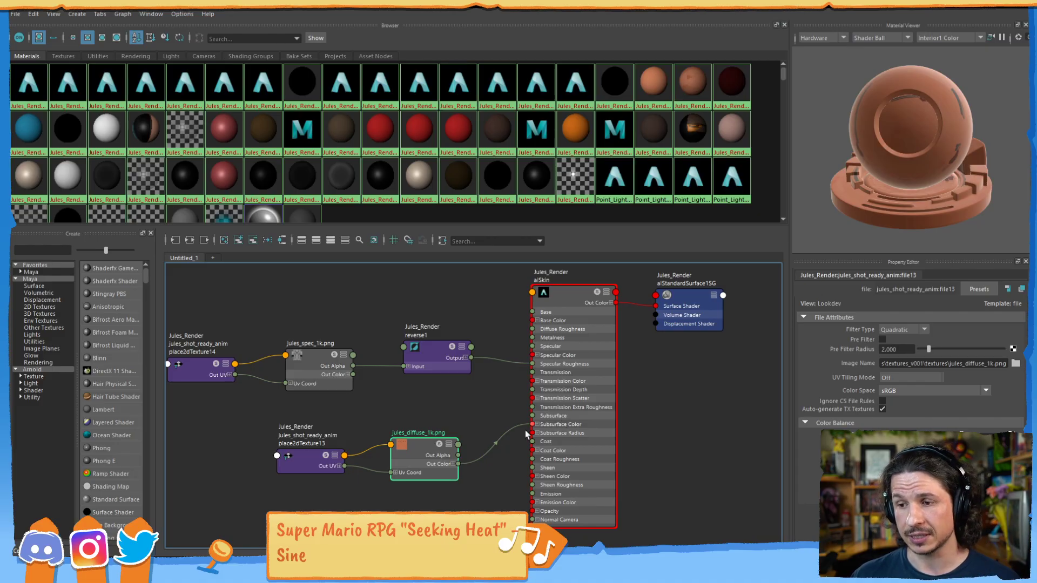
drag(418, 447, 419, 445)
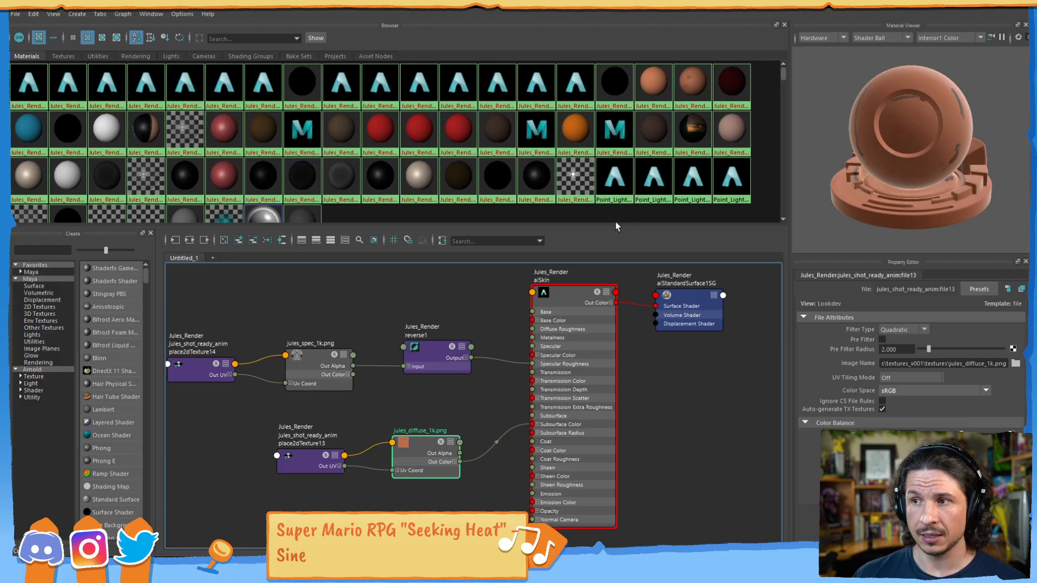
- Move the Hypershade clear of the character's face and start browsing for a new image in the diffuse file node's attributes
drag(638, 4, 676, 129)
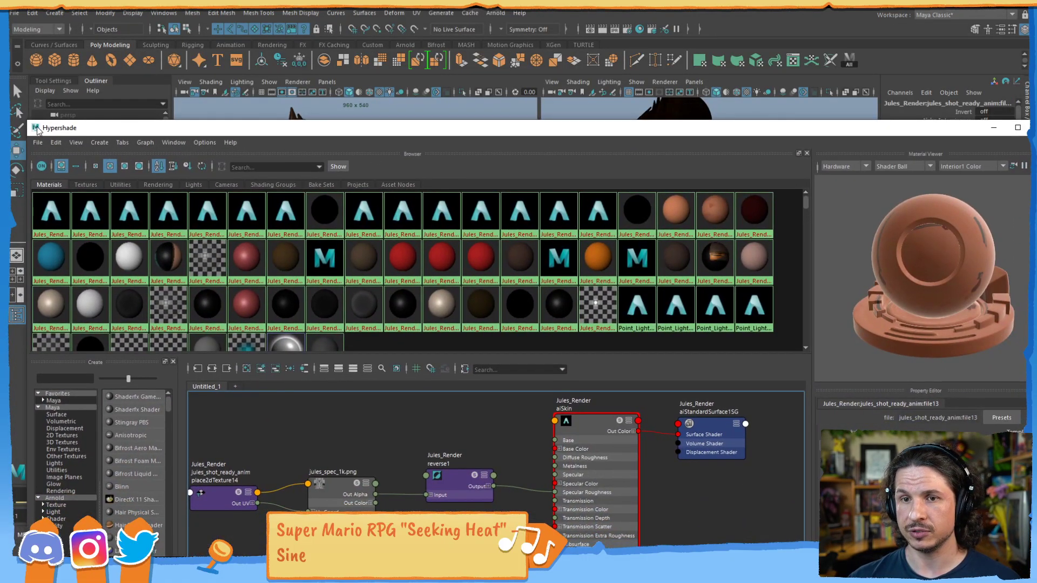
drag(29, 122, 240, 188)
drag(598, 199, 595, 438)
key(ctrl+a)
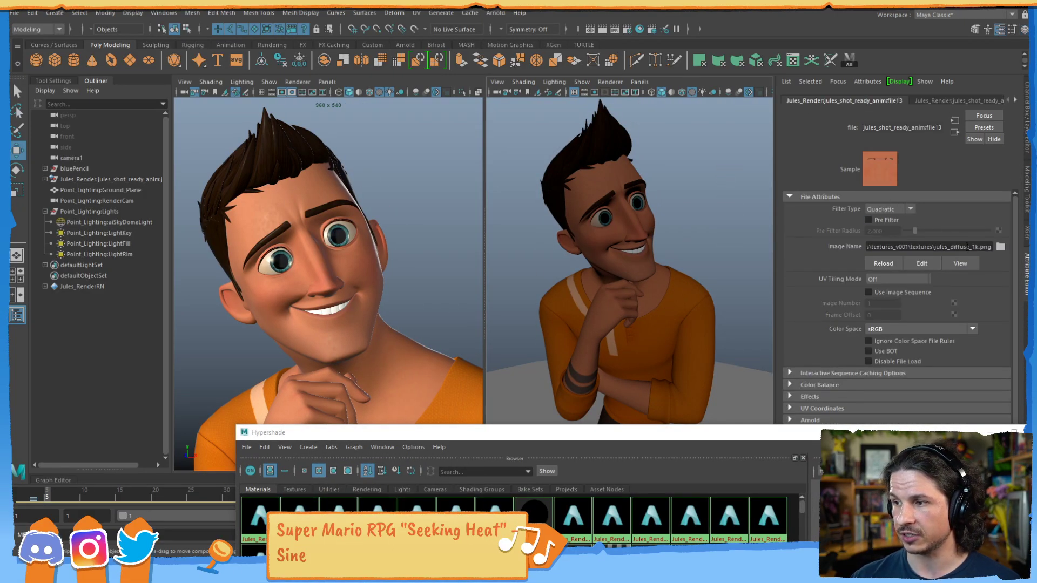
click(1001, 246)
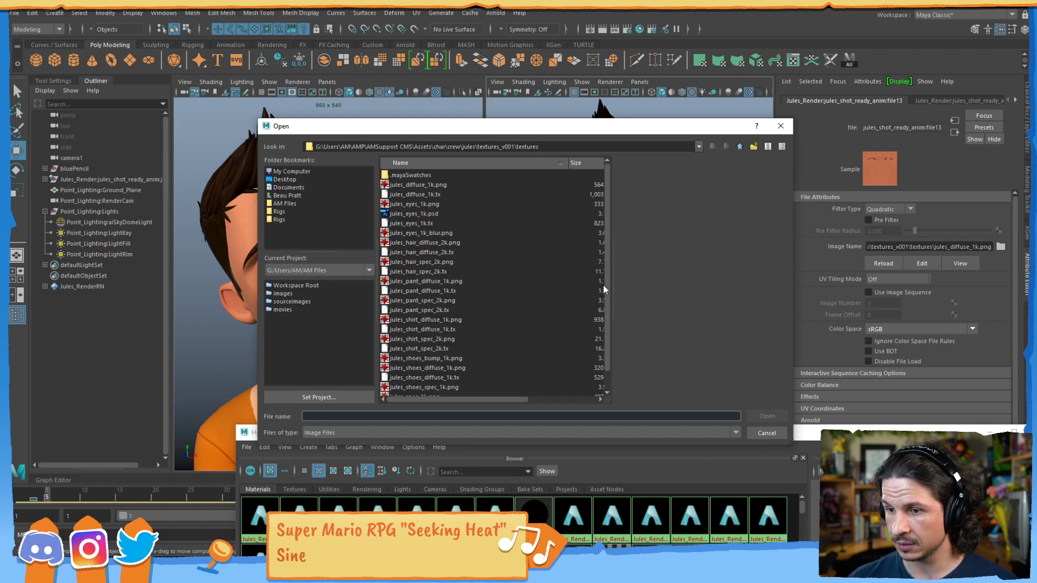
mouse_move(607, 285)
mouse_down()
mouse_move(608, 316)
mouse_move(607, 273)
mouse_up()
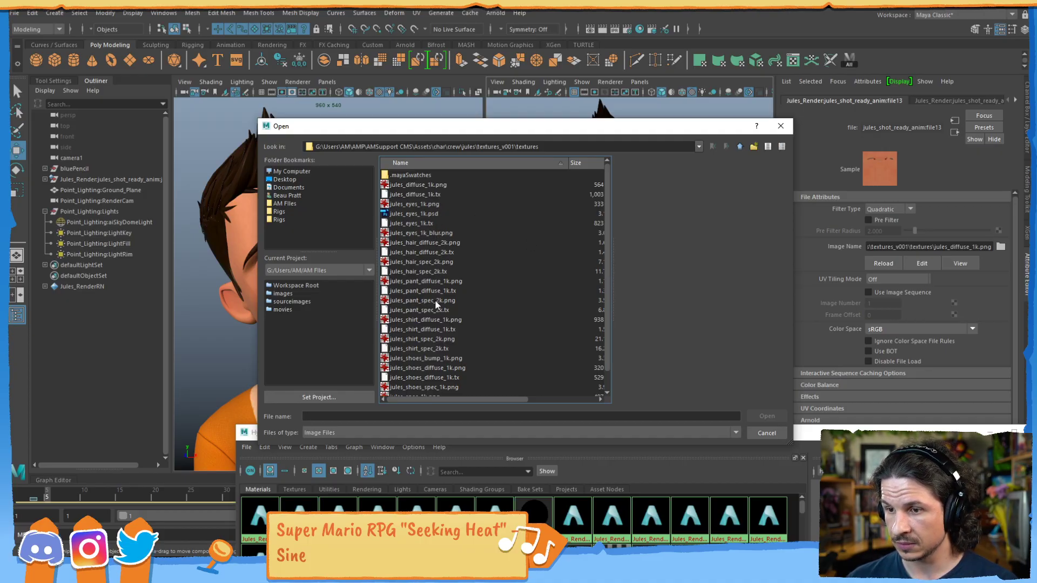
drag(607, 350, 605, 295)
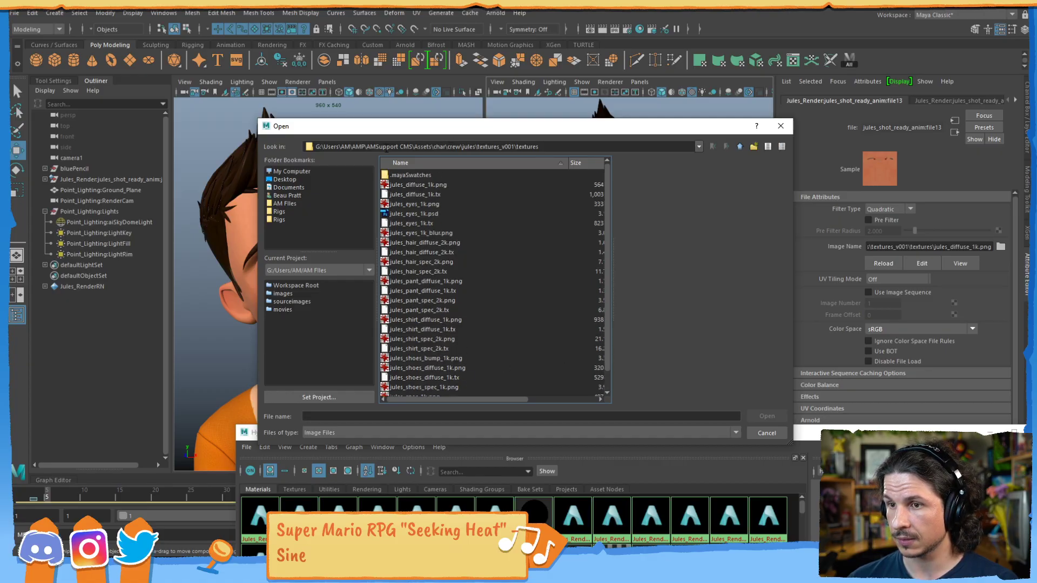
click(739, 147)
click(739, 146)
click(739, 147)
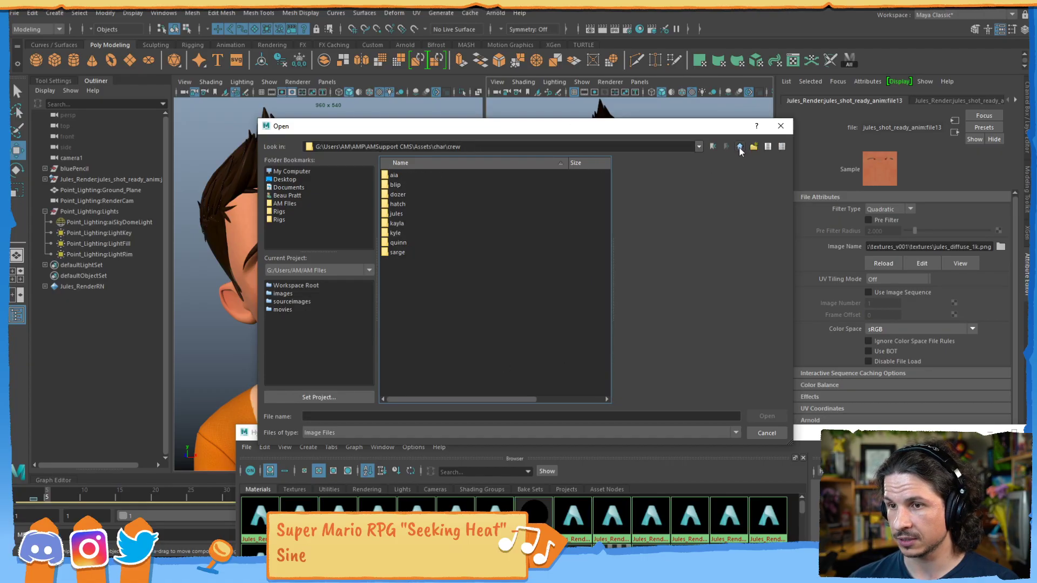
click(740, 147)
click(740, 147)
click(740, 147)
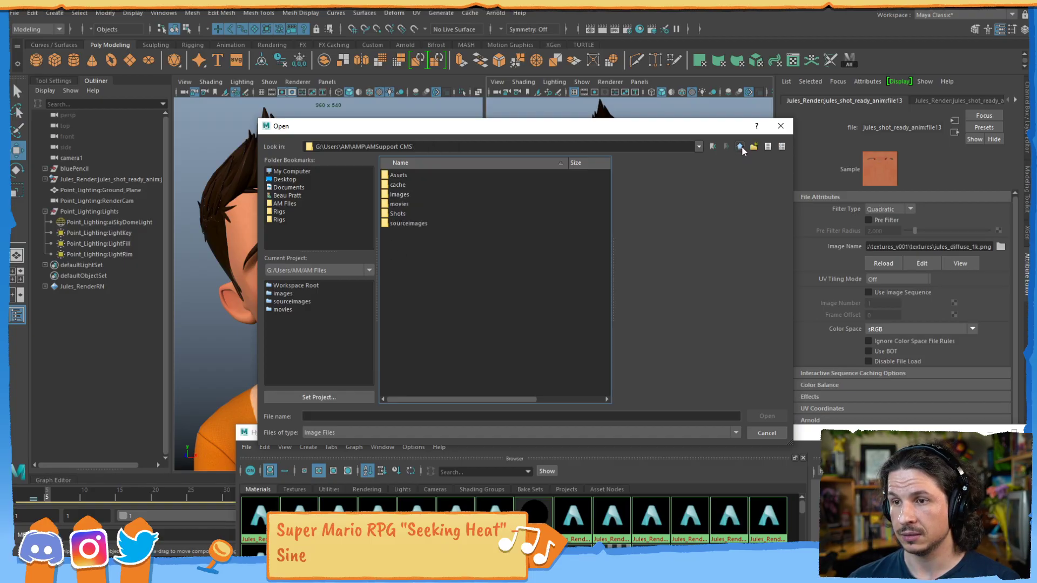
click(740, 148)
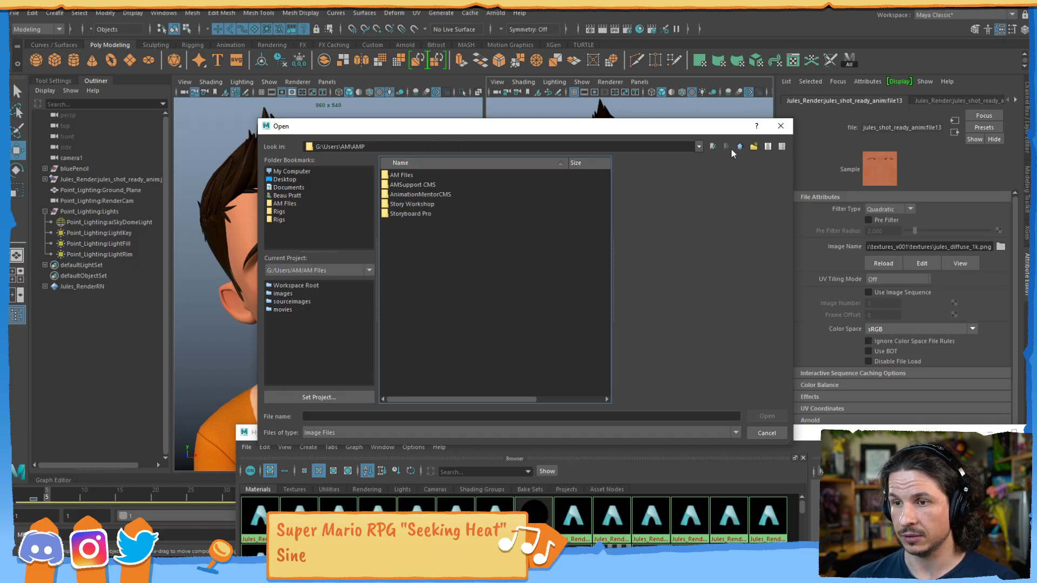
- Load jules_diffuse_bruise.png from AM Files\04 Acting Rigs\04 Acting Rigs\Jules\textures as the diffuse file node's image
click(298, 203)
double_click(417, 214)
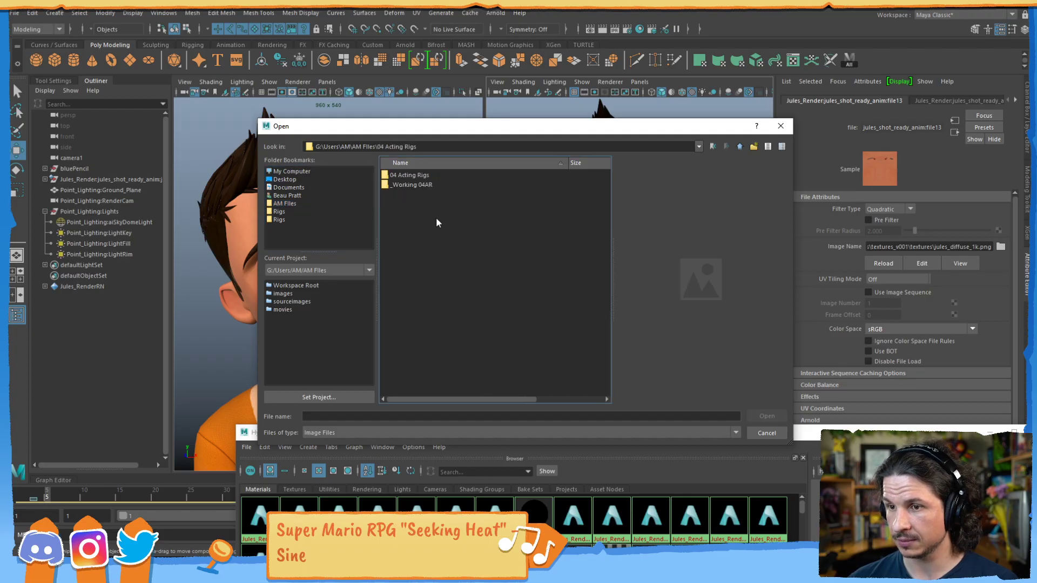
key(Return)
key(Down)
key(Down)
key(Down)
key(Down)
key(Down)
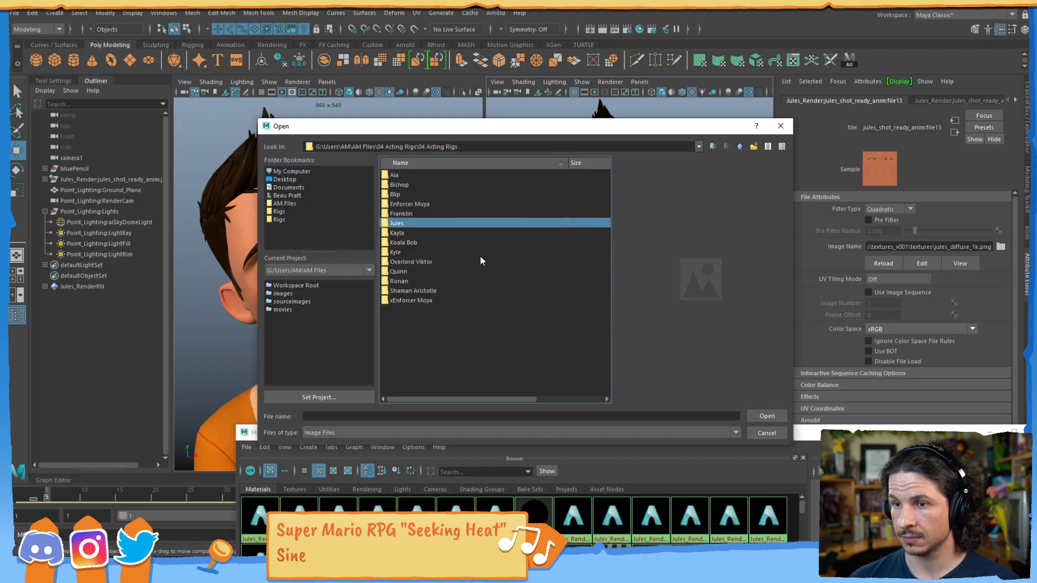
key(Return)
key(Down)
key(Down)
key(Return)
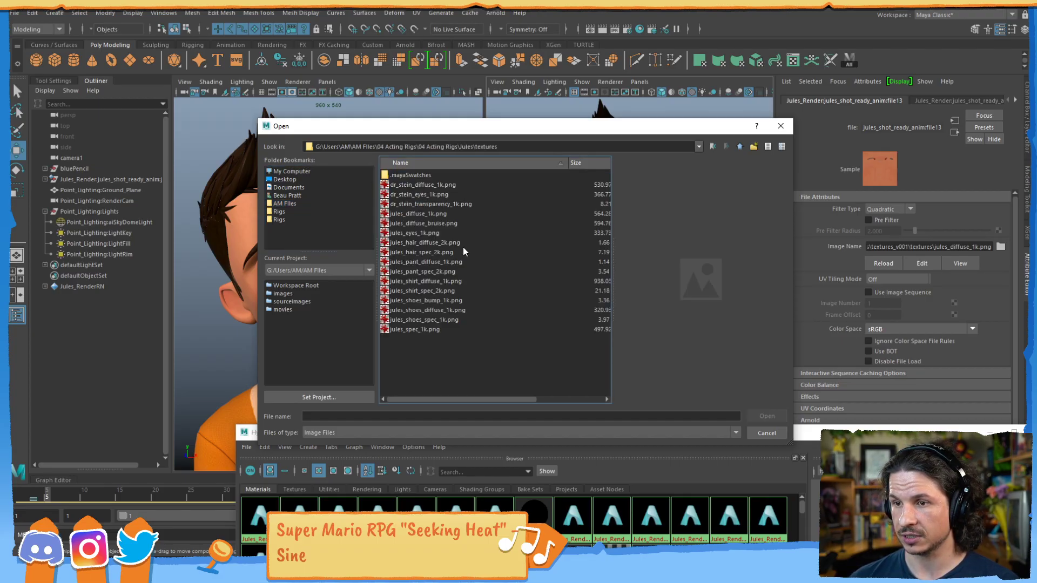
click(436, 224)
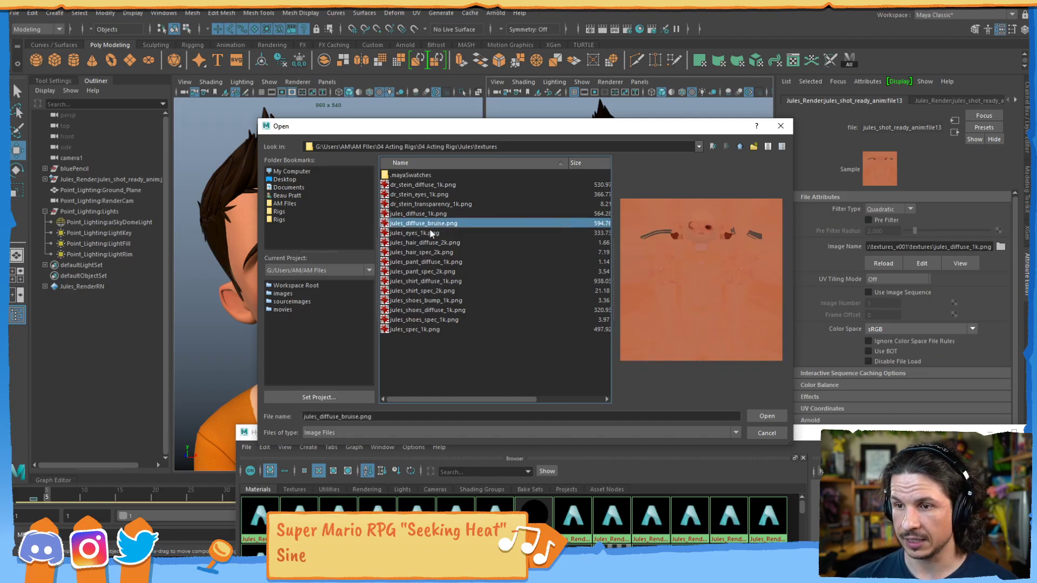
click(767, 416)
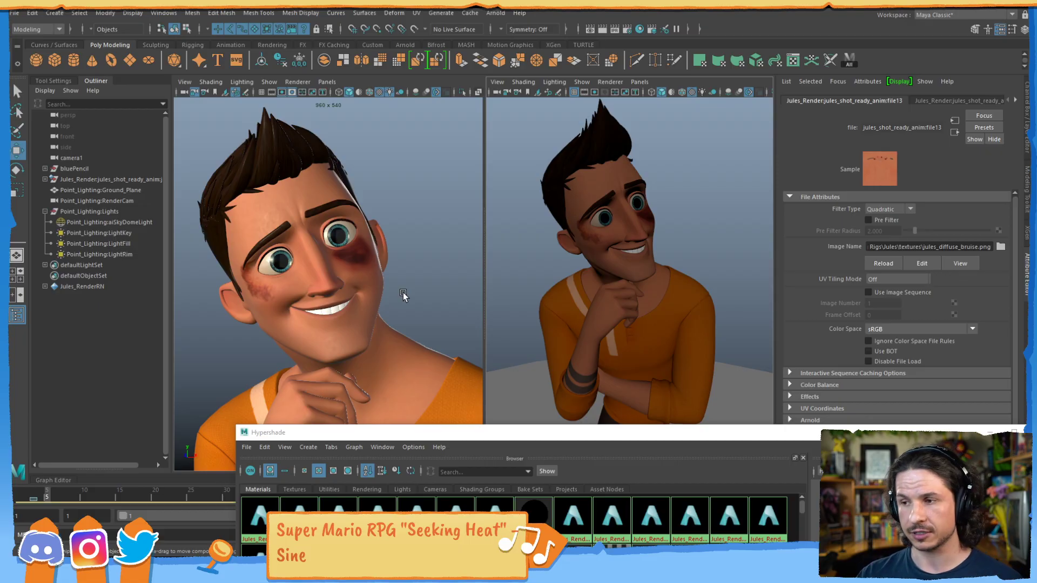
- Load the clean jules_diffuse_1k.png back in as the diffuse file node's image
click(1001, 247)
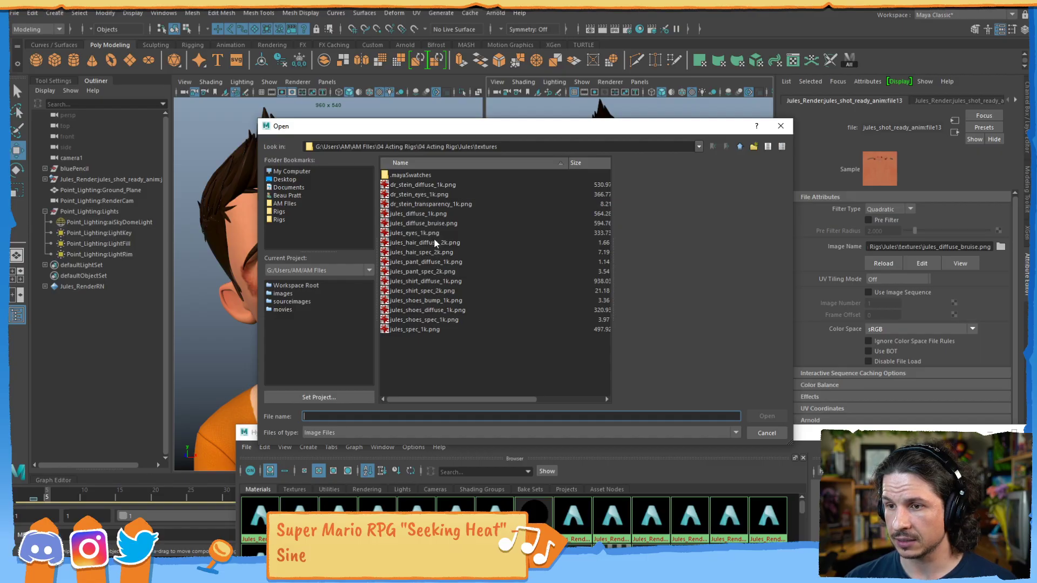
click(429, 214)
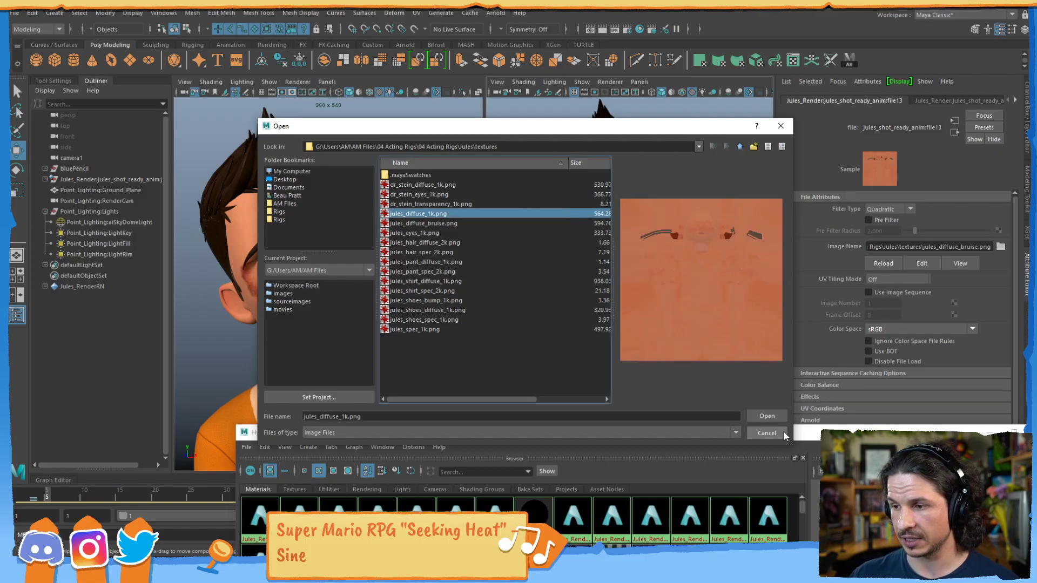
click(767, 416)
- Bring the Hypershade back into full view and move the jules_diffuse_1k.png and place2dTexture13 nodes farther away from the aiSkin node
drag(643, 436, 530, 44)
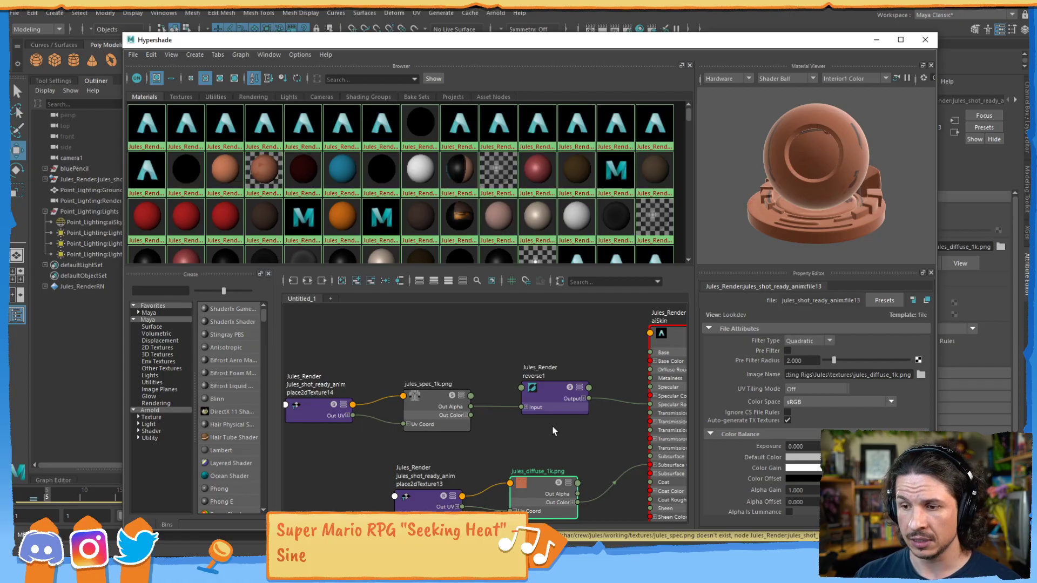
alt+middle_drag(535, 448, 547, 353)
alt+right_drag(547, 353, 505, 357)
scroll(506, 361, up, 1)
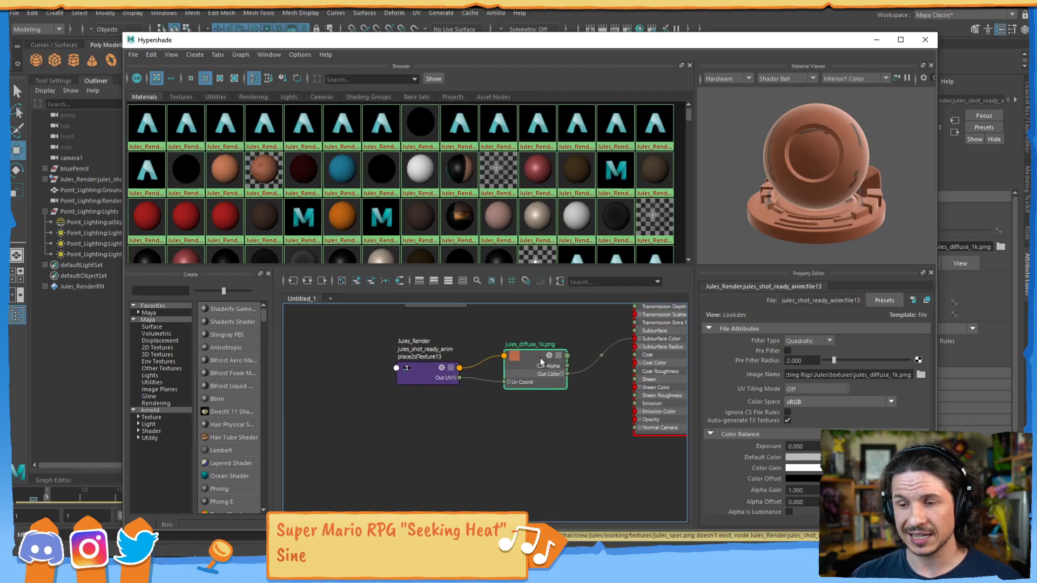
drag(394, 424, 432, 354)
click(422, 417)
click(442, 368)
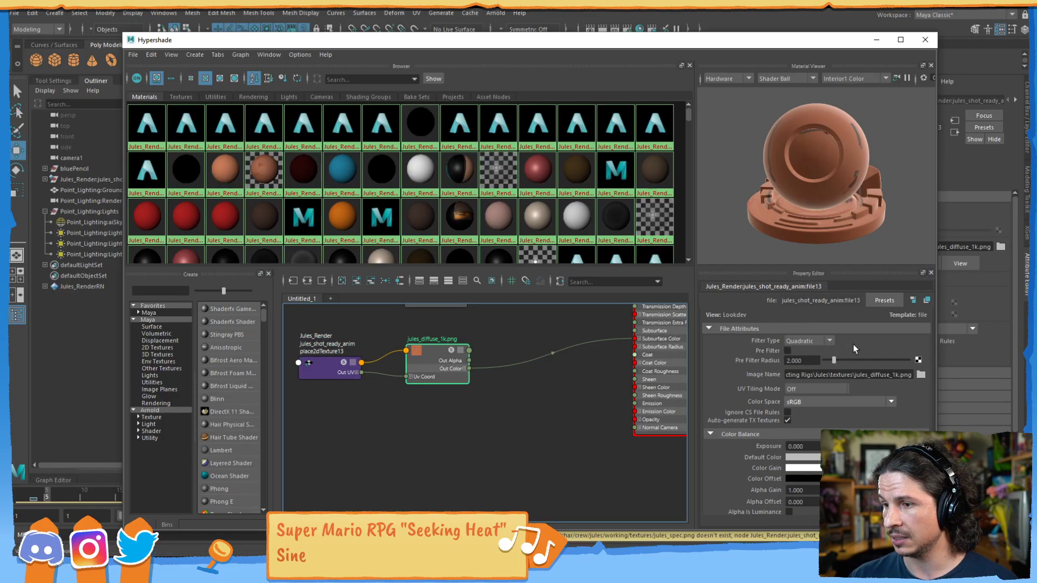
mouse_move(829, 48)
mouse_down()
mouse_move(755, 30)
mouse_move(692, 128)
mouse_move(820, 50)
mouse_up()
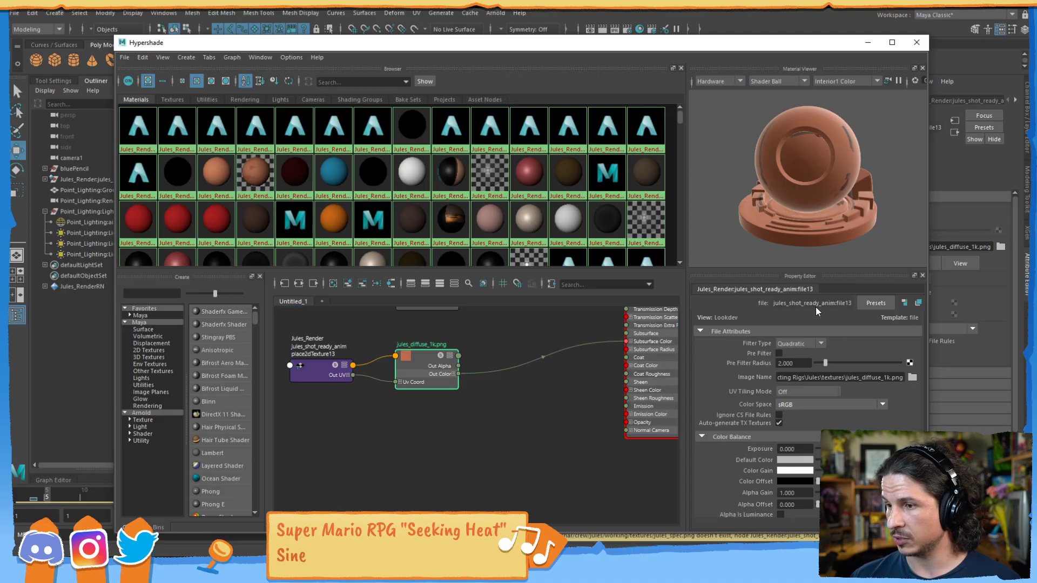
click(544, 340)
click(405, 358)
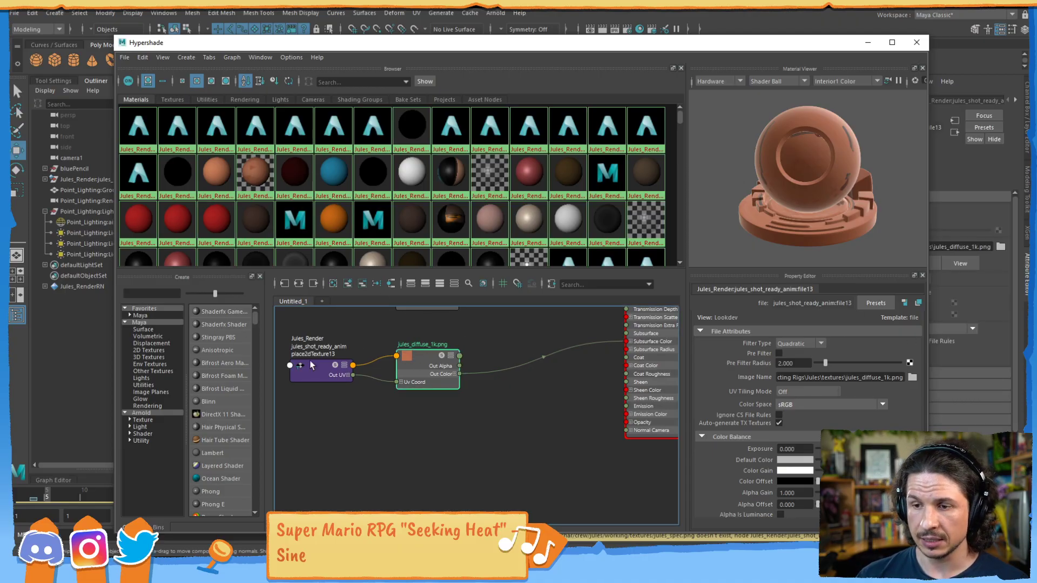
click(384, 405)
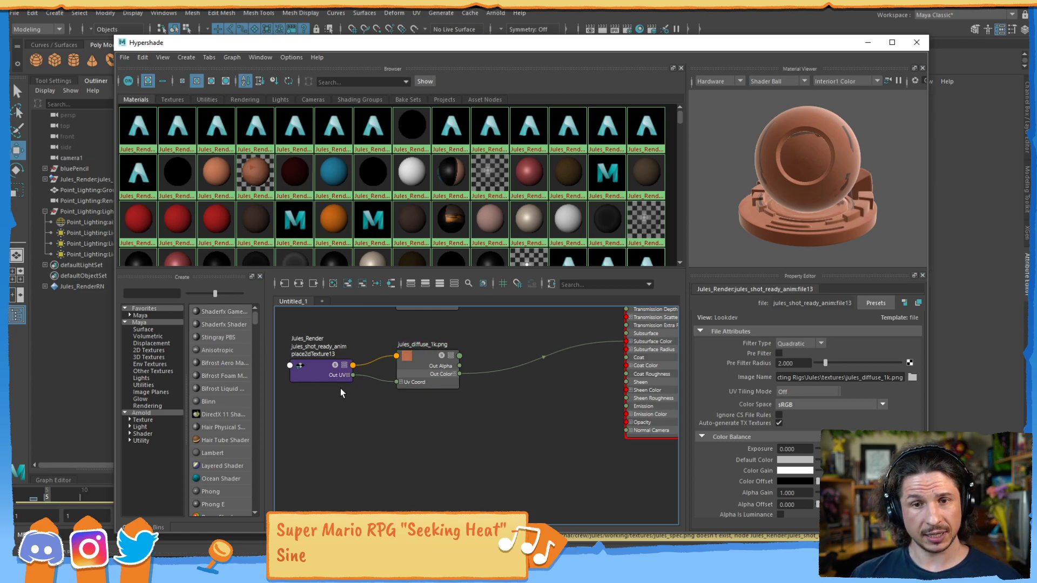
- Create a 2D File texture with jules_diffuse_bruise.png as its image and arrange its nodes beneath the clean diffuse nodes
click(151, 350)
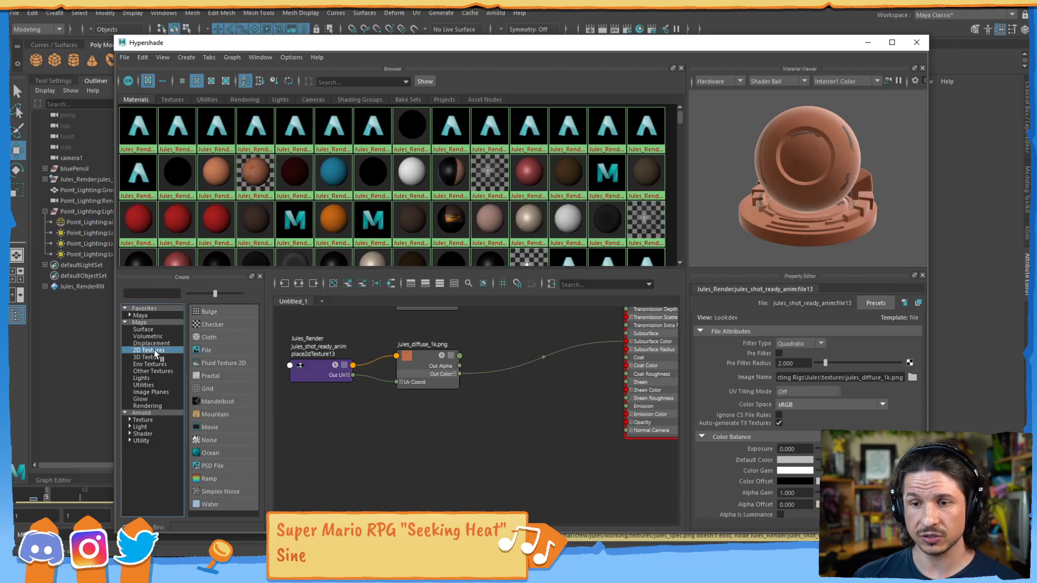
click(210, 349)
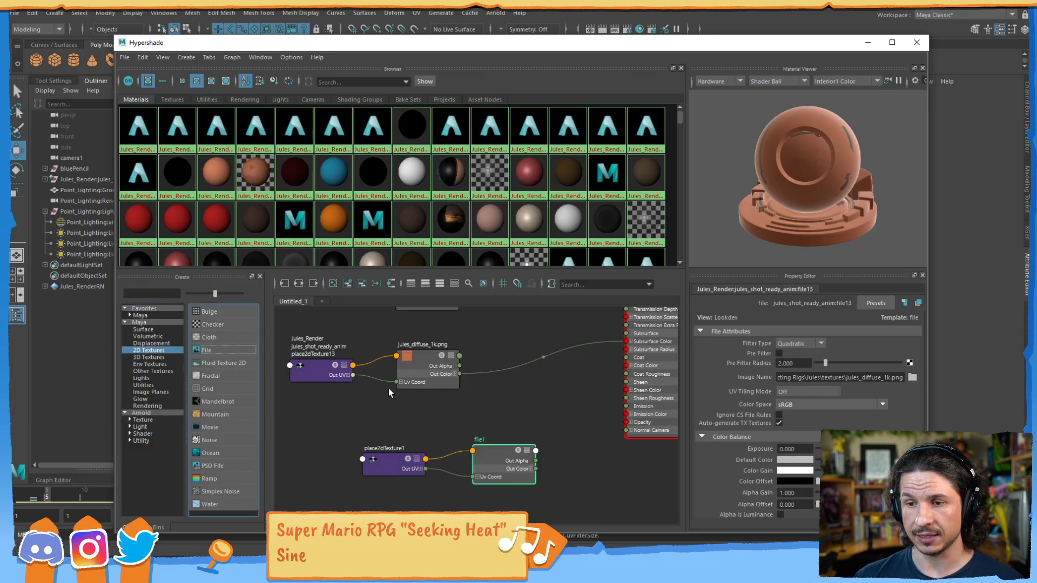
drag(515, 449, 463, 422)
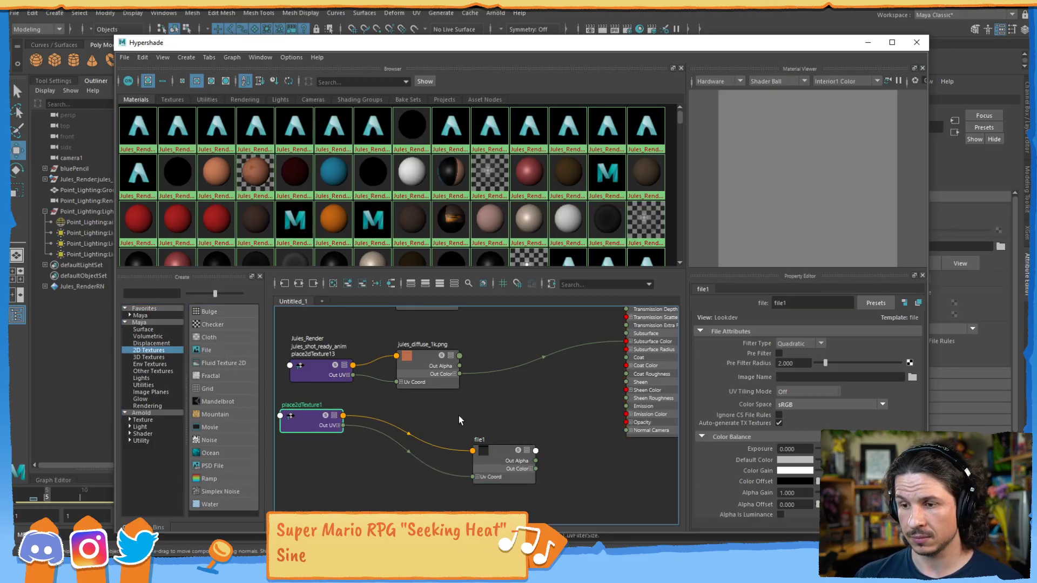
drag(496, 451, 424, 415)
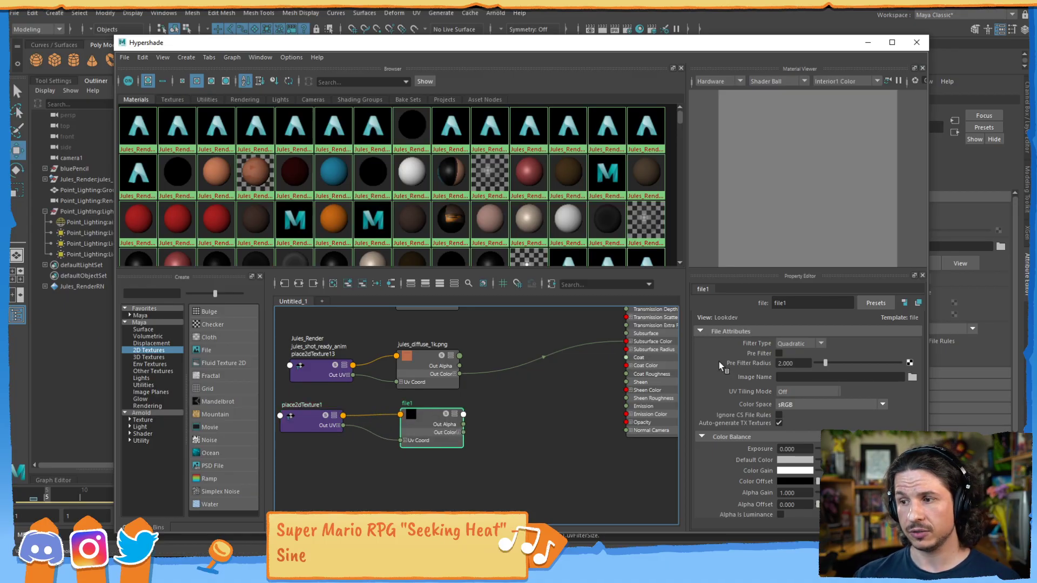
click(912, 377)
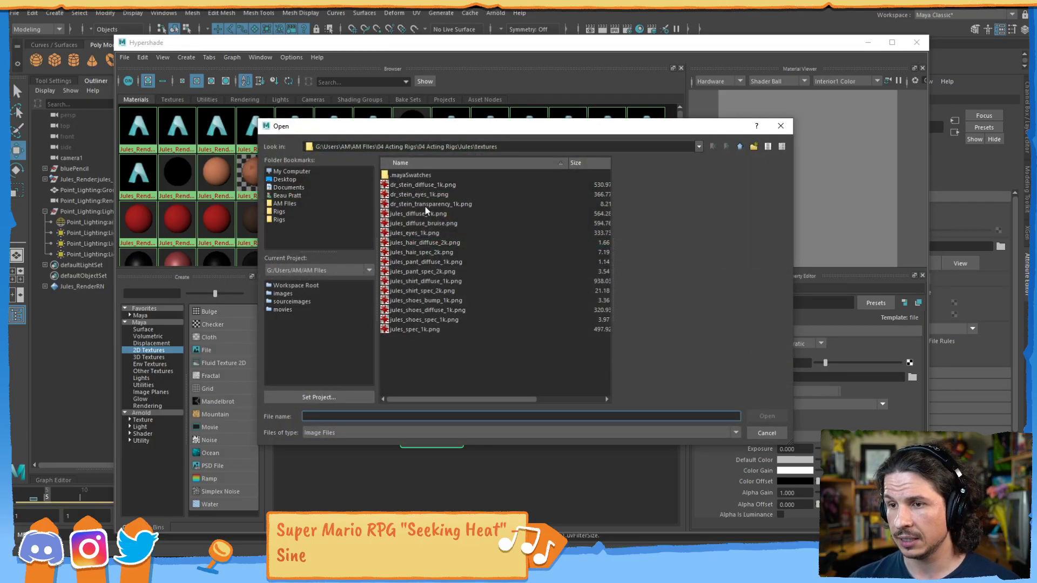
double_click(434, 225)
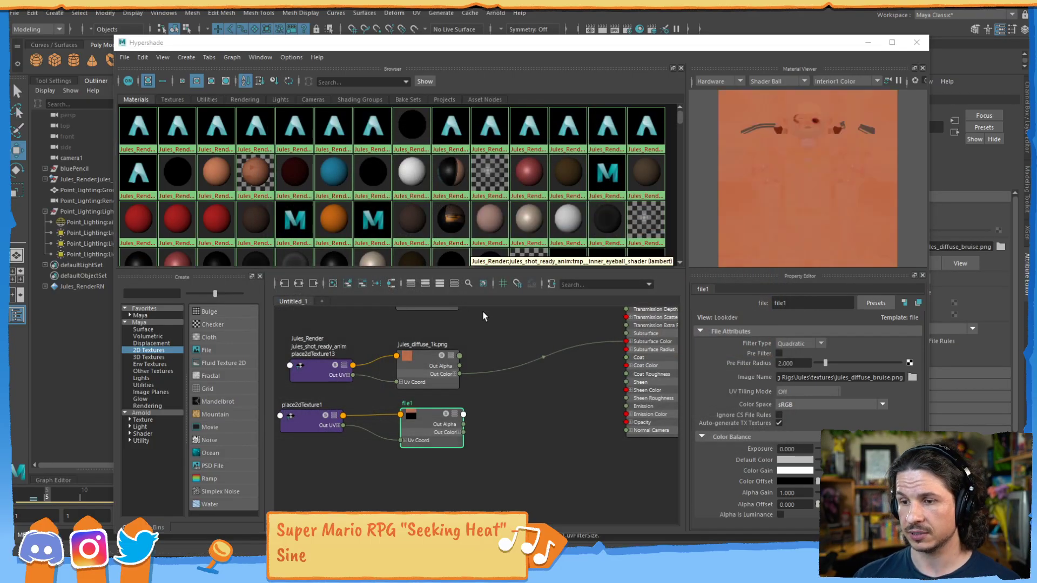
- Set the Material Viewer to preview on a Plane with the Interior1 Color environment while the clean diffuse node is selected
click(427, 377)
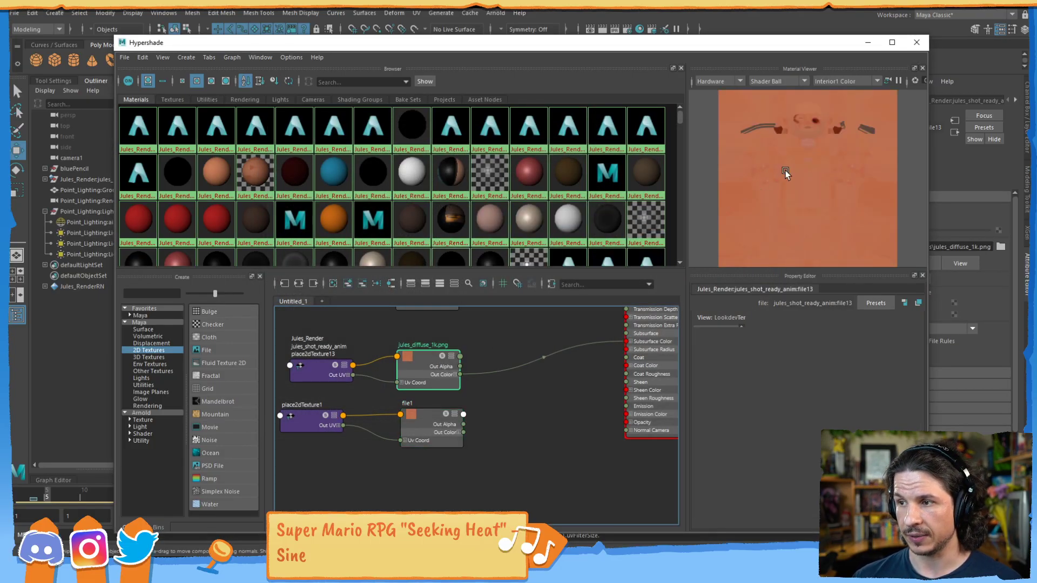
click(771, 83)
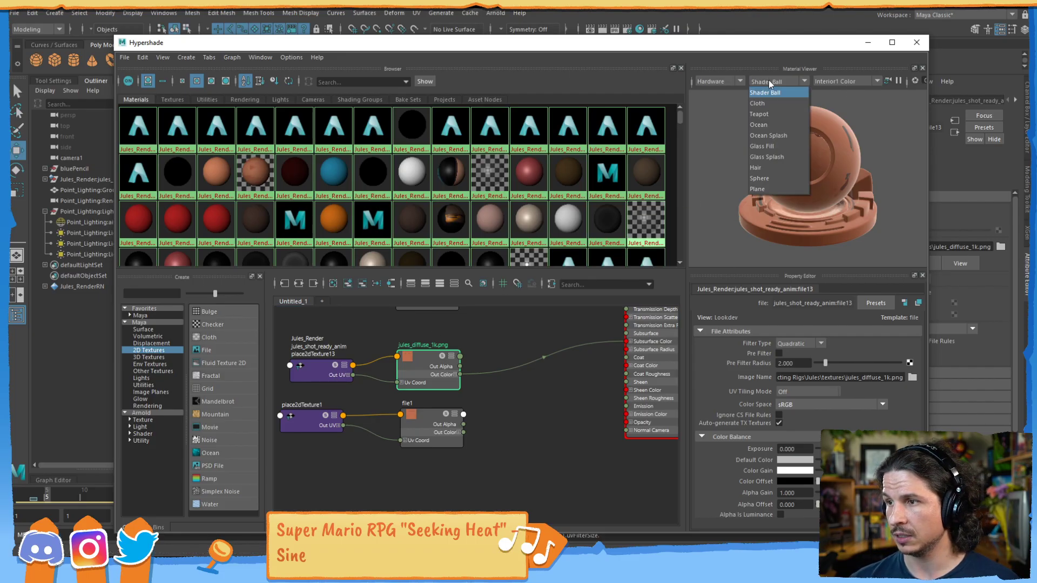
click(766, 189)
click(843, 82)
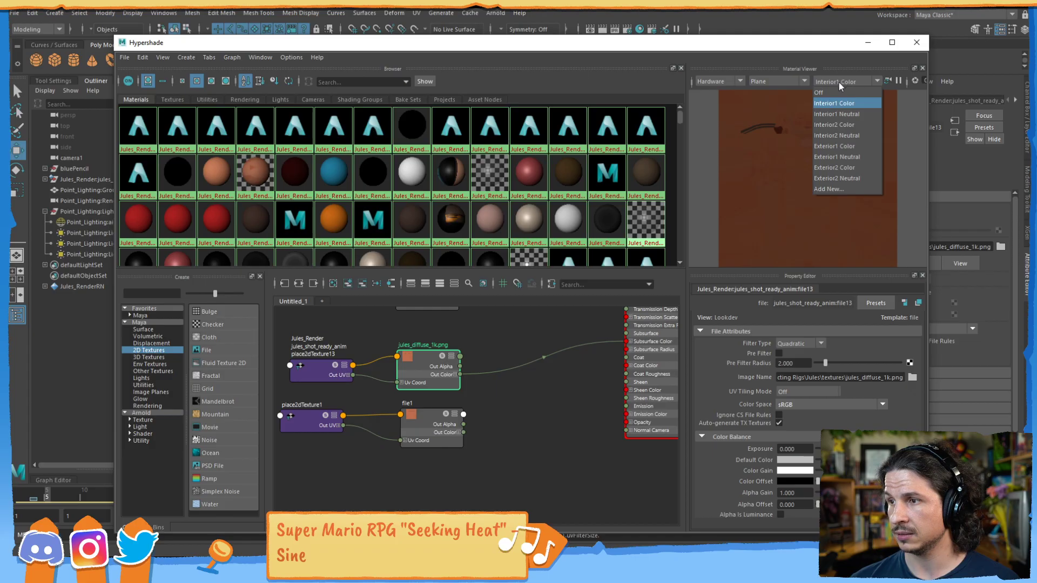
click(838, 93)
click(837, 81)
click(840, 101)
click(790, 81)
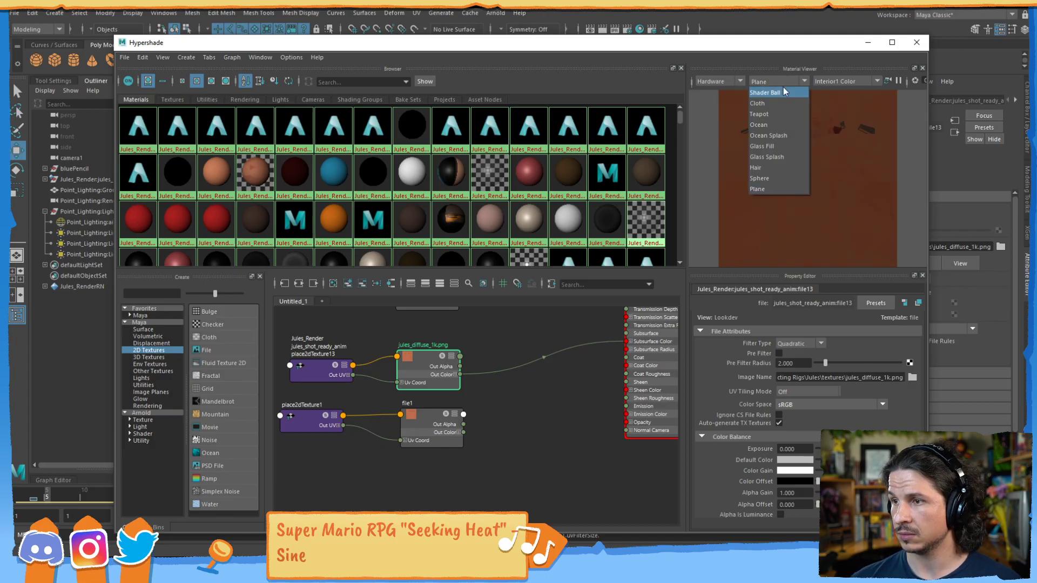
click(736, 83)
click(732, 81)
- Rename the new bruise file node as bruiseTex and line it up under the clean diffuse node
click(427, 421)
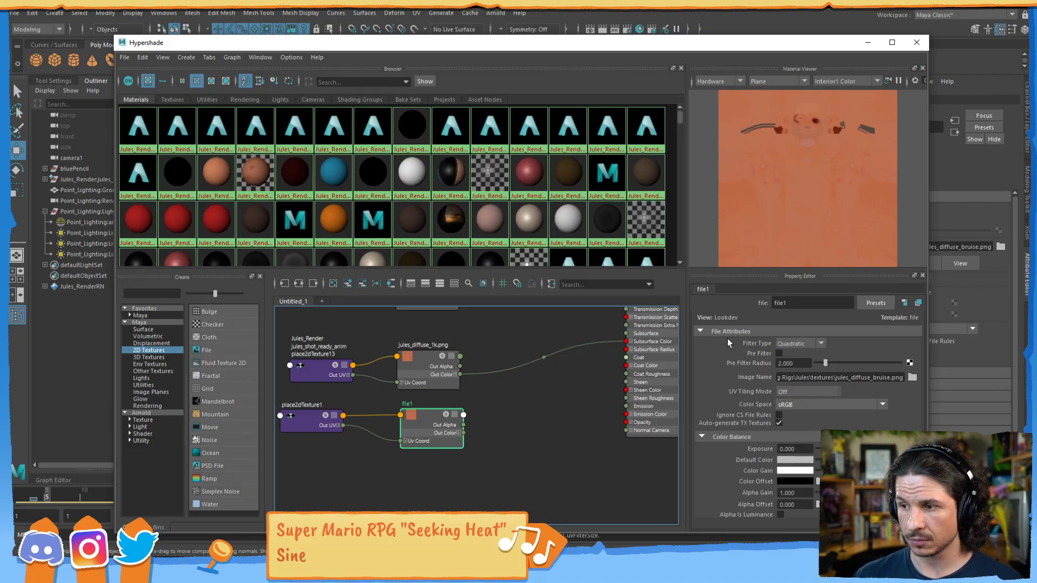
click(798, 303)
drag(799, 305, 754, 308)
text(bruiseText)
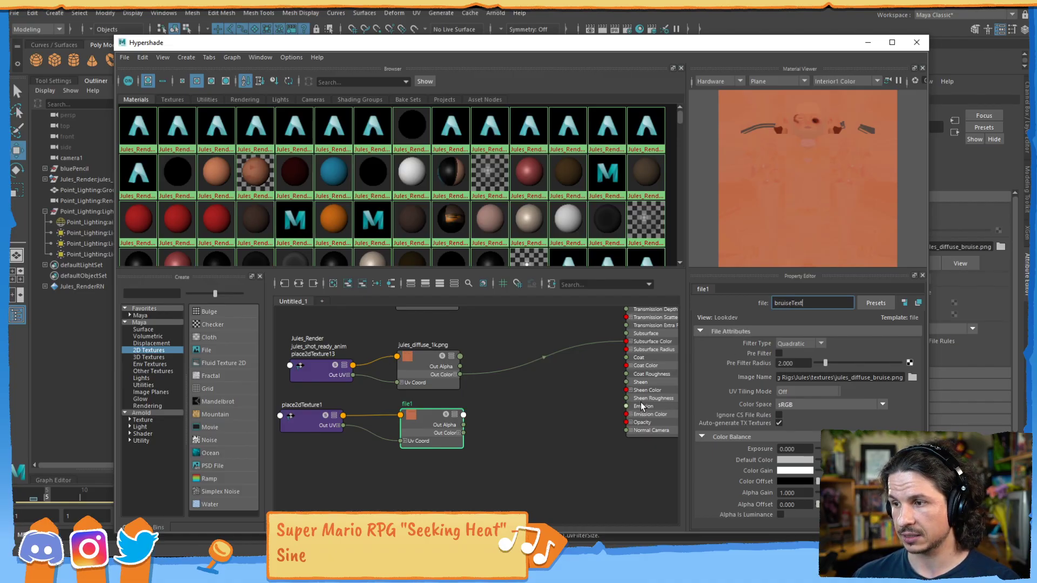
key(BackSpace)
key(Return)
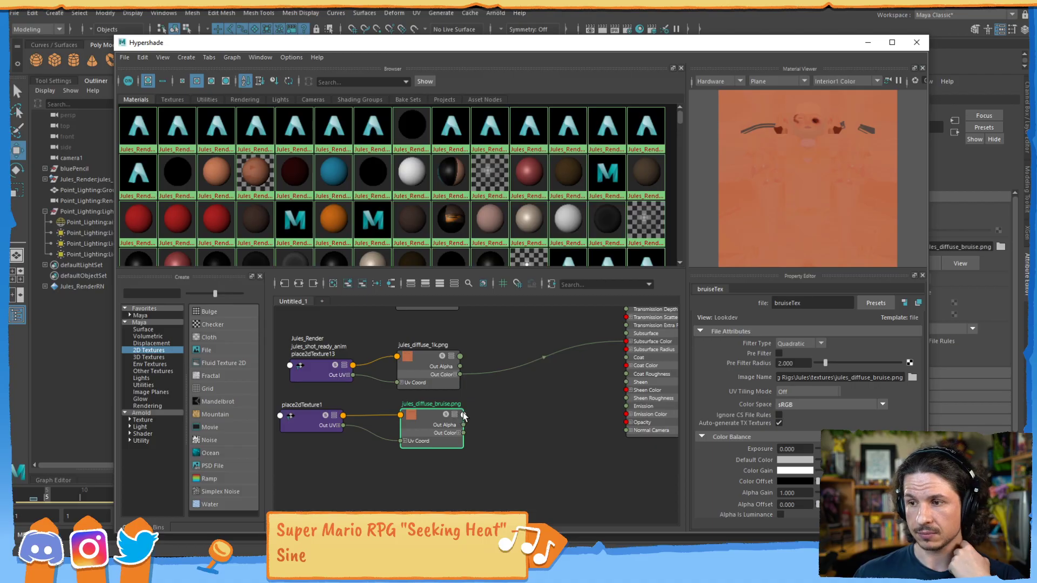
drag(431, 425, 423, 424)
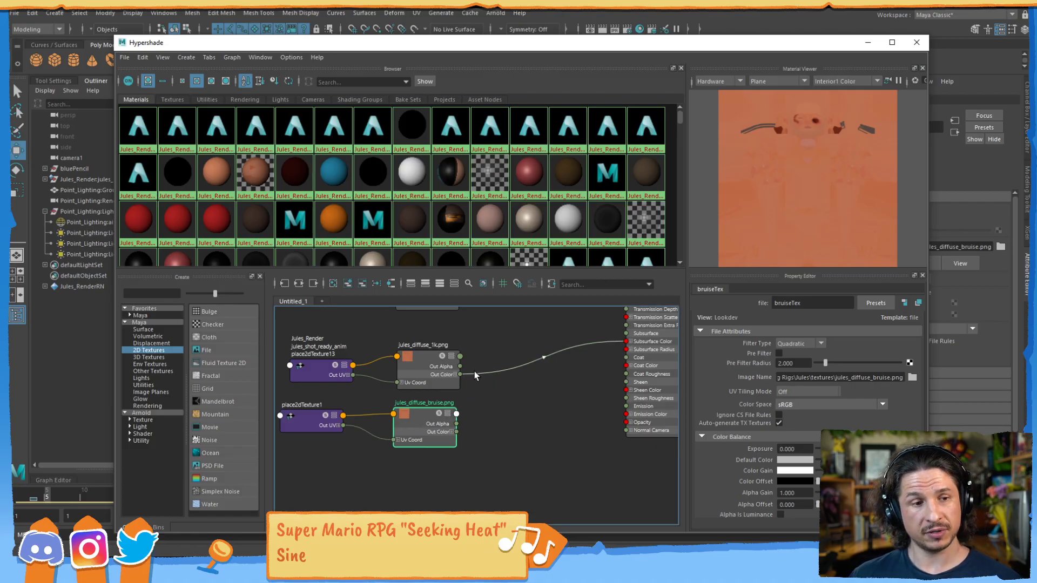
- Add a Layered Texture node to the graph between the two file nodes and the aiSkin node
click(469, 409)
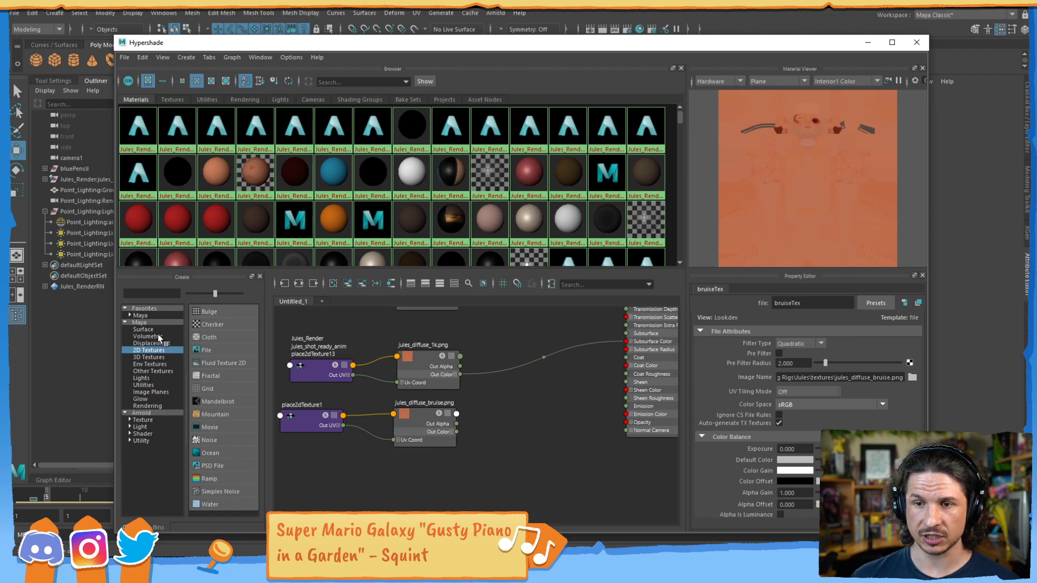
click(148, 385)
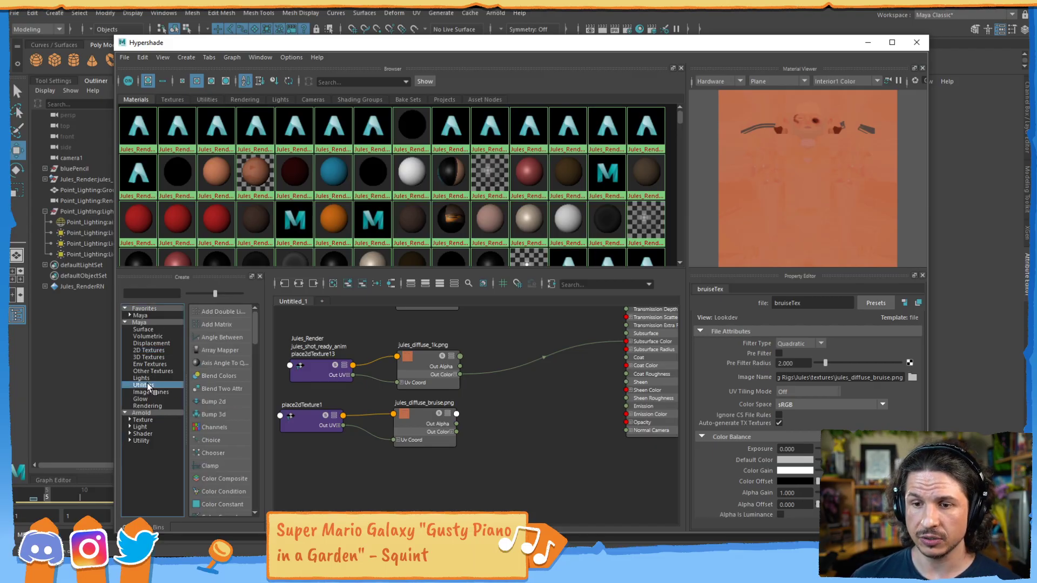
click(157, 351)
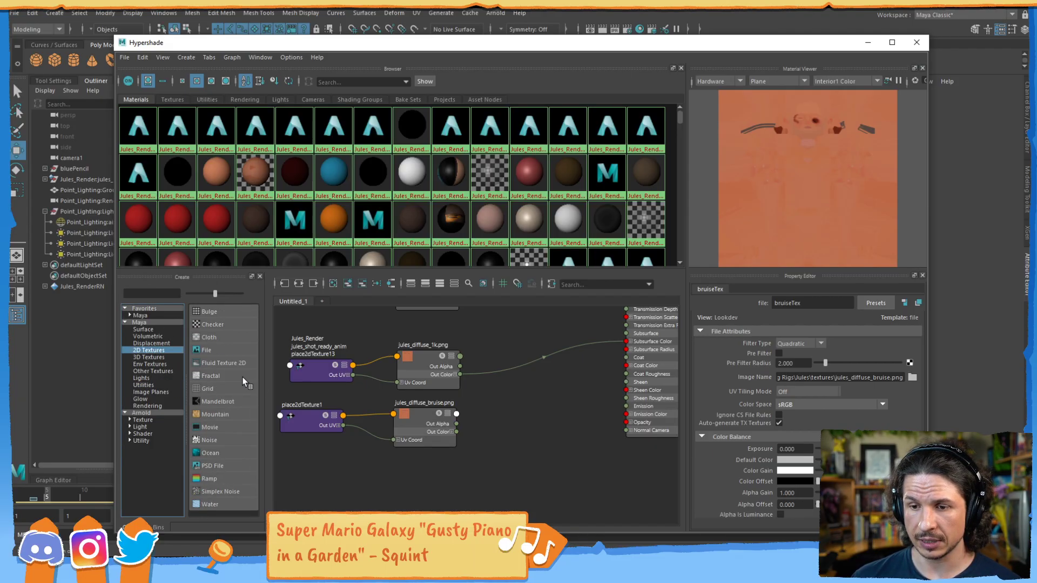
click(153, 372)
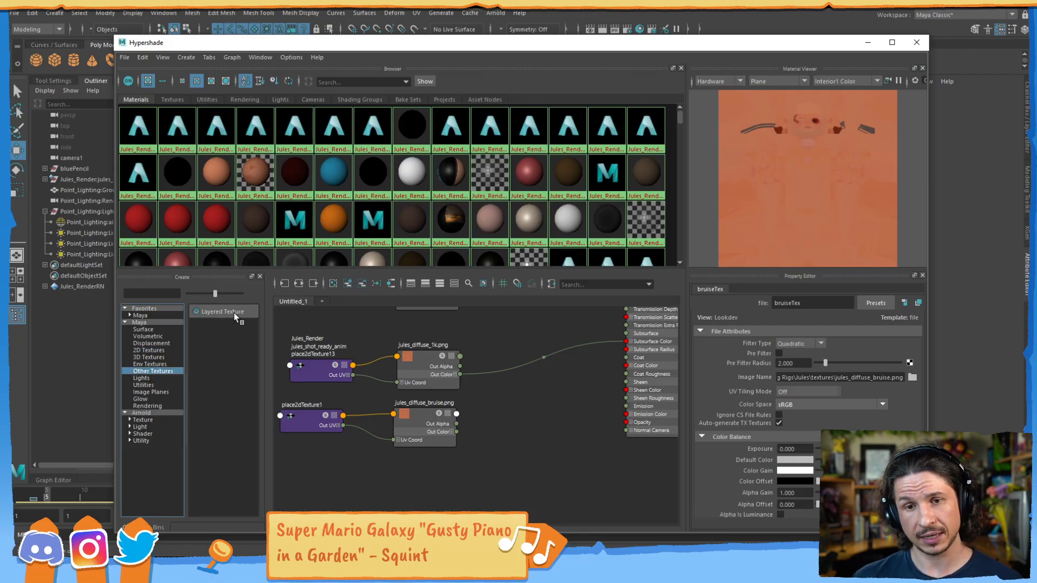
drag(225, 311, 530, 381)
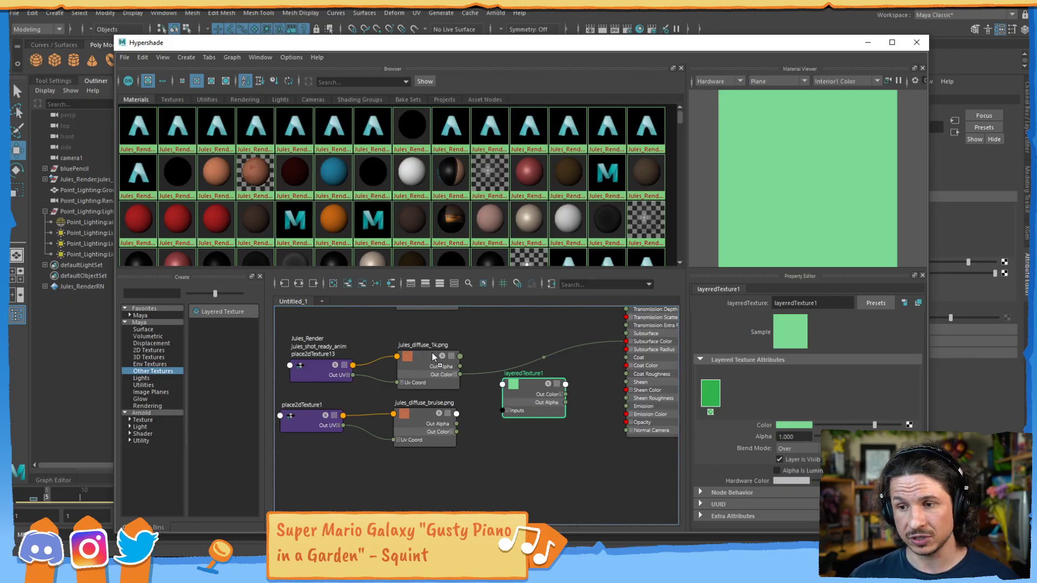
- Add the clean and bruise file textures as layers of layeredTexture1 and delete its default green layer
middle_drag(532, 393, 748, 395)
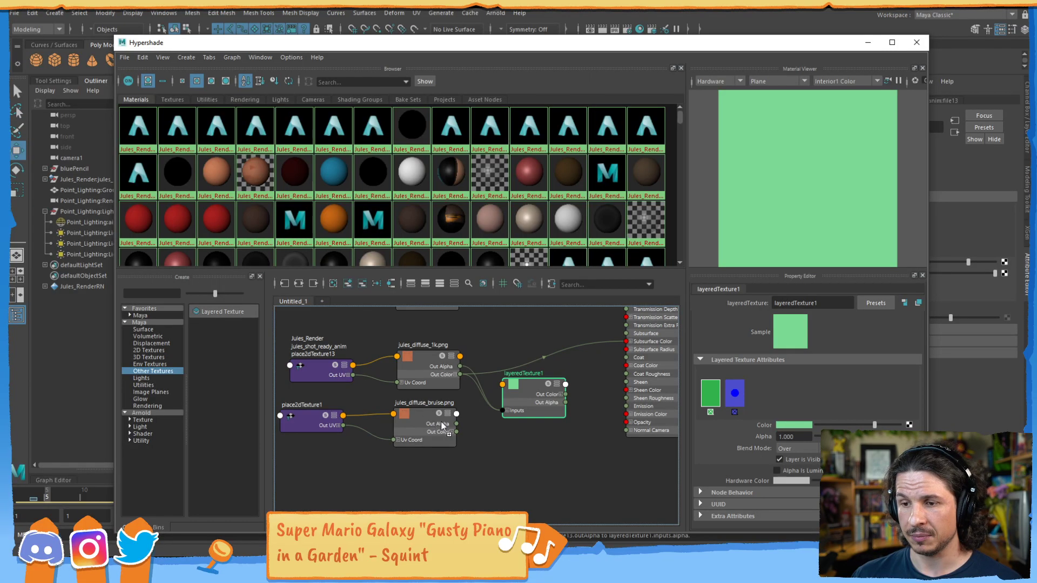
middle_drag(501, 430, 773, 398)
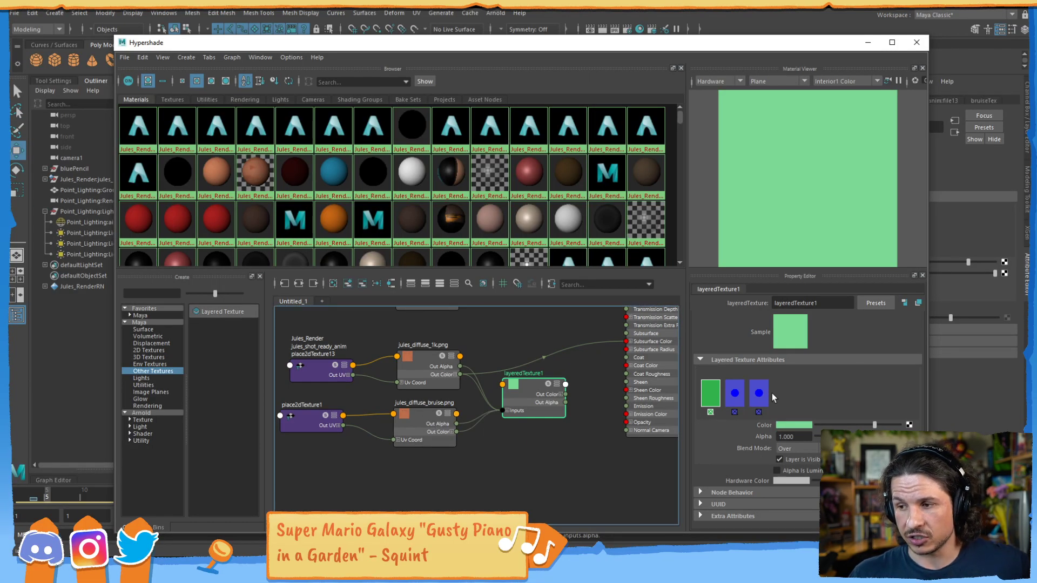
click(710, 413)
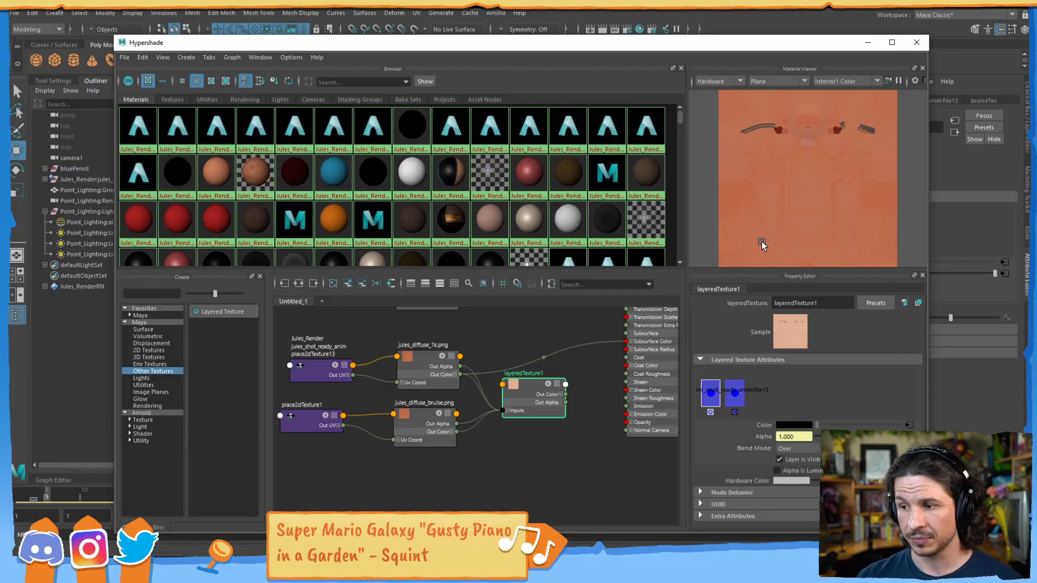
- Delete the Out Alpha connections from both file nodes to layeredTexture1 and select the layered texture node
drag(613, 43, 595, 19)
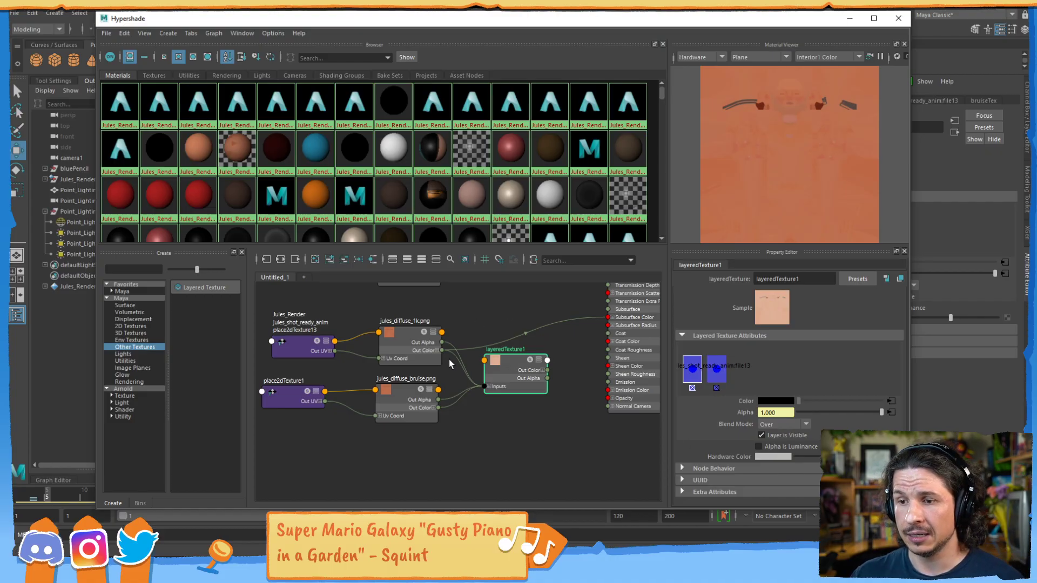
scroll(449, 360, up, 3)
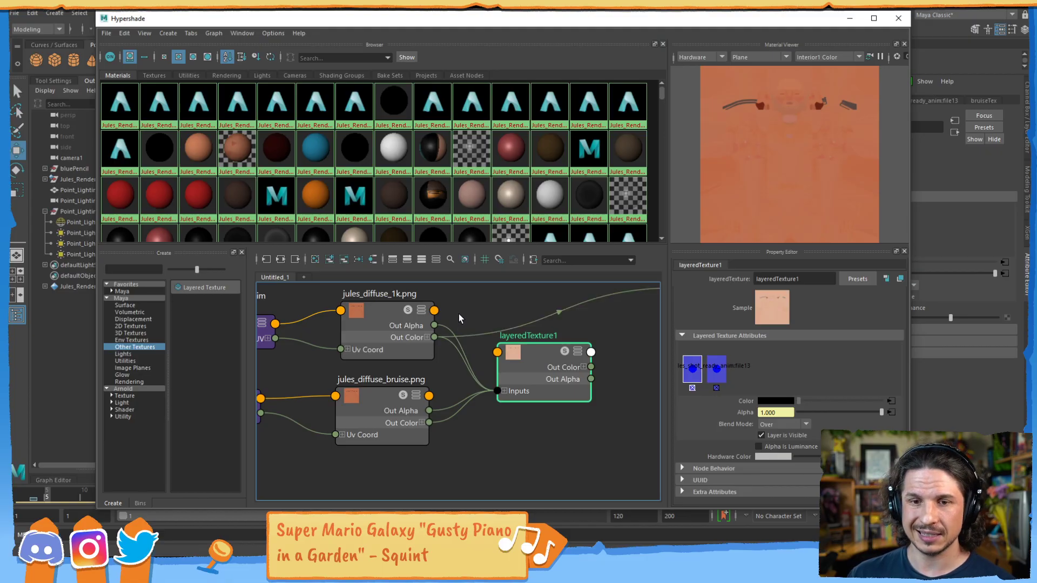
click(445, 328)
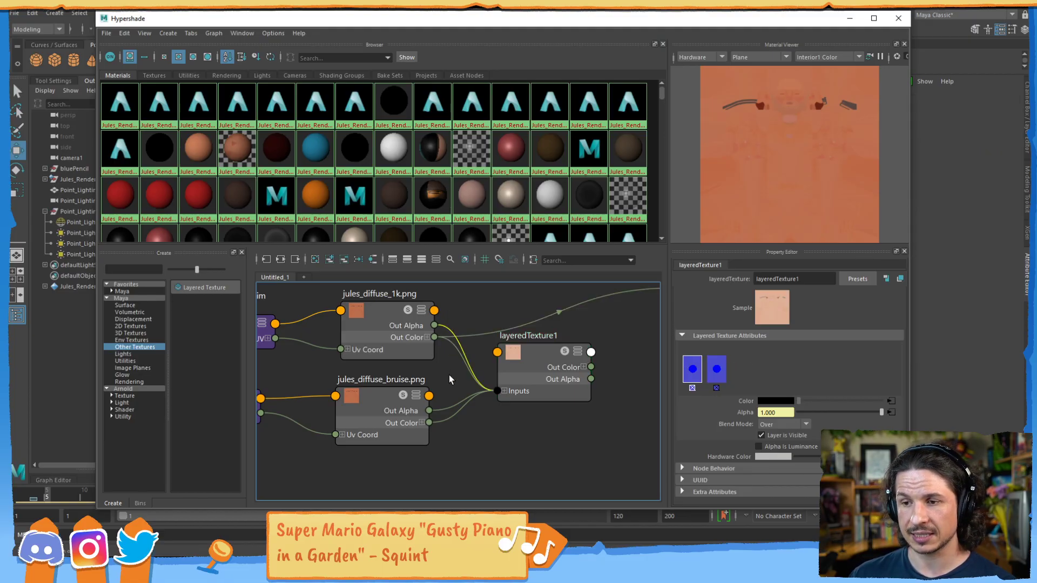
key(Delete)
click(445, 409)
key(Delete)
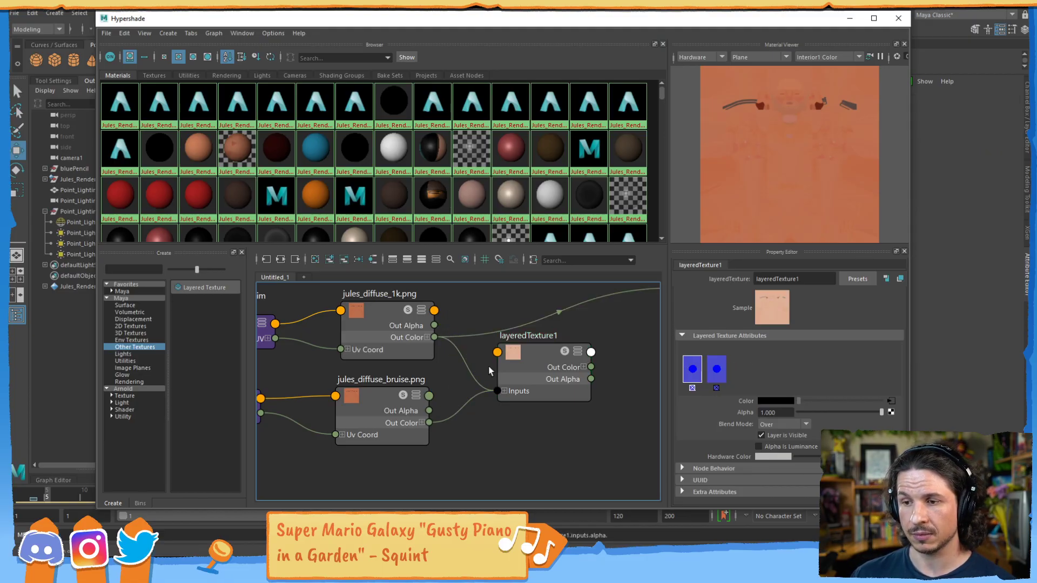
click(532, 359)
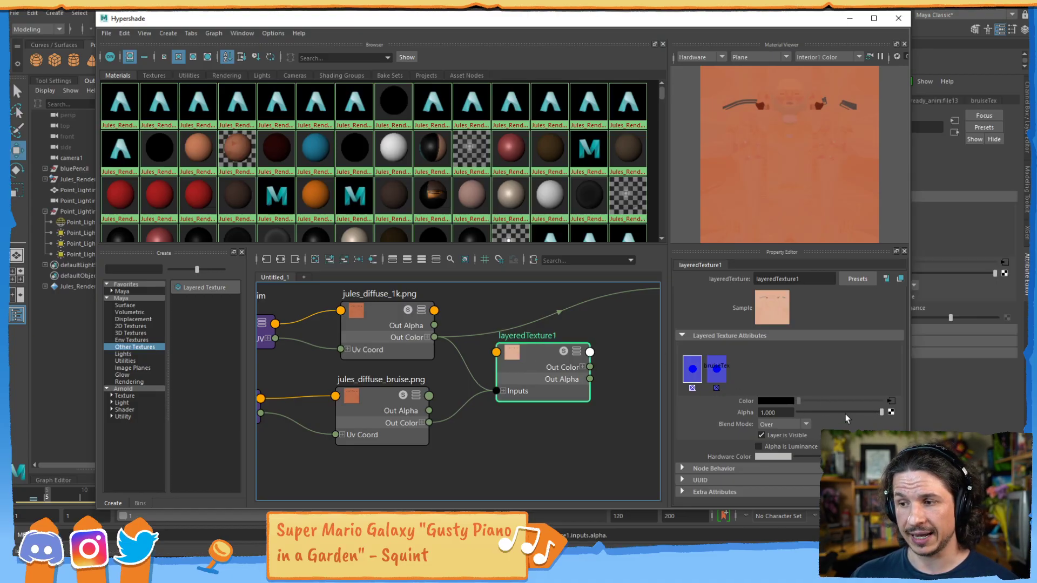
- Vary the Alpha of layeredTexture1's first layer to preview the blend, and finish back at 1.000
drag(875, 411, 826, 411)
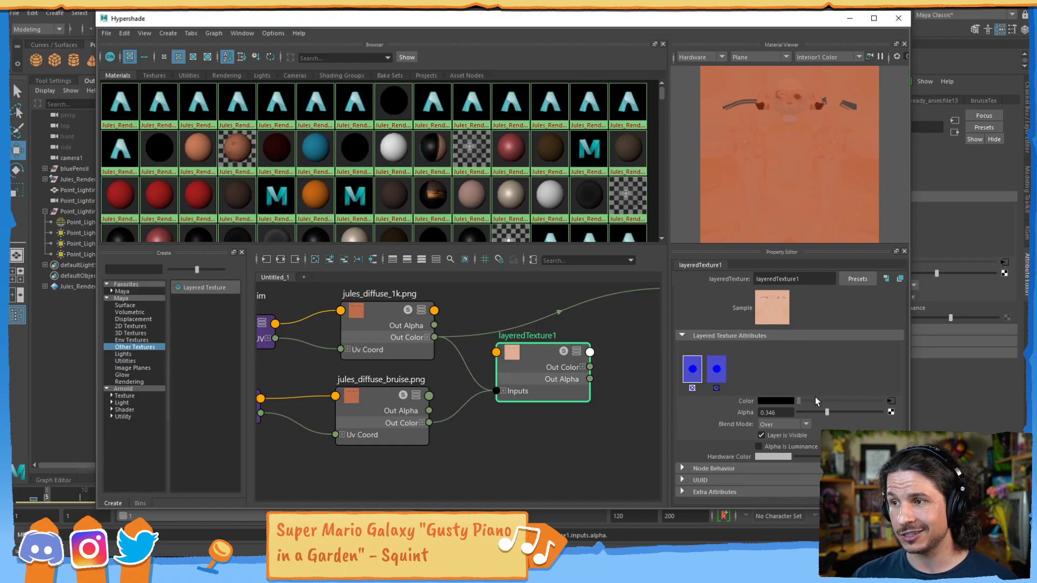
drag(820, 411, 866, 413)
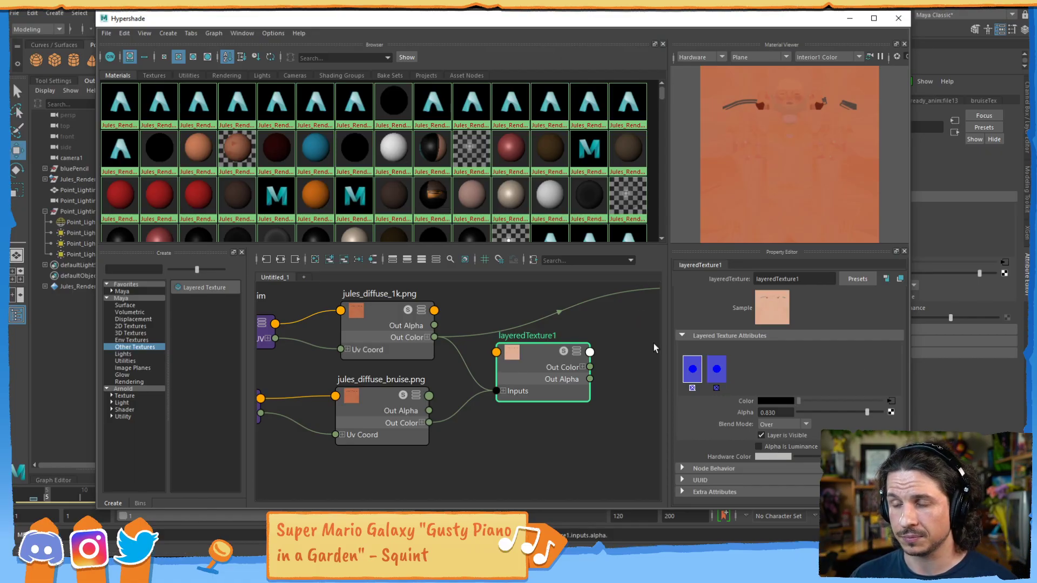
drag(867, 412, 891, 412)
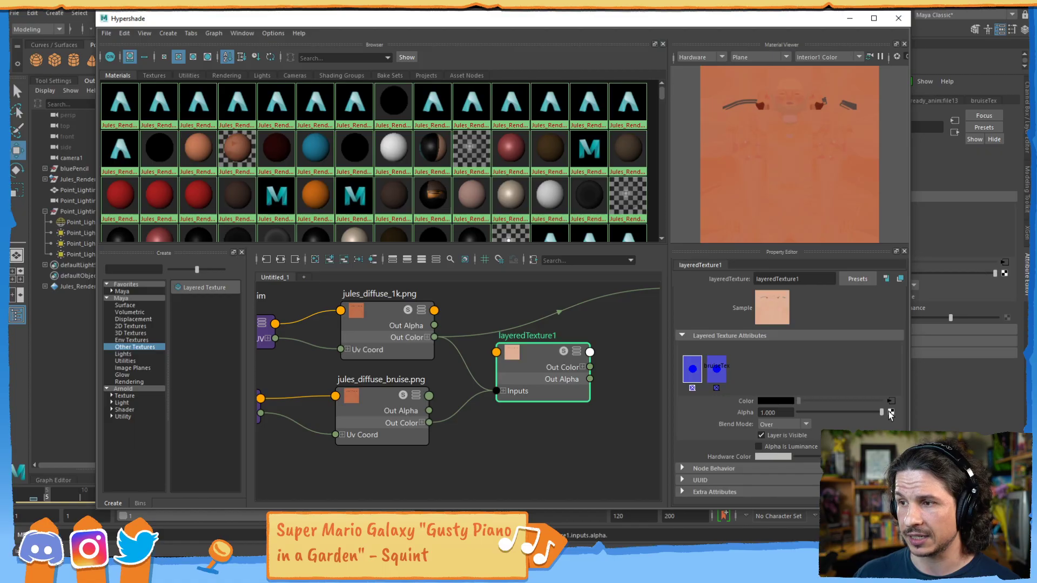
- Connect layeredTexture1's Out Color to the Subsurface Color of the aiSkin node
drag(537, 355, 535, 355)
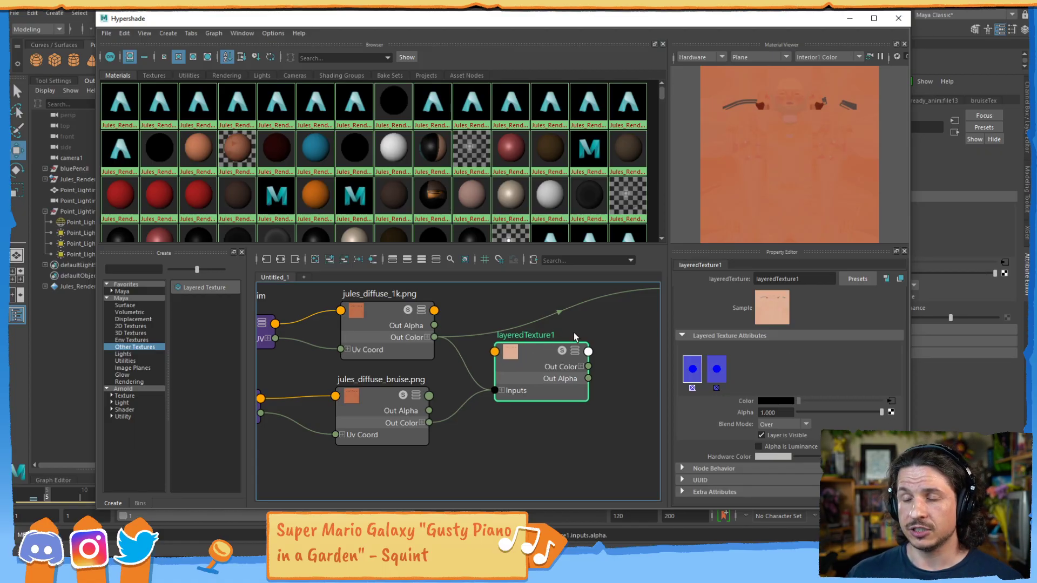
alt+middle_drag(583, 342, 438, 370)
scroll(497, 364, down, 2)
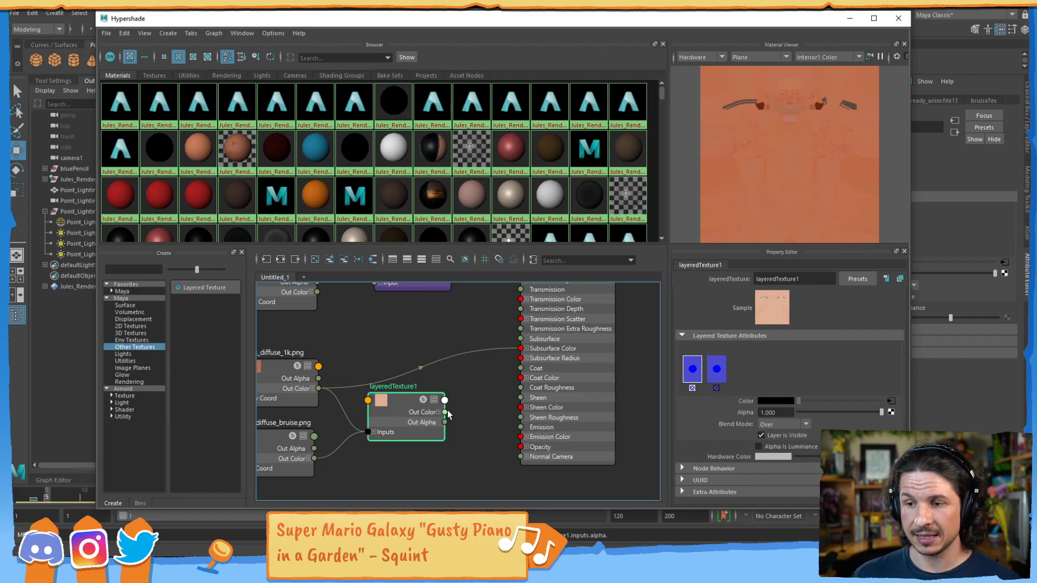
drag(468, 412, 522, 349)
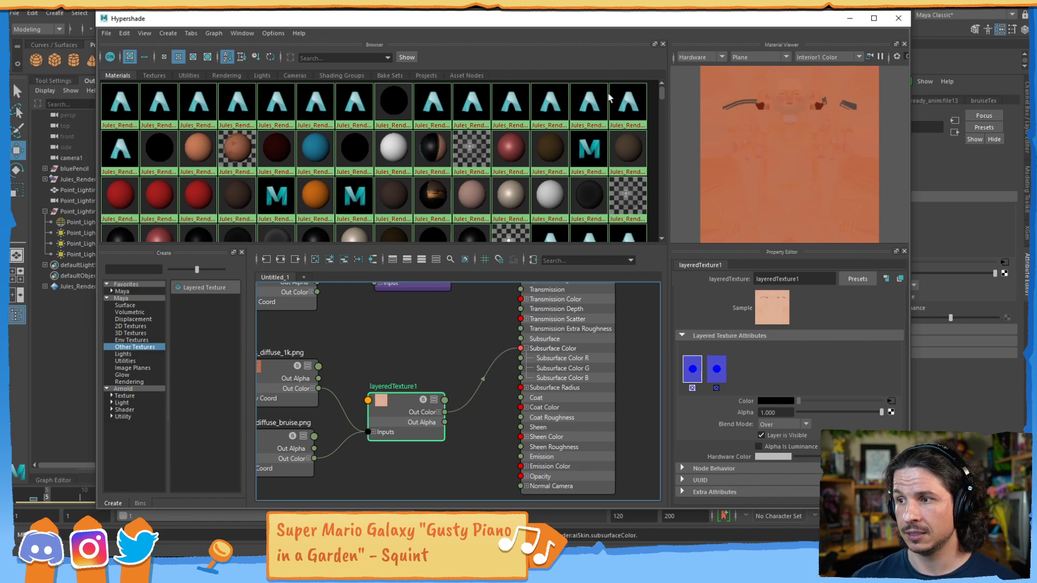
- Uncover the viewports, lower the clean layer's Alpha on layeredTexture1 to 0.000, and look at the keying options for Alpha
drag(627, 20, 624, 241)
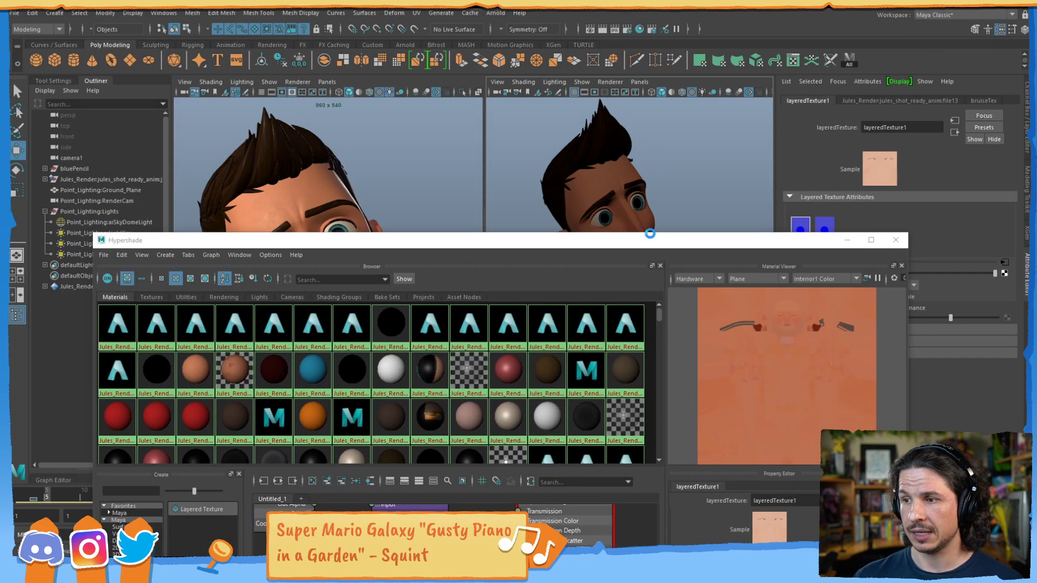
drag(735, 243, 728, 489)
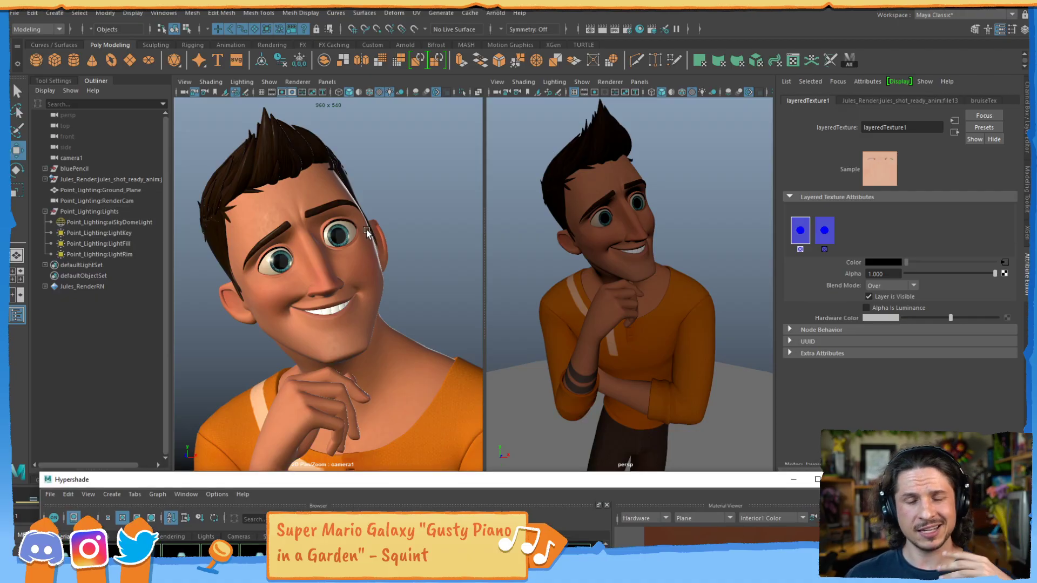
drag(994, 274, 967, 275)
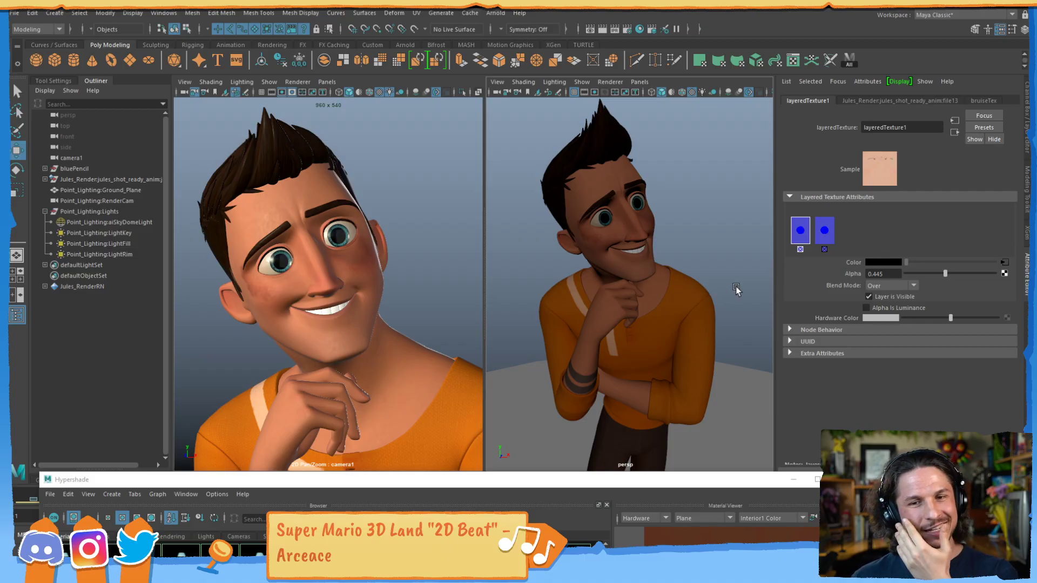
drag(934, 273, 899, 275)
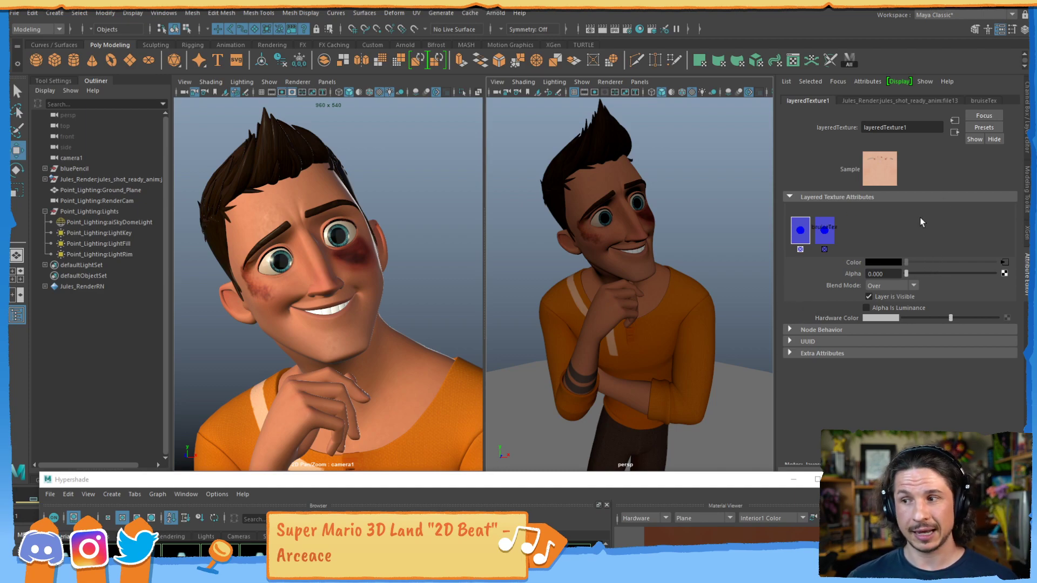
right_click(858, 274)
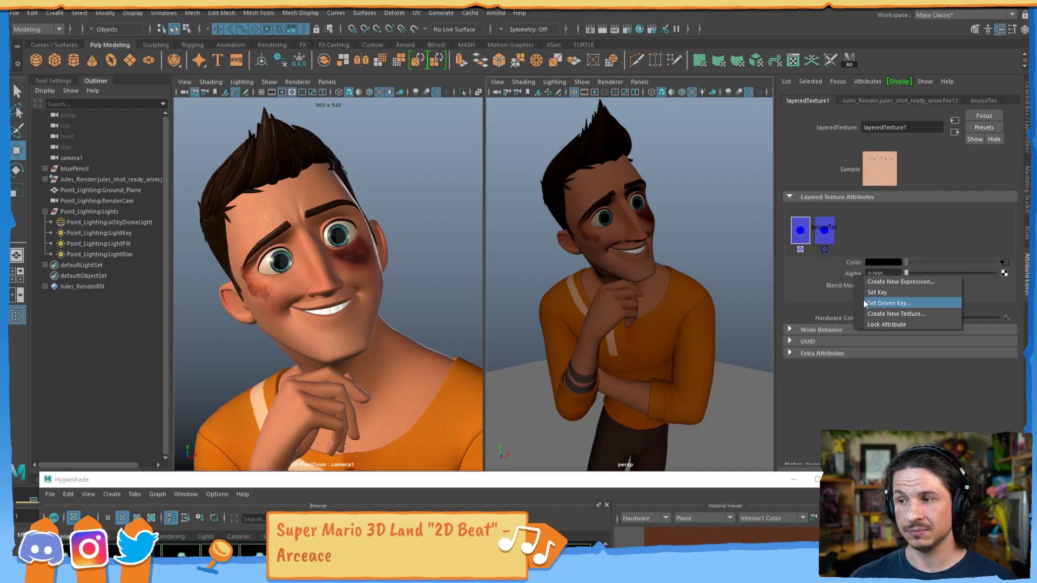
click(824, 273)
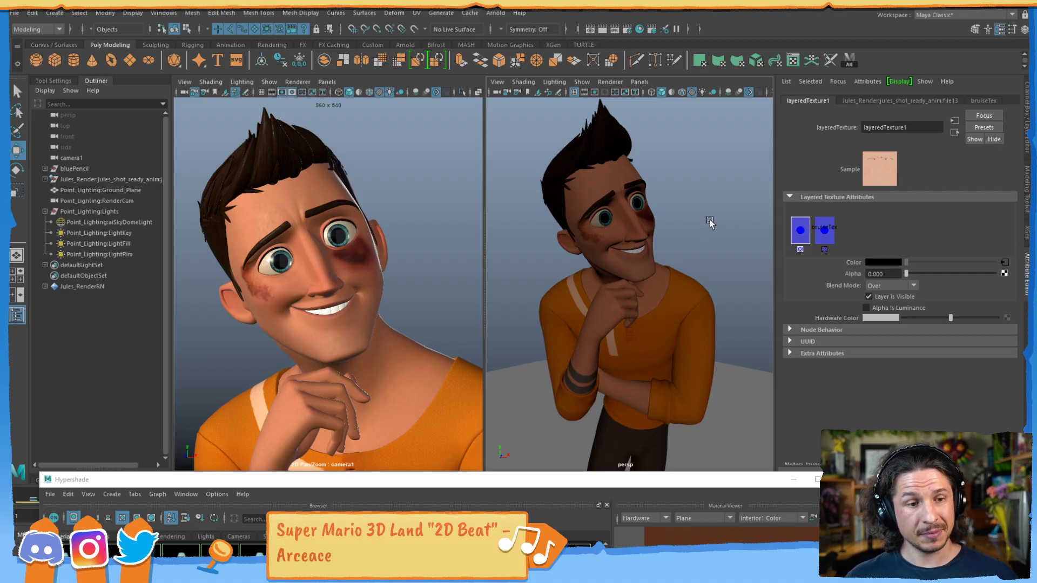
- Bring the node graph back and inspect the file attributes of the bruise and clean diffuse file nodes
drag(437, 480, 493, 85)
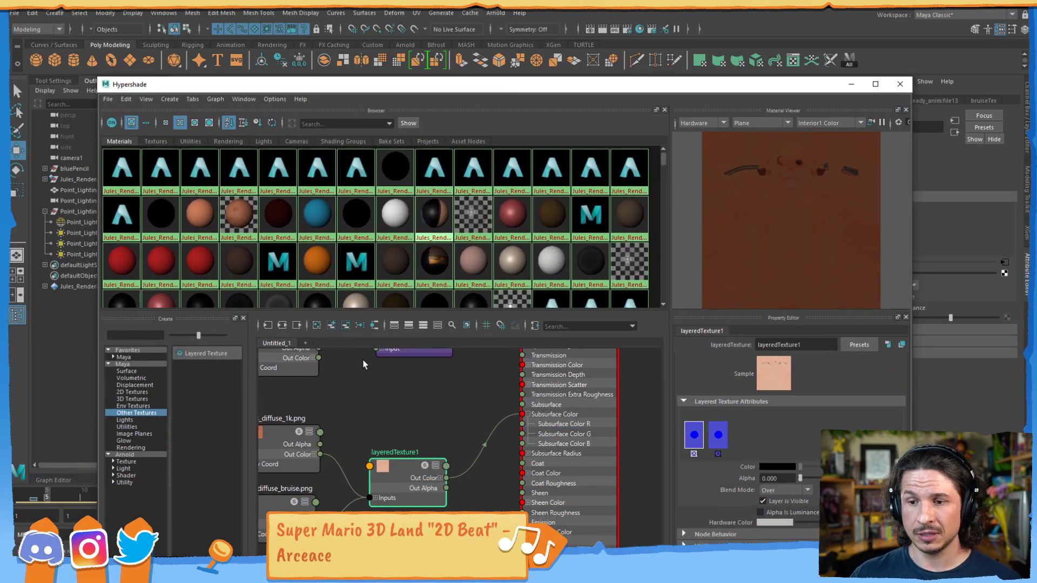
middle_drag(351, 412, 479, 397)
click(406, 483)
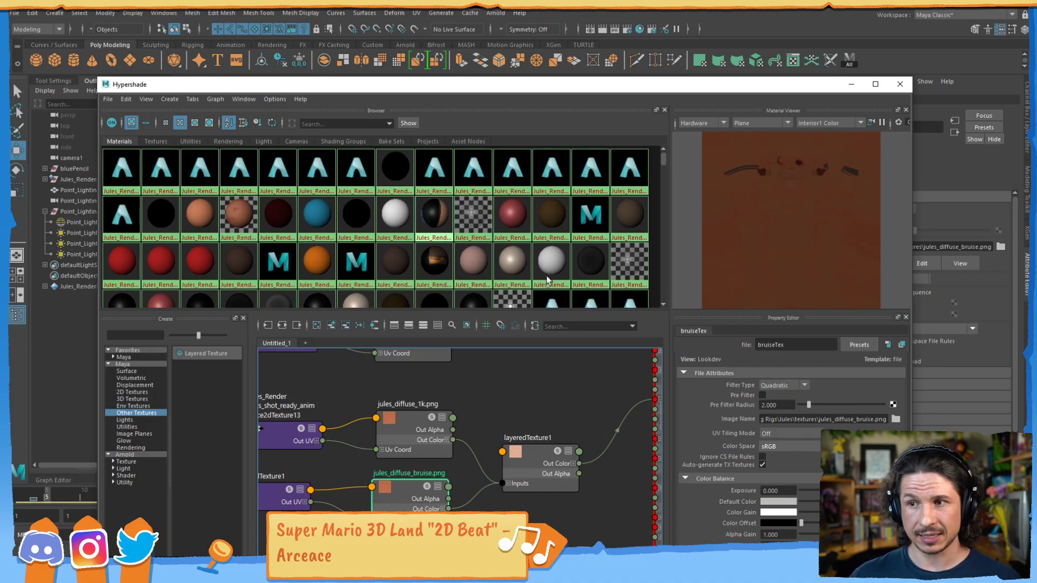
drag(579, 92, 550, 37)
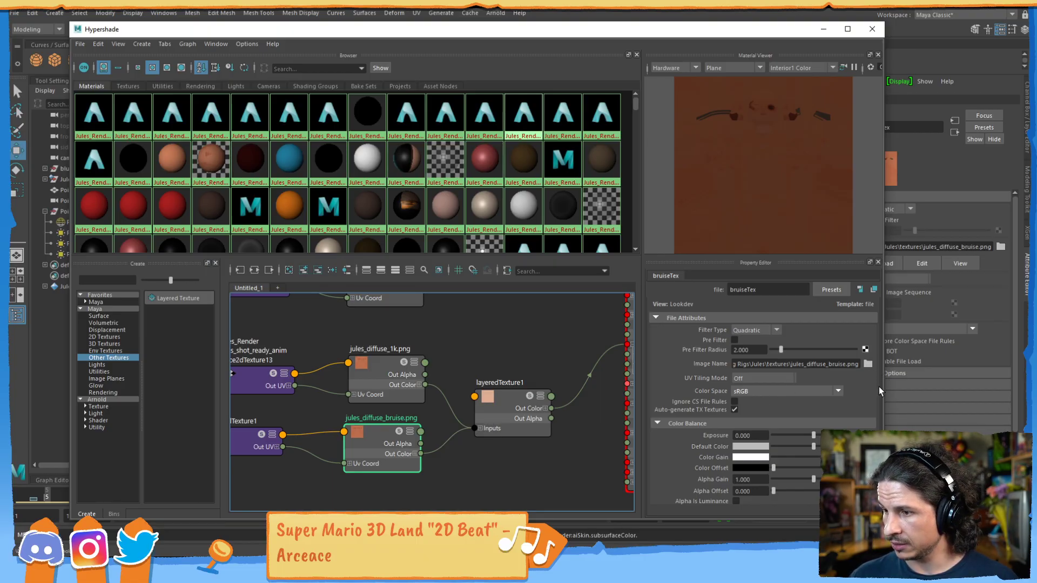
click(368, 372)
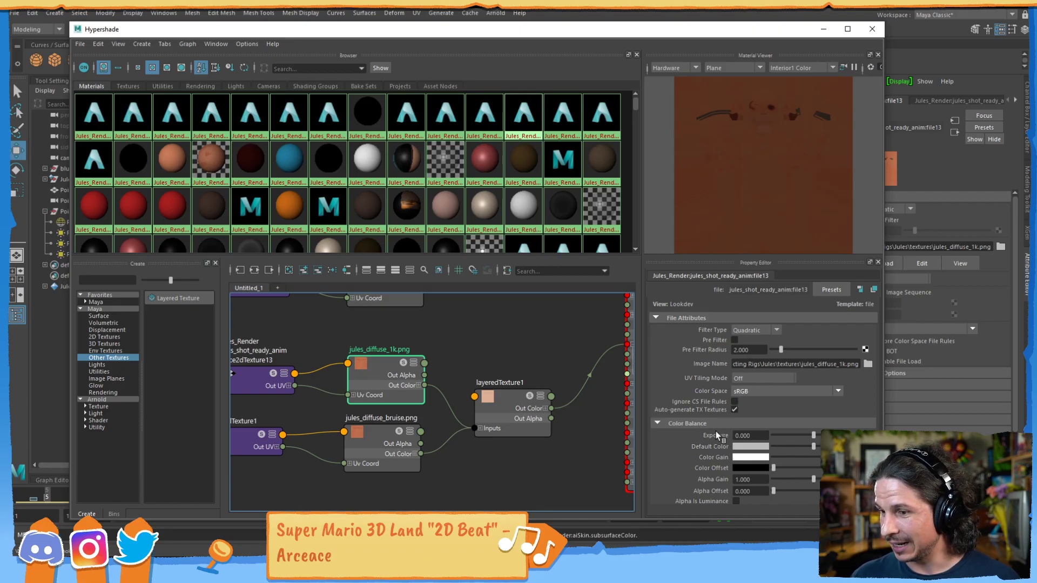
click(659, 421)
click(657, 421)
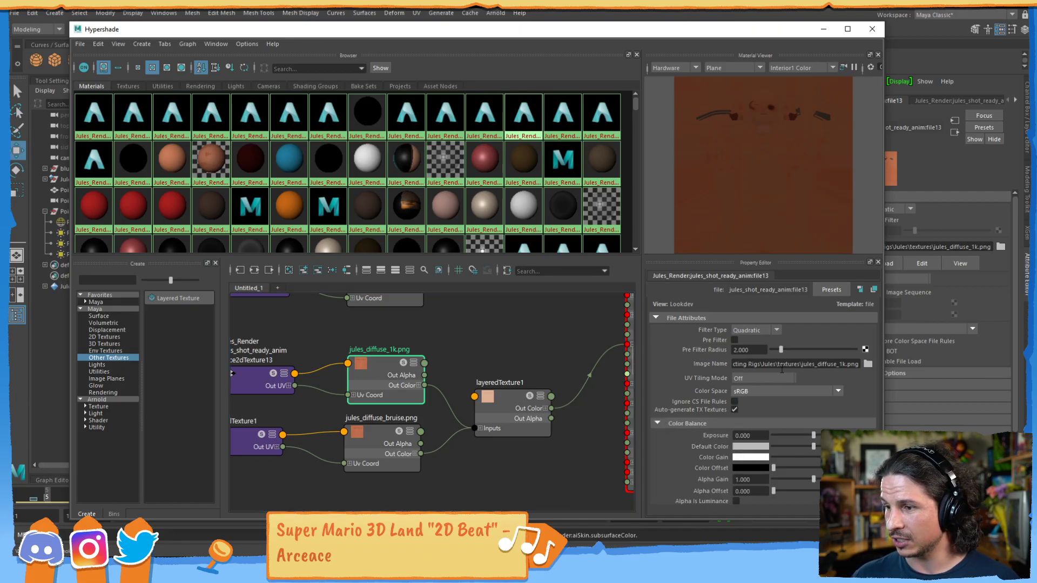
- Add a new 2D File texture node to the graph and browse the Jules textures folder without choosing an image
click(511, 359)
scroll(567, 354, down, 3)
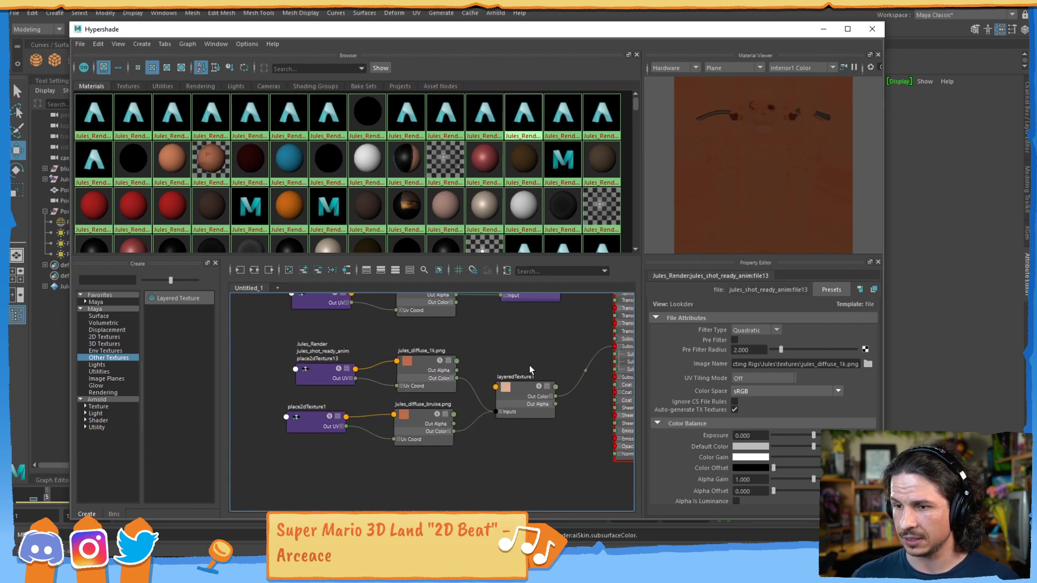
click(110, 337)
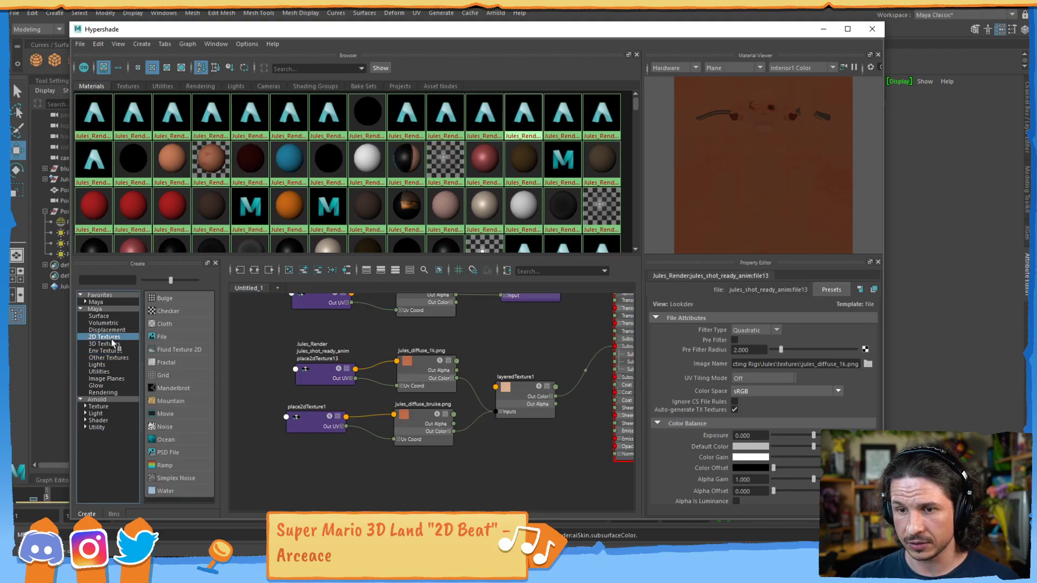
click(162, 337)
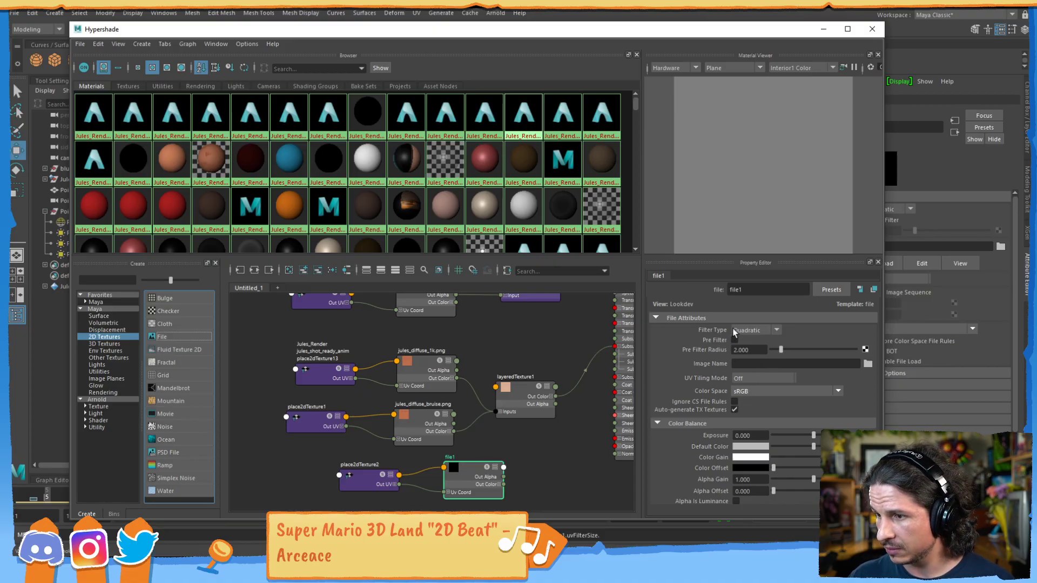
click(868, 364)
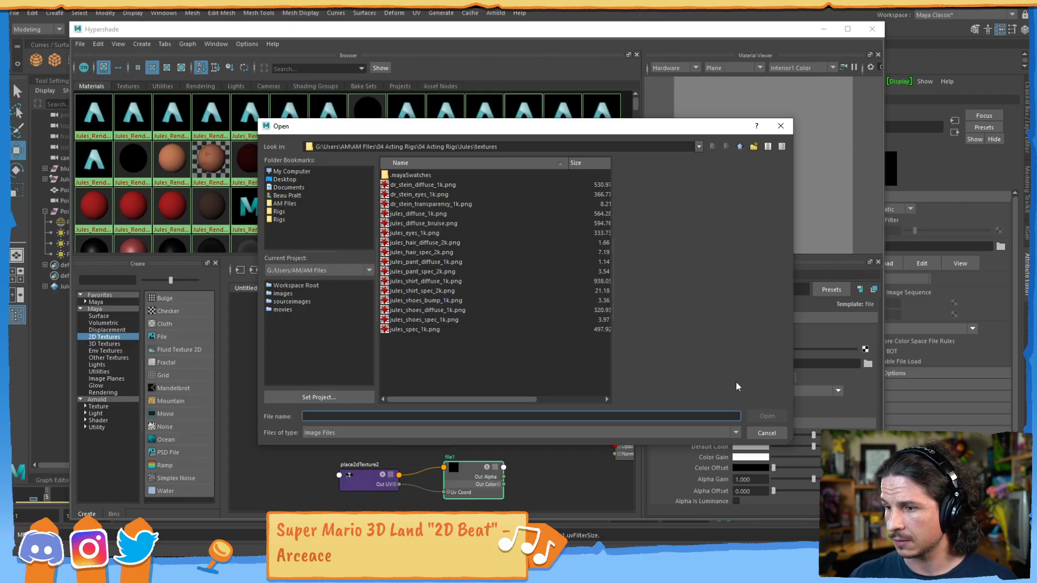
click(767, 433)
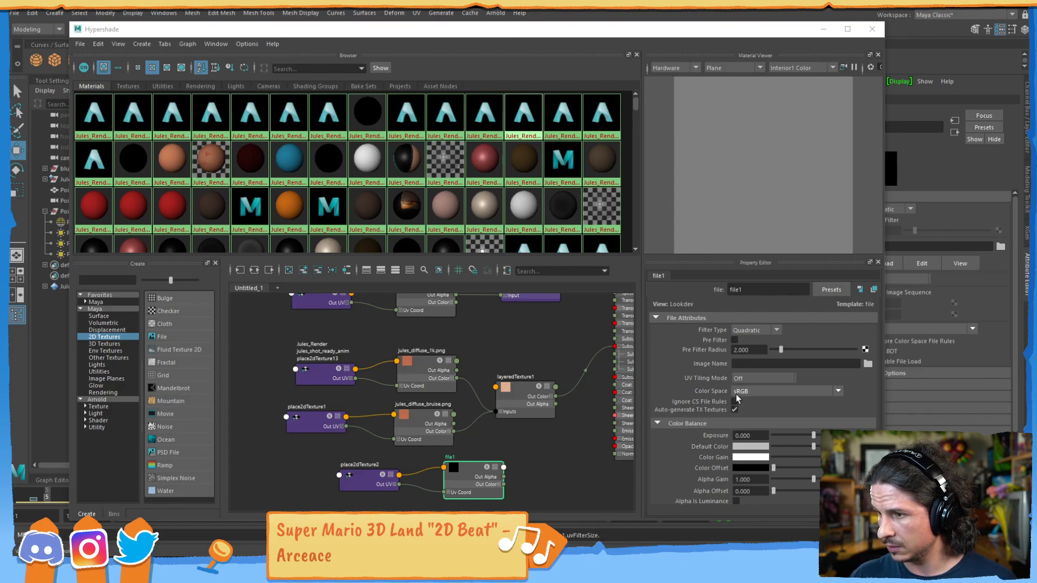
- Try Use Image Sequence on the bruiseTex file node and undo it
drag(759, 32, 640, 56)
click(305, 447)
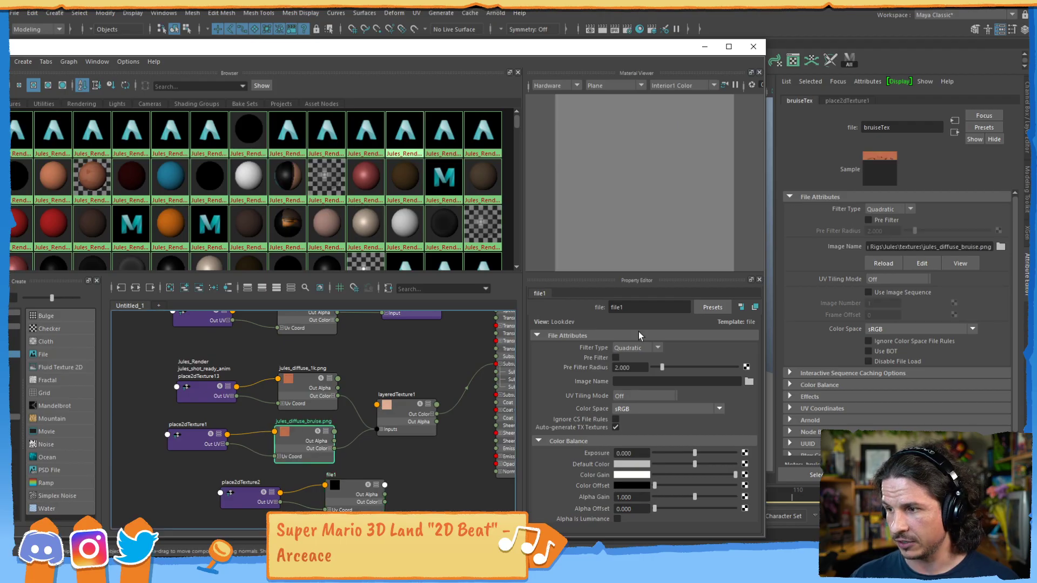
click(868, 292)
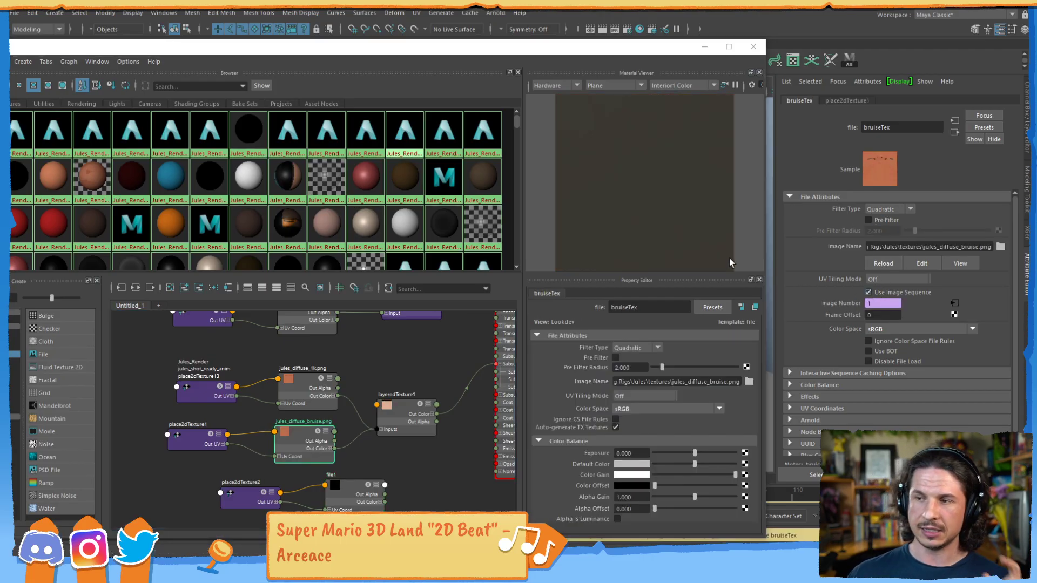
key(ctrl+z)
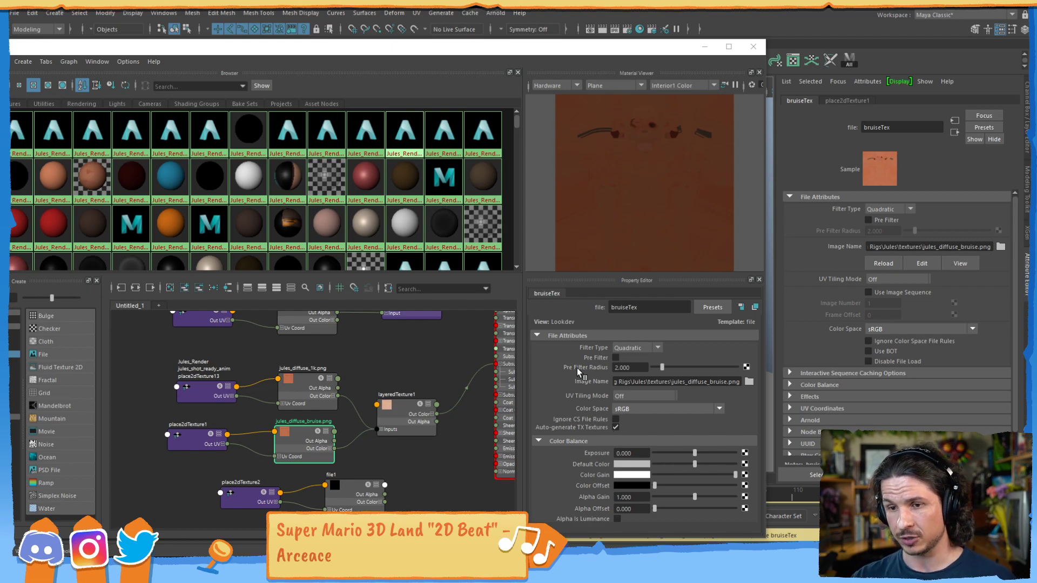
- Select layeredTexture1 and uncover the viewports to view its attributes beside the bruised character
drag(625, 52, 754, 28)
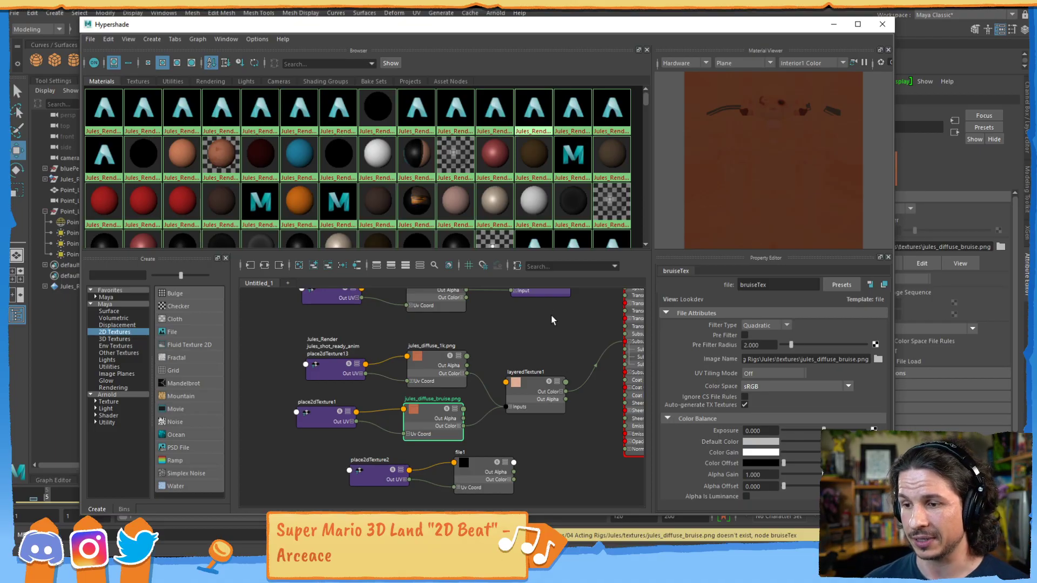
click(551, 384)
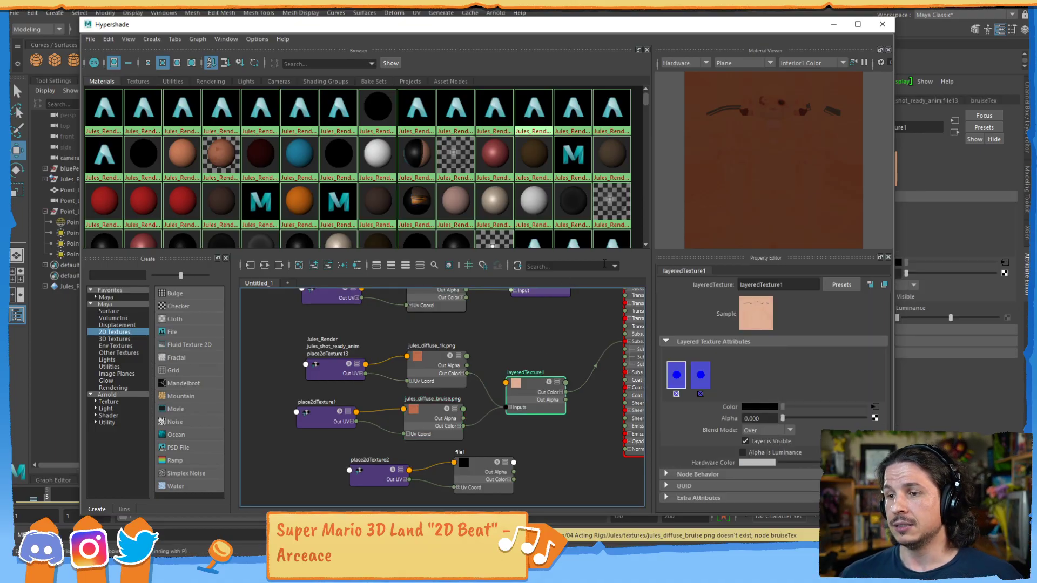
drag(792, 35, 764, 404)
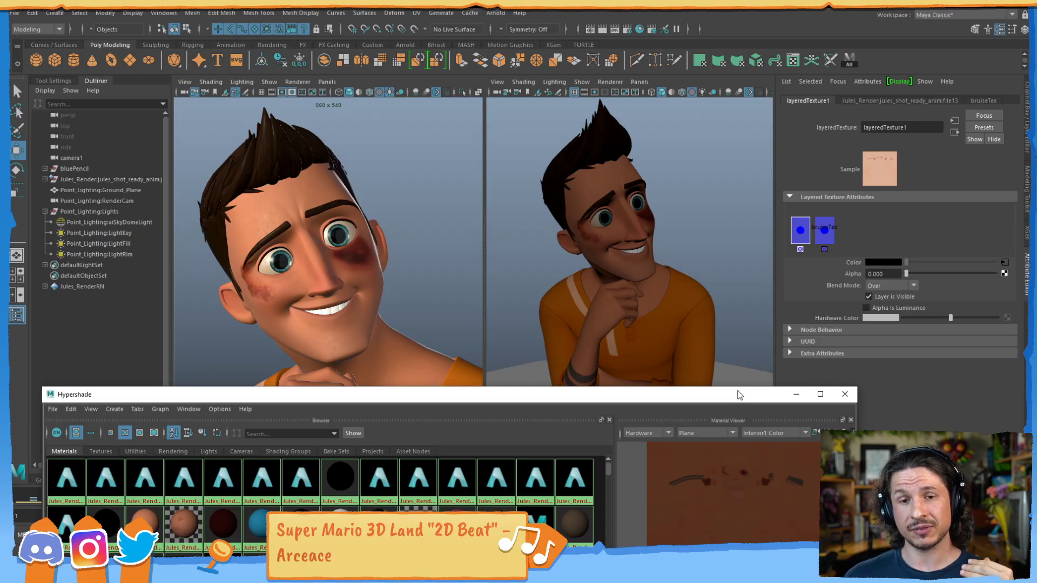
drag(726, 401, 769, 383)
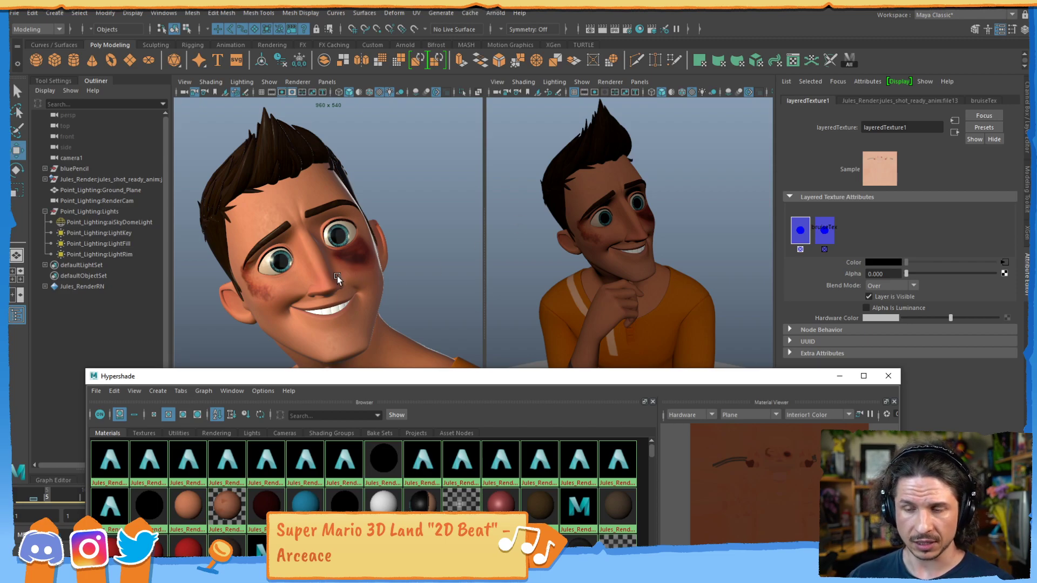
drag(506, 378, 600, 387)
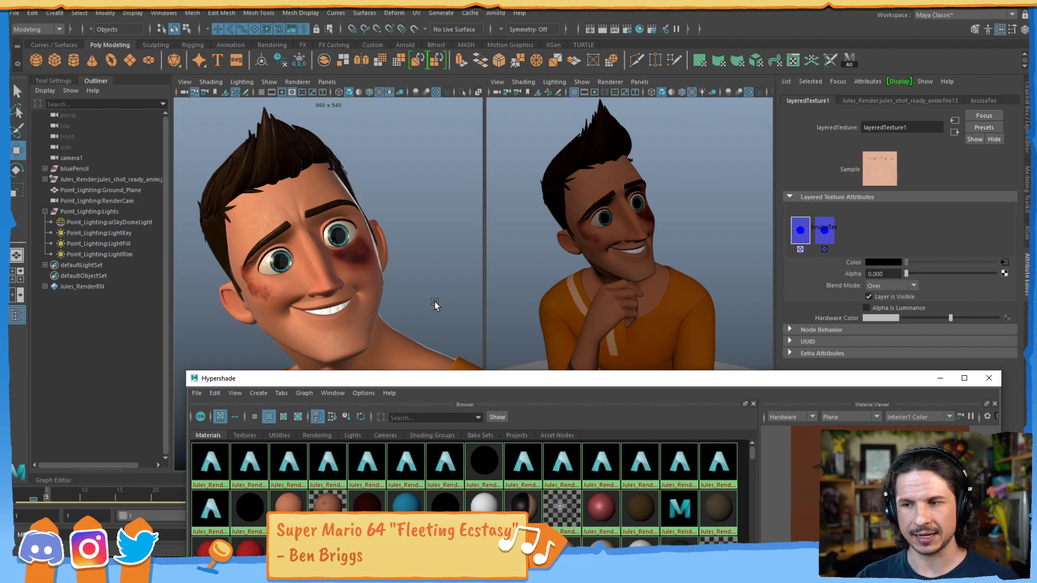
- Add the clean diffuse file texture to layeredTexture1 again as a third layer
drag(641, 381, 578, 49)
click(469, 375)
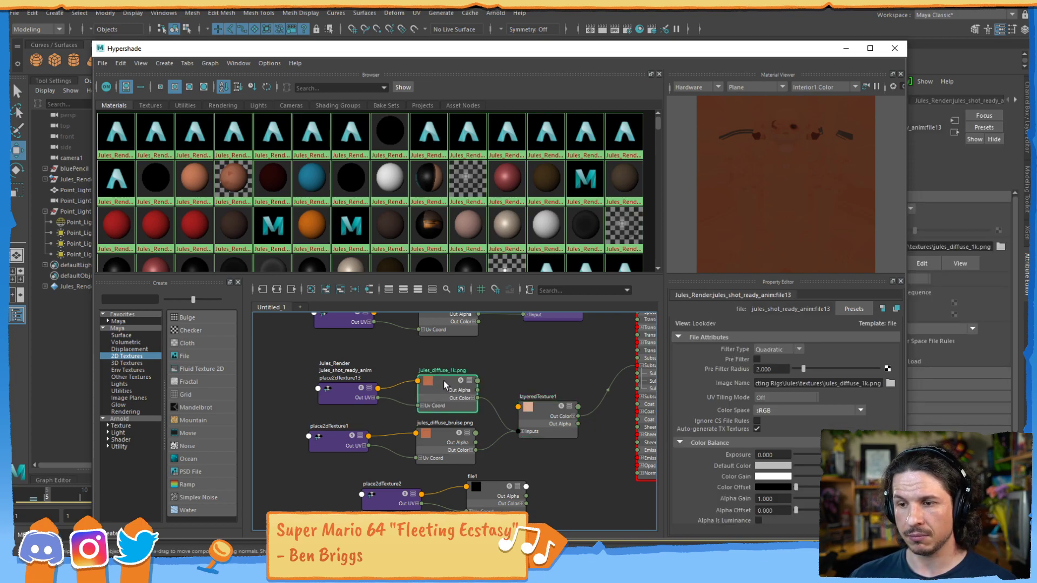
click(532, 404)
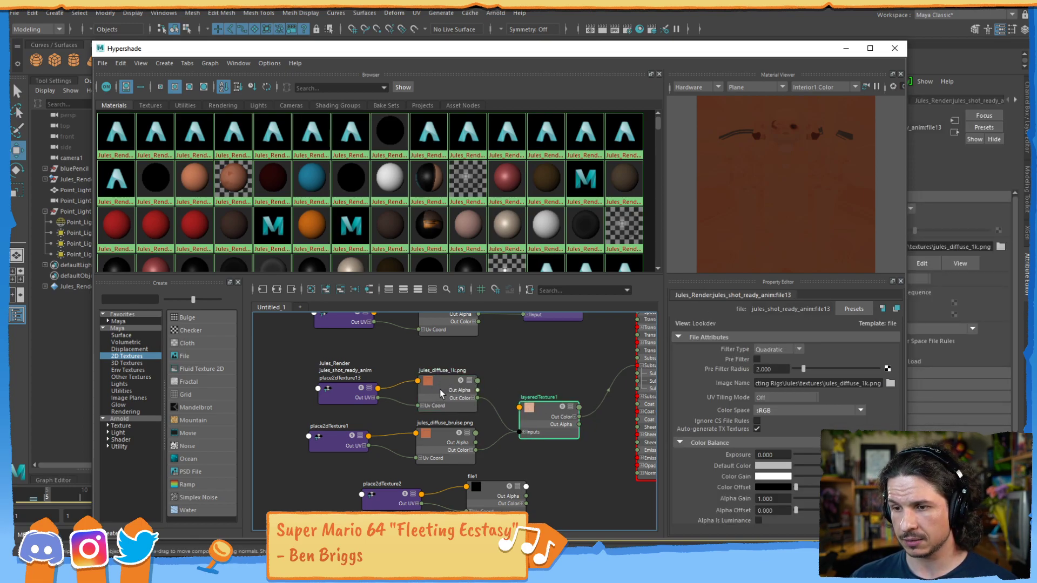
middle_drag(437, 381, 718, 399)
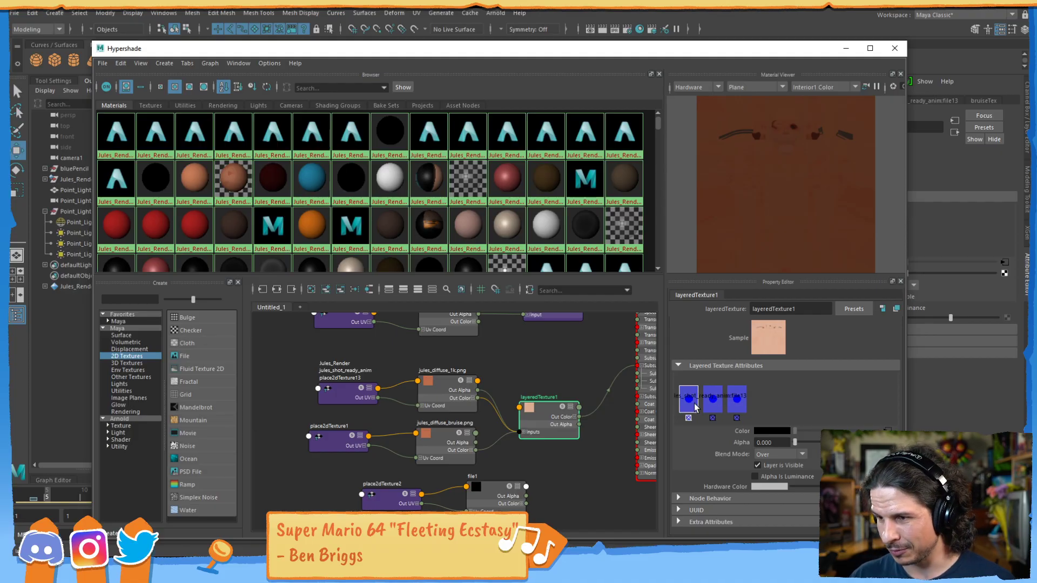
click(792, 396)
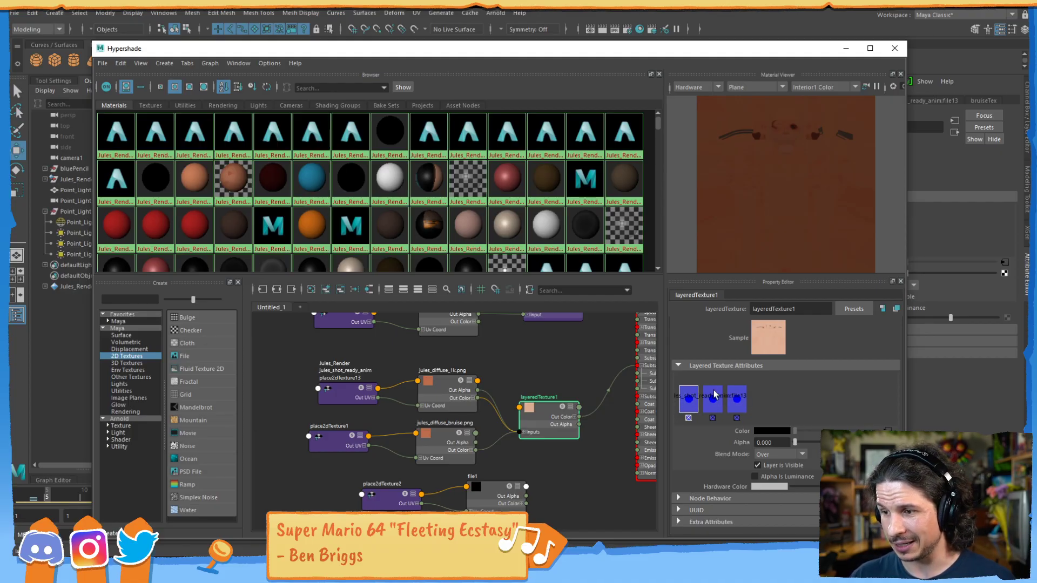
click(761, 418)
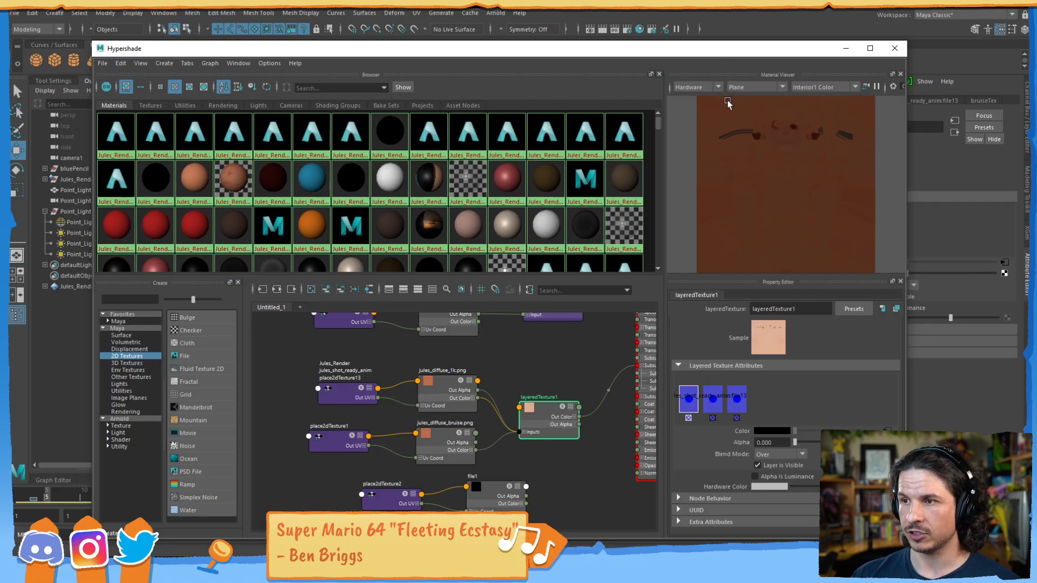
- Map the Alpha of layeredTexture1's middle layer to a new 3D Solid Fractal texture
drag(737, 51, 811, 123)
drag(628, 126, 649, 55)
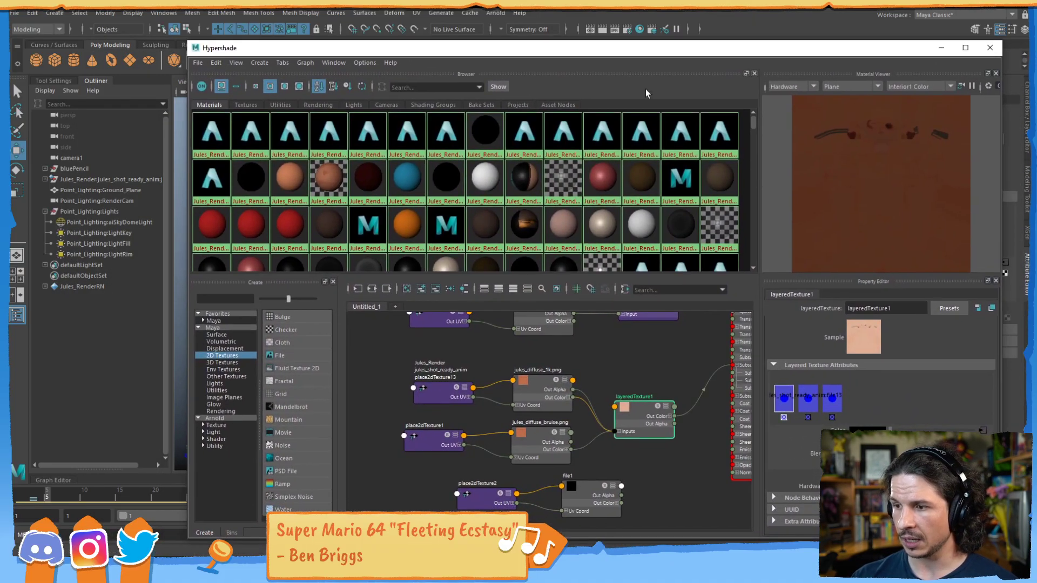
click(808, 403)
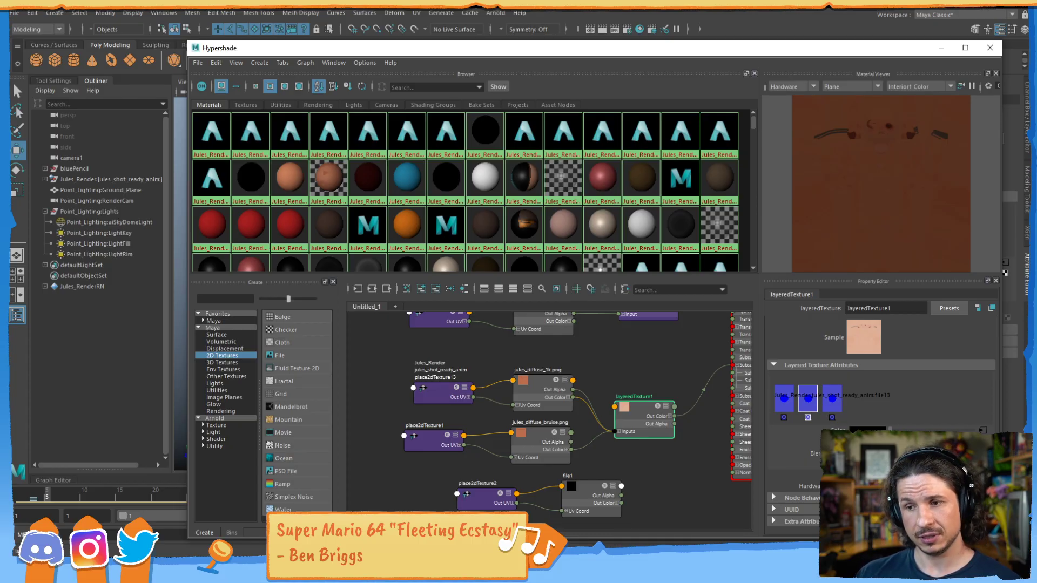
click(982, 430)
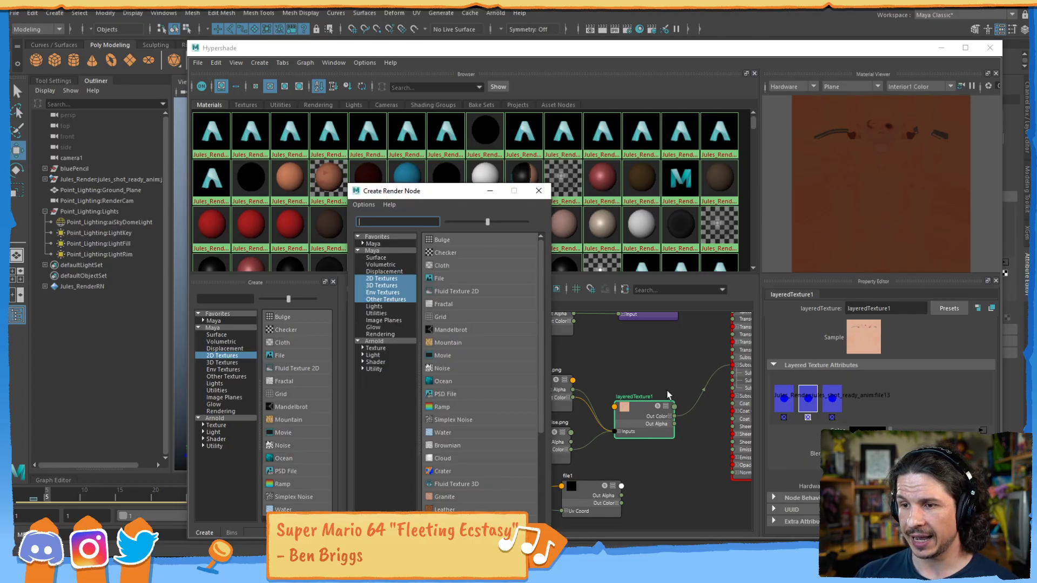
click(384, 285)
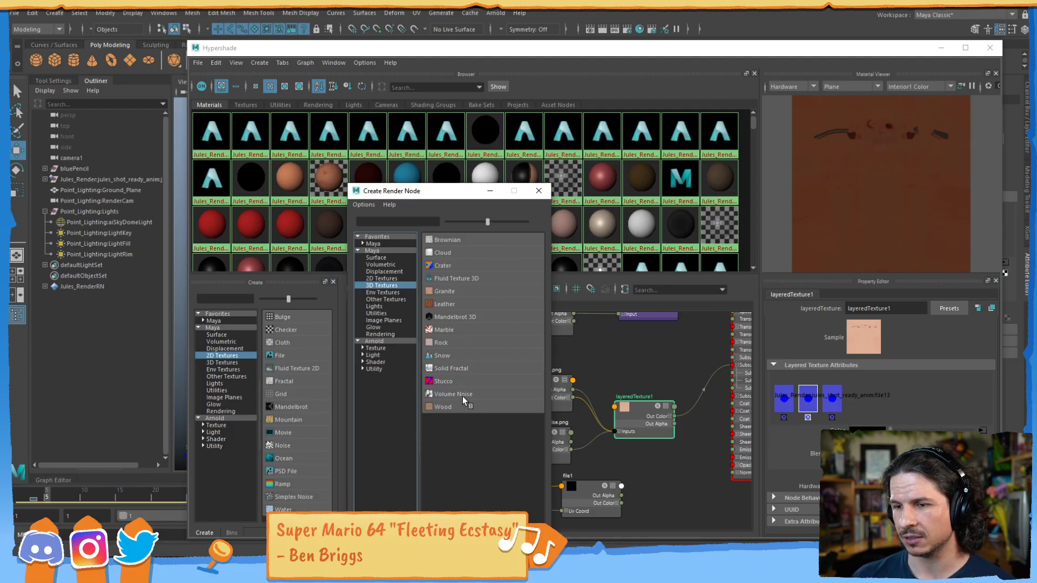
click(455, 369)
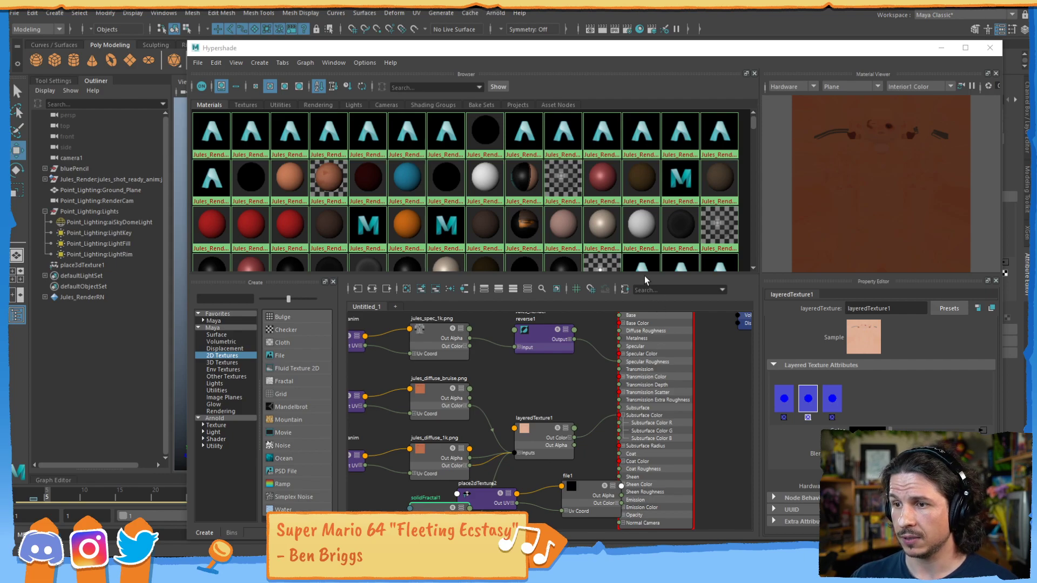
- Look at the painted bruise texture in Photoshop, return to Maya and minimize the Hypershade to uncover the viewports
drag(621, 46, 477, 296)
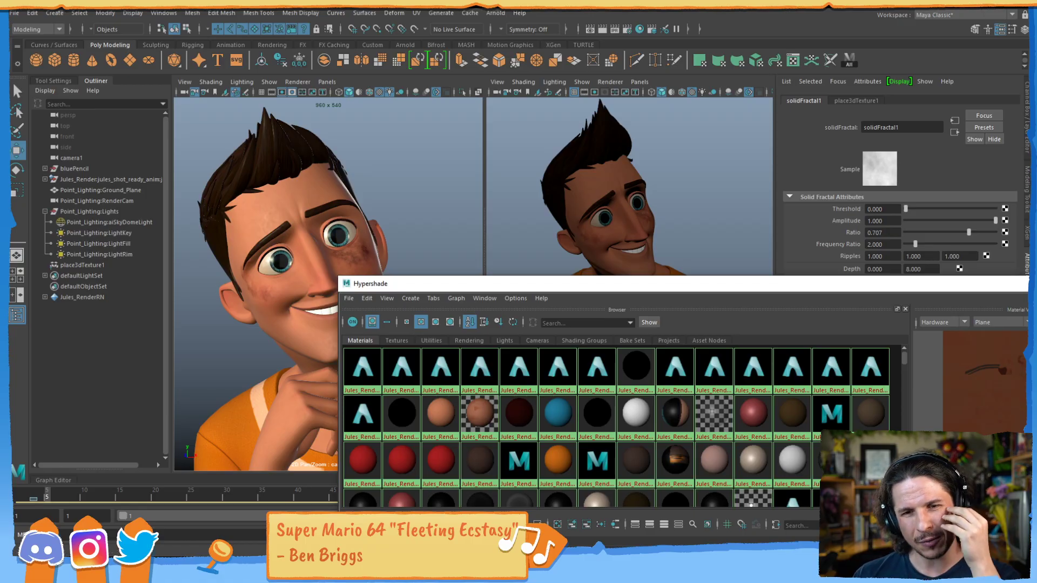
key(alt+Tab)
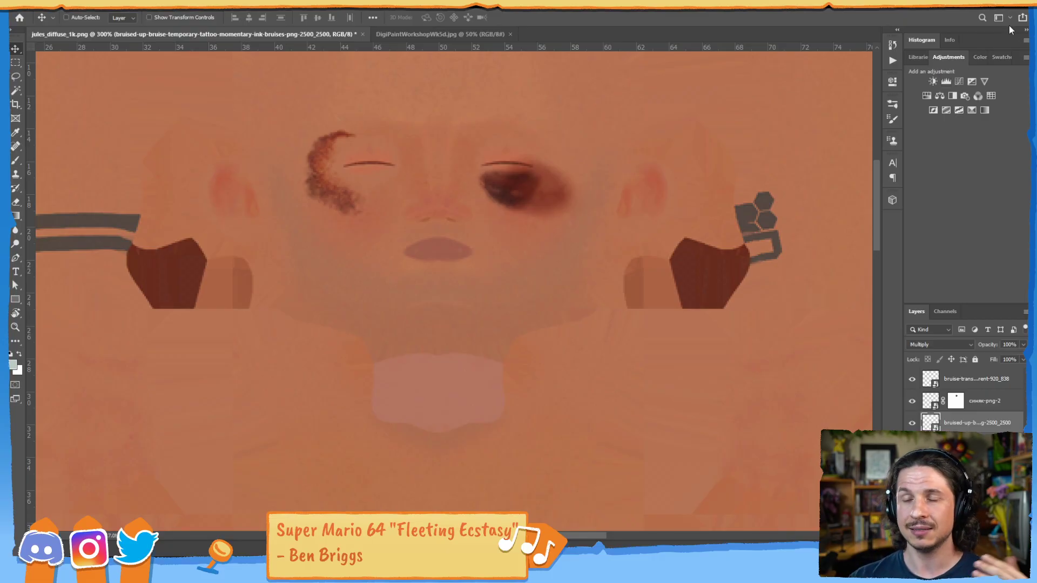
key(alt+Tab)
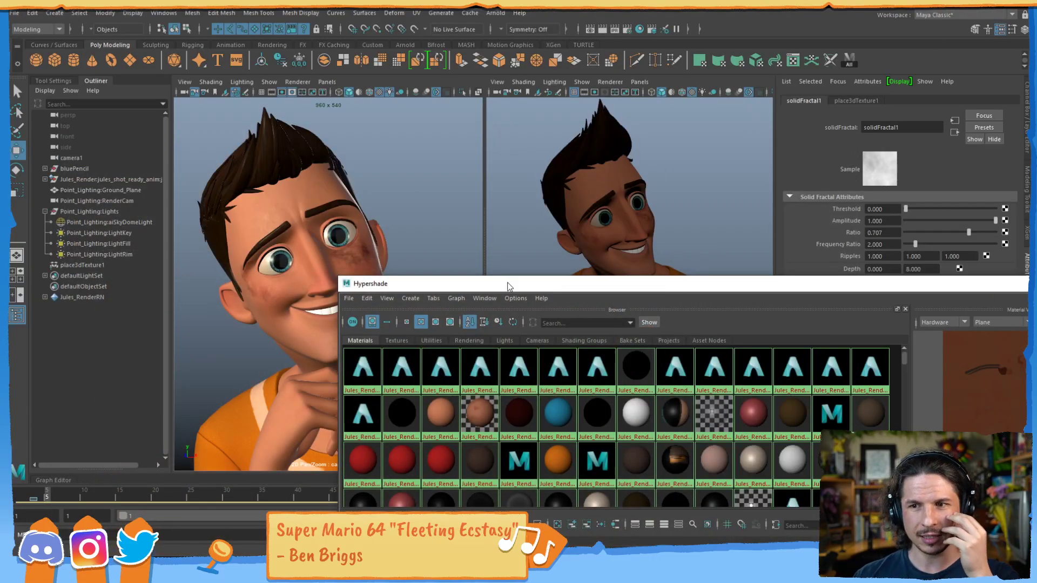
drag(565, 287, 640, 30)
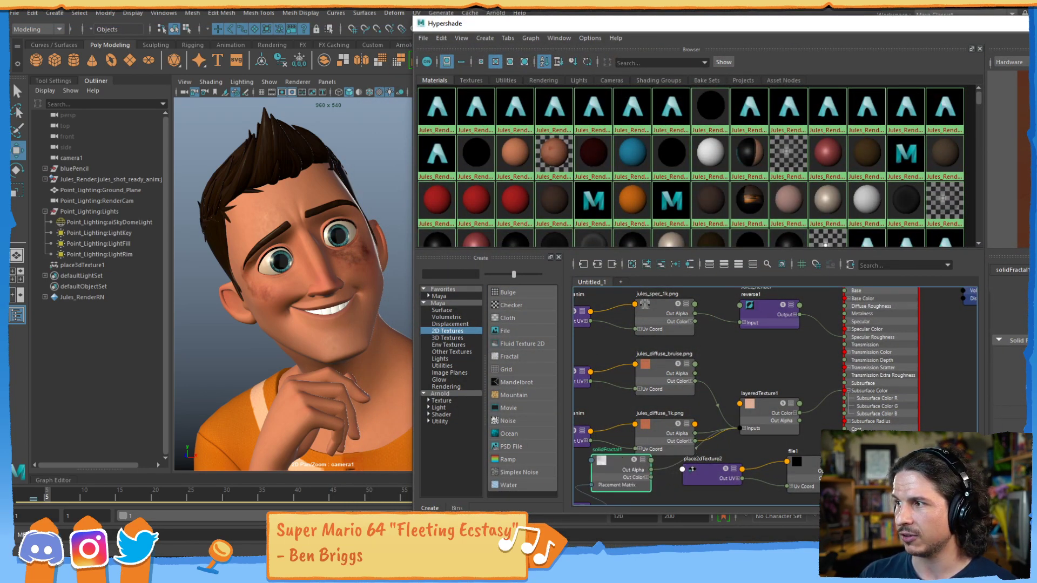
key(super+Down)
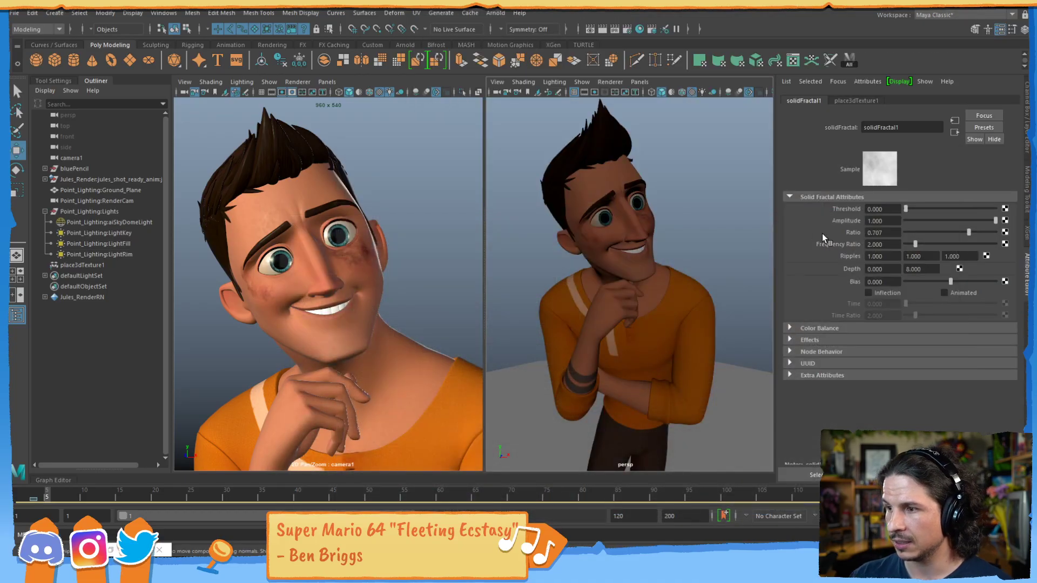
- Adjust the Solid Fractal's Threshold to about 0.289, Ratio to about 0.566 and Frequency Ratio to about 3.602
mouse_move(909, 211)
mouse_down()
mouse_move(961, 214)
mouse_move(922, 213)
mouse_move(931, 213)
mouse_move(918, 233)
mouse_move(997, 234)
mouse_up()
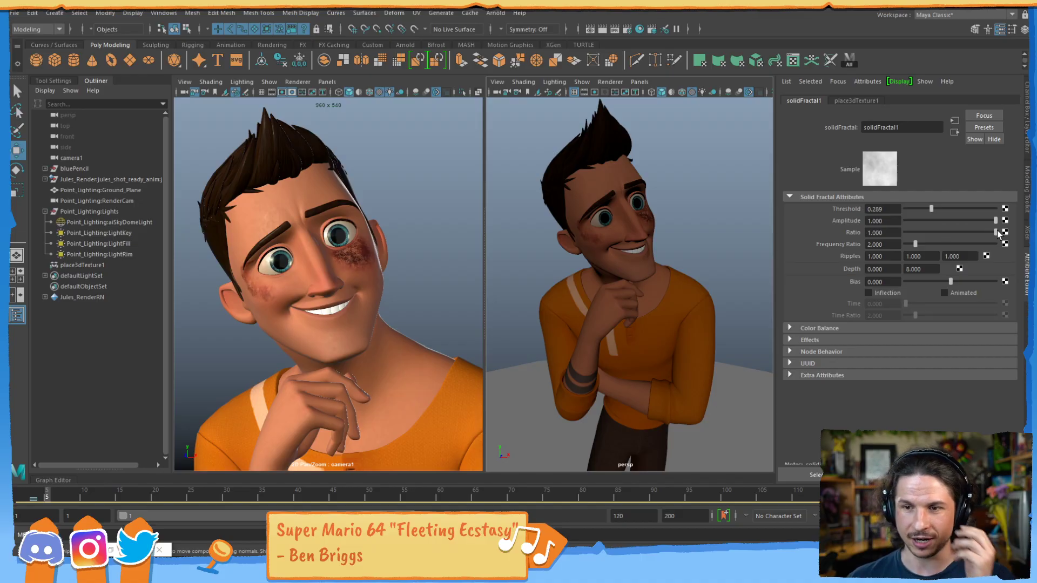
drag(967, 232, 931, 242)
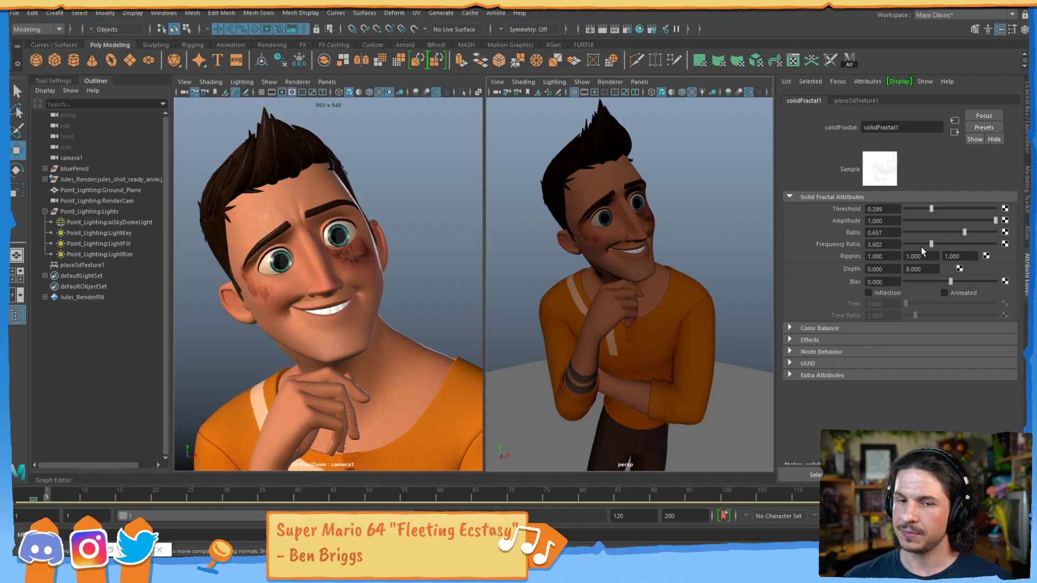
drag(964, 232, 957, 232)
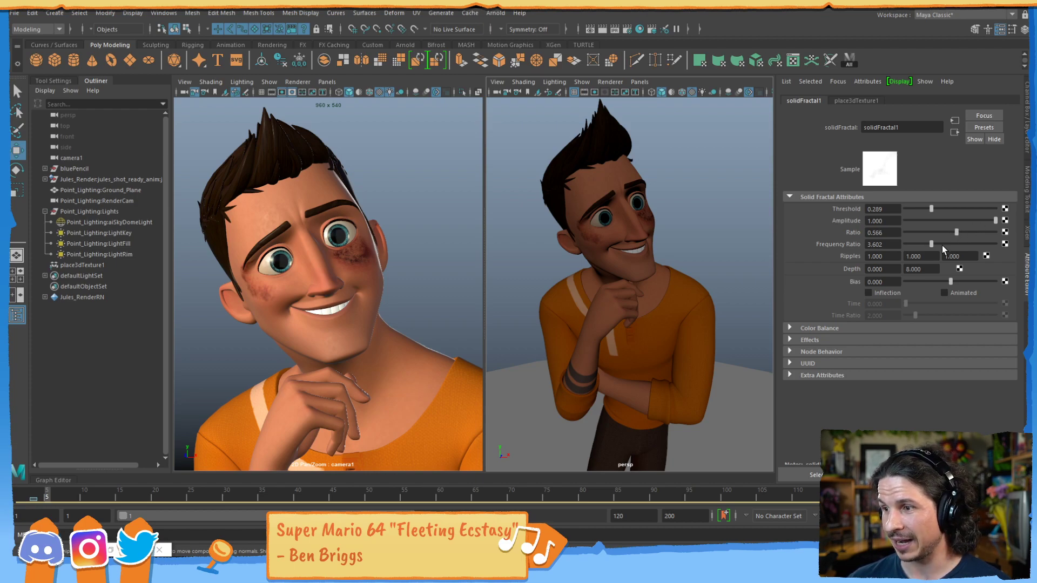
- Set the Solid Fractal's first Ripples value to 20 and inspect the bruises up close in the camera1 view
double_click(889, 256)
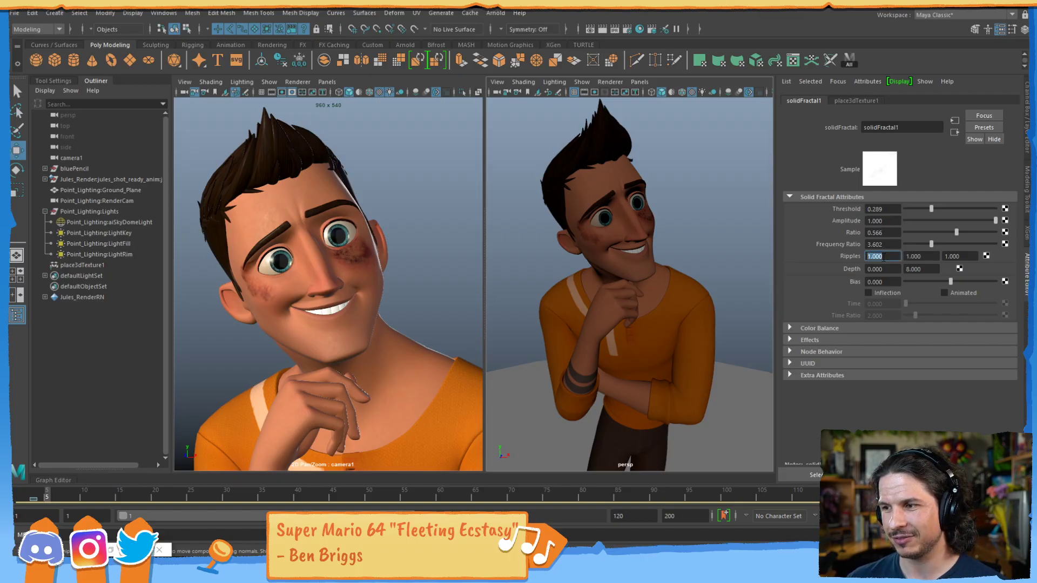
text(20)
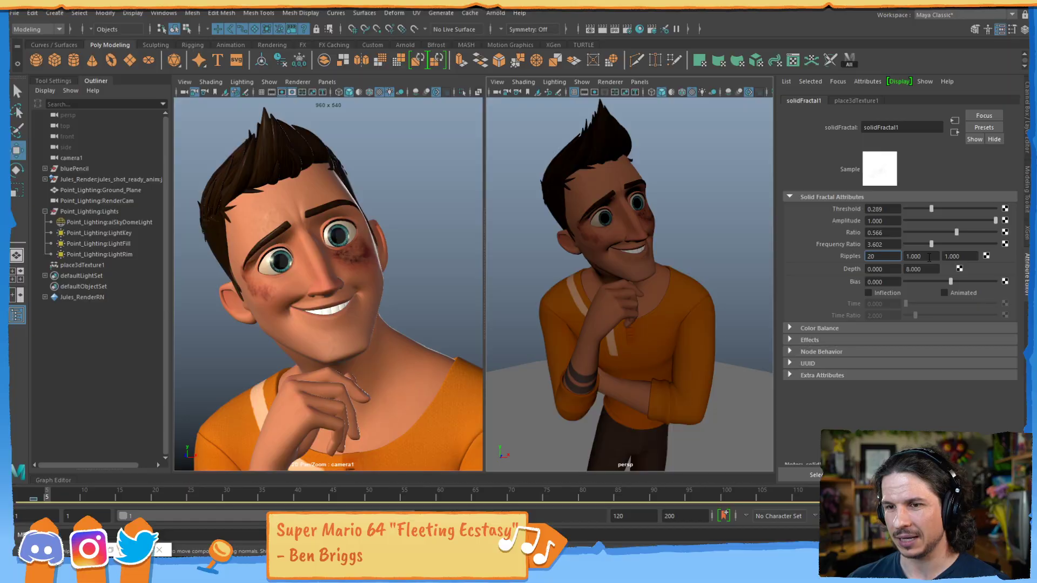
key(Return)
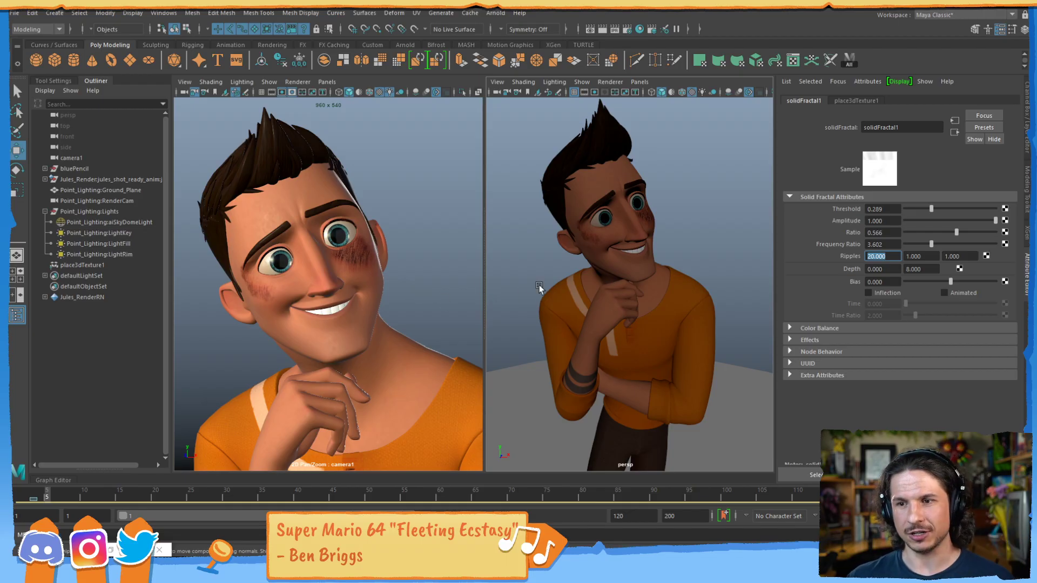
middle_drag(412, 255, 400, 270)
right_drag(293, 305, 546, 280)
middle_drag(372, 303, 442, 300)
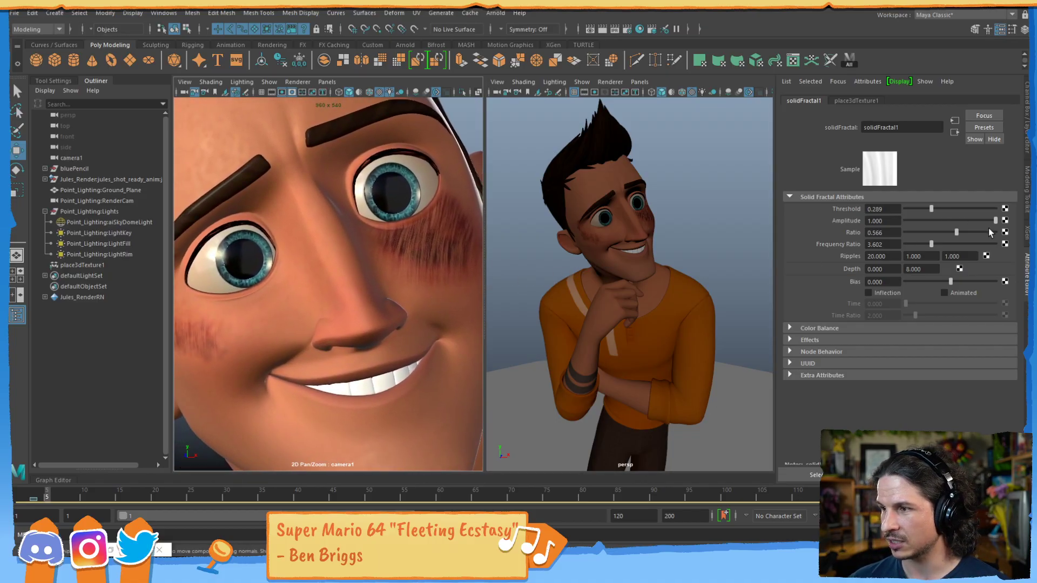
- Set the Solid Fractal's Ratio to about 0.494 and Threshold to about 0.578, and check the whole face
click(906, 232)
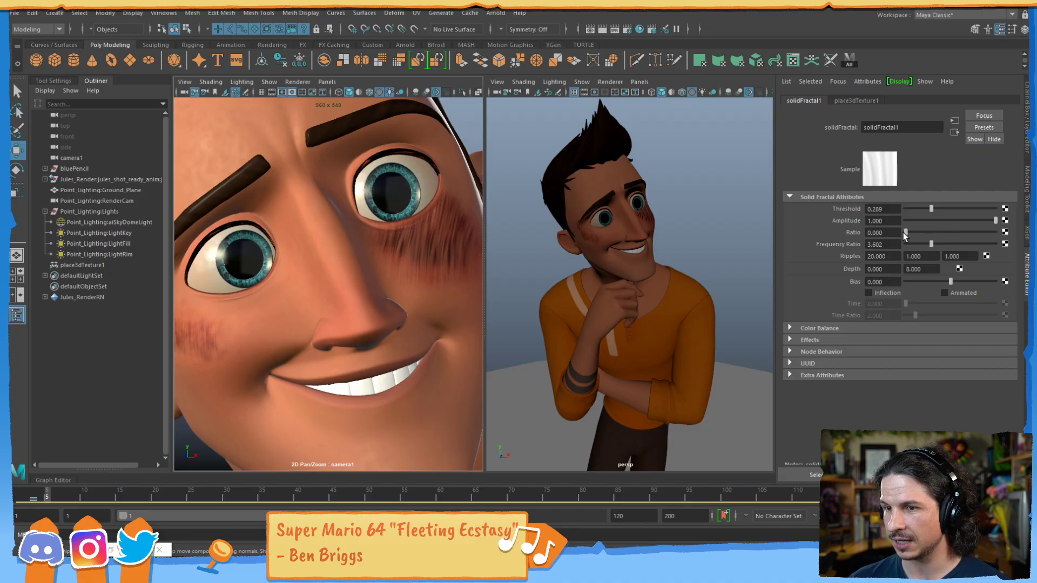
drag(950, 234, 953, 227)
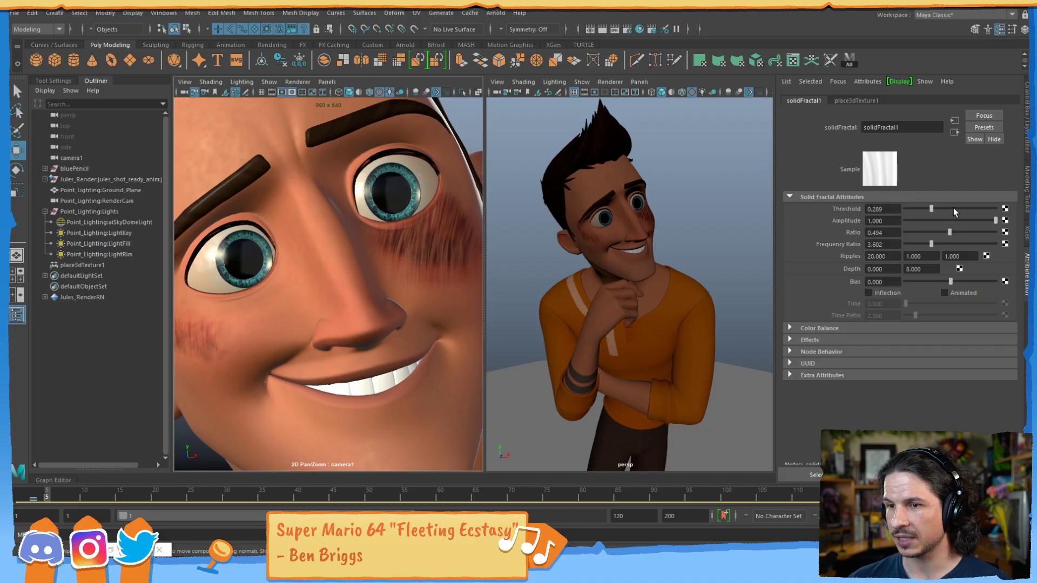
click(961, 210)
click(952, 210)
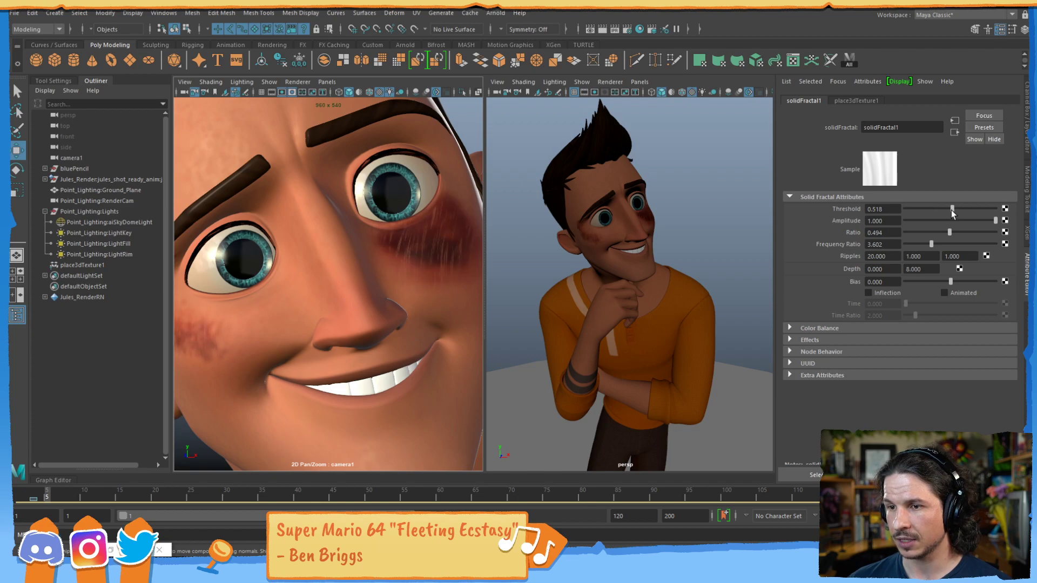
click(957, 210)
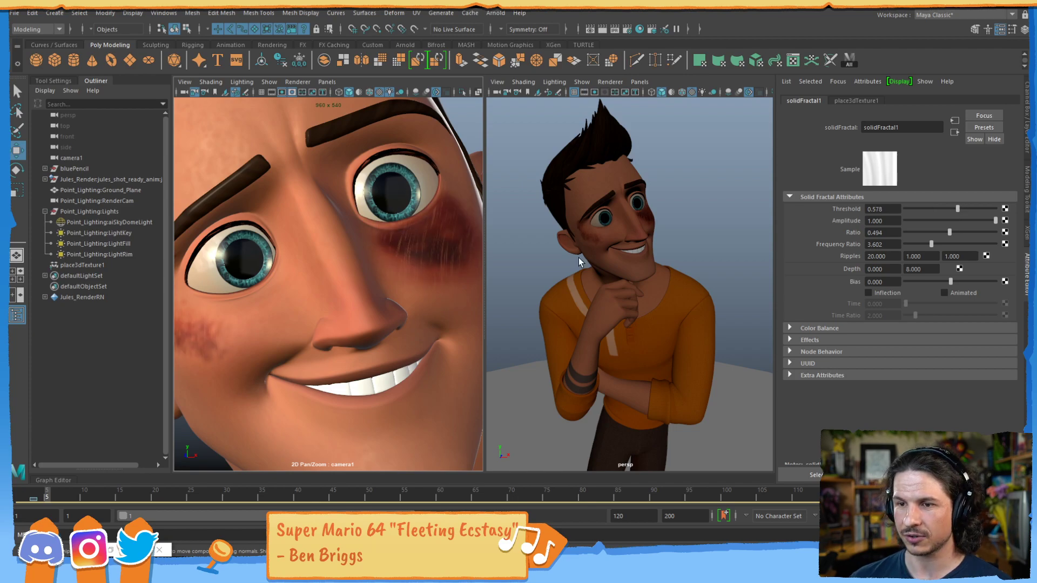
scroll(328, 277, down, 2)
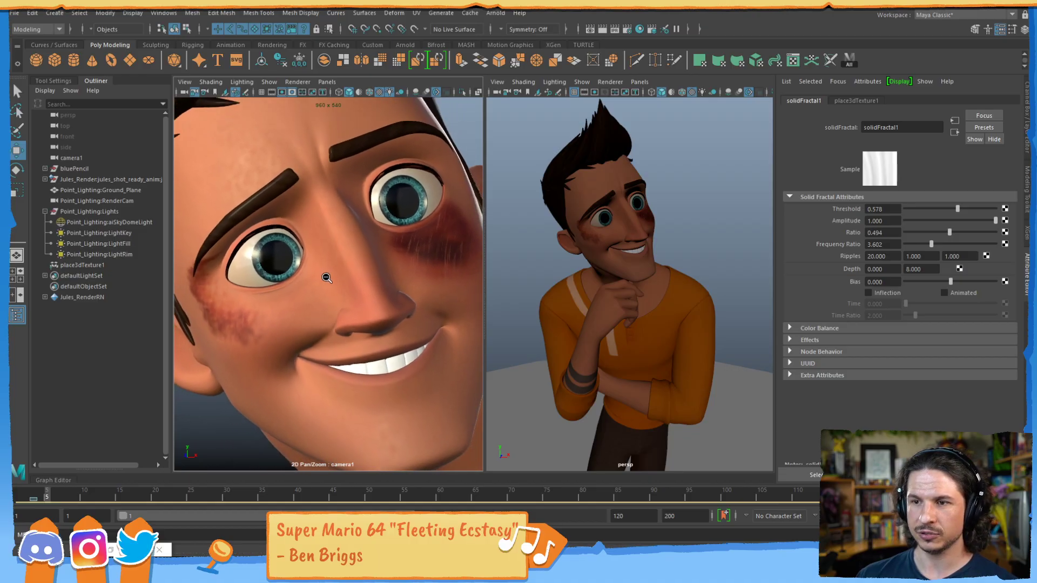
scroll(328, 278, down, 3)
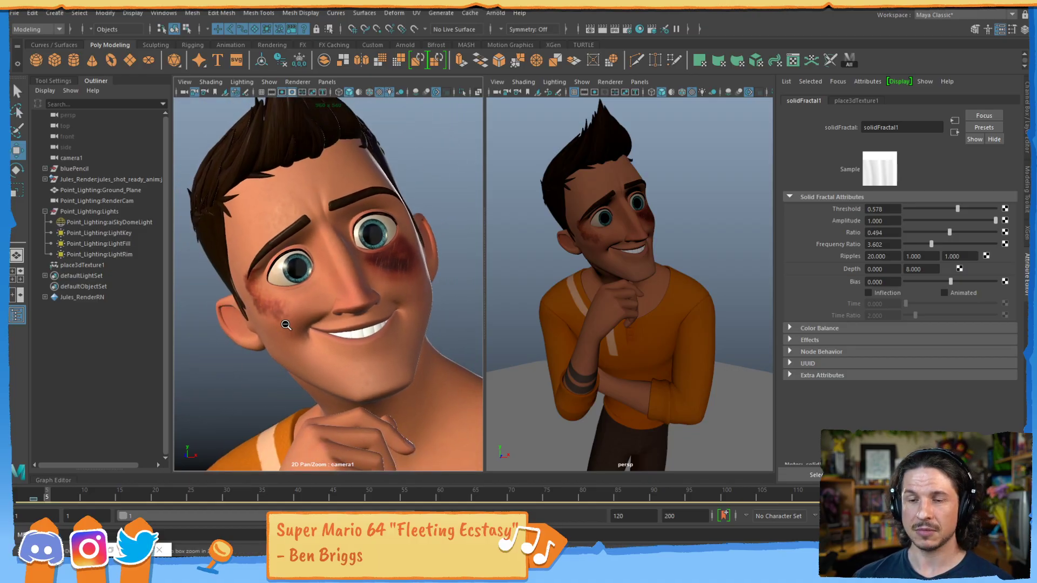
scroll(286, 325, down, 1)
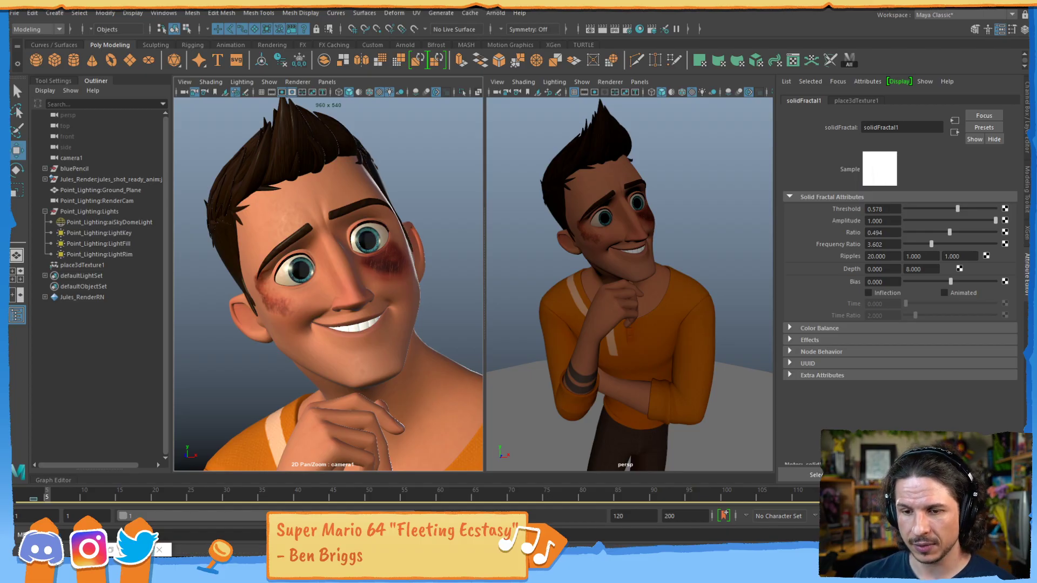
- Restore the Hypershade and select the layeredTexture1 node to show its layer attributes
right_click(90, 555)
click(112, 472)
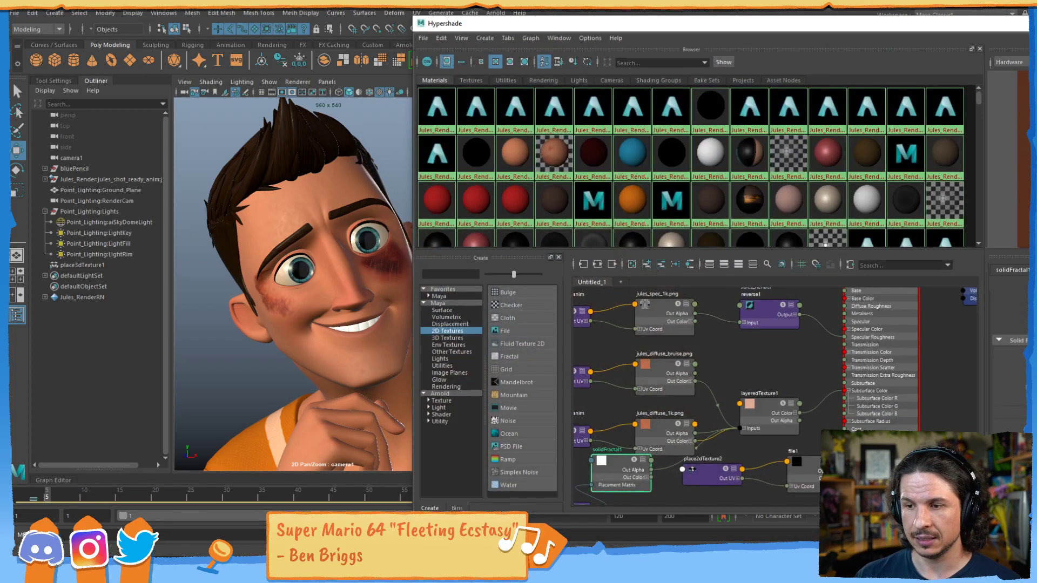
drag(811, 27, 509, 16)
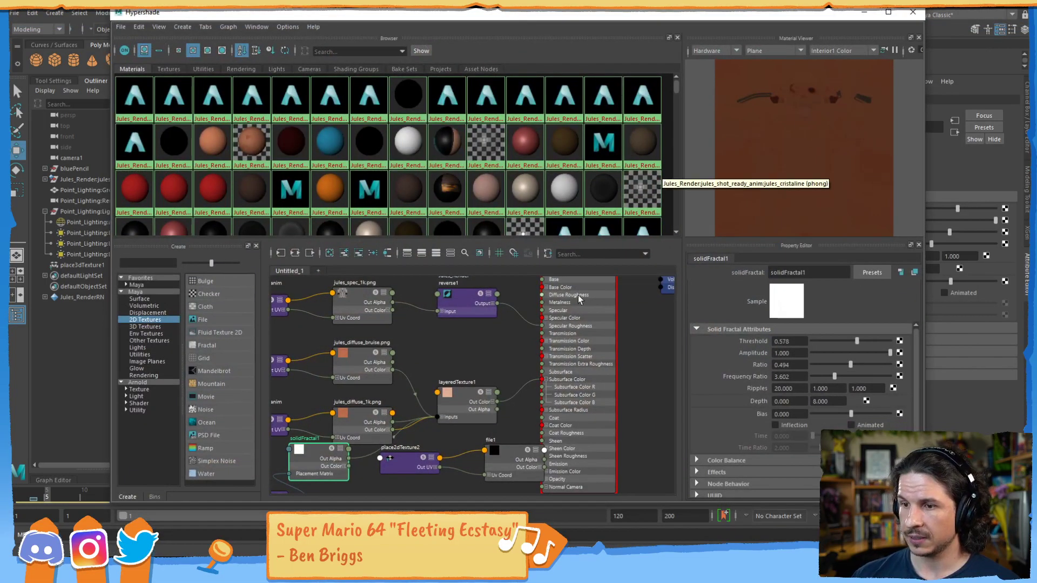
click(463, 402)
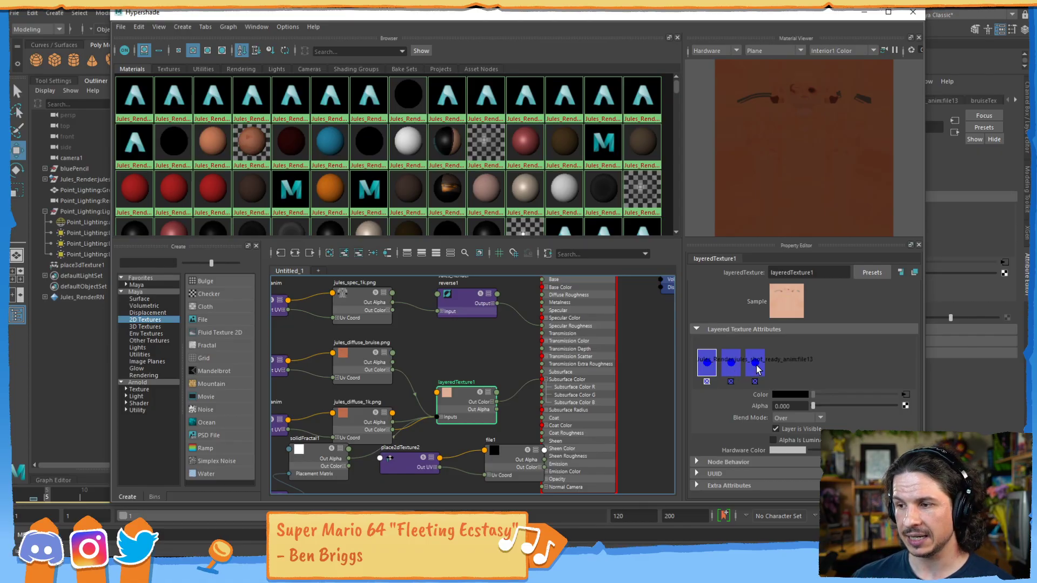
- Hide layeredTexture1's third layer to check its effect in the viewports, and make it visible again
click(756, 365)
click(776, 429)
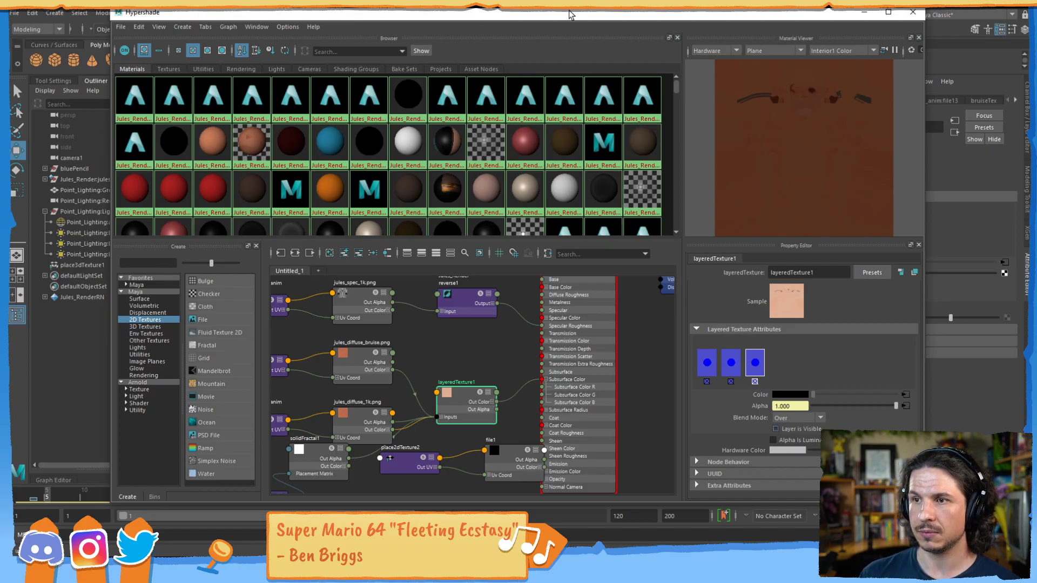
drag(587, 182, 607, 227)
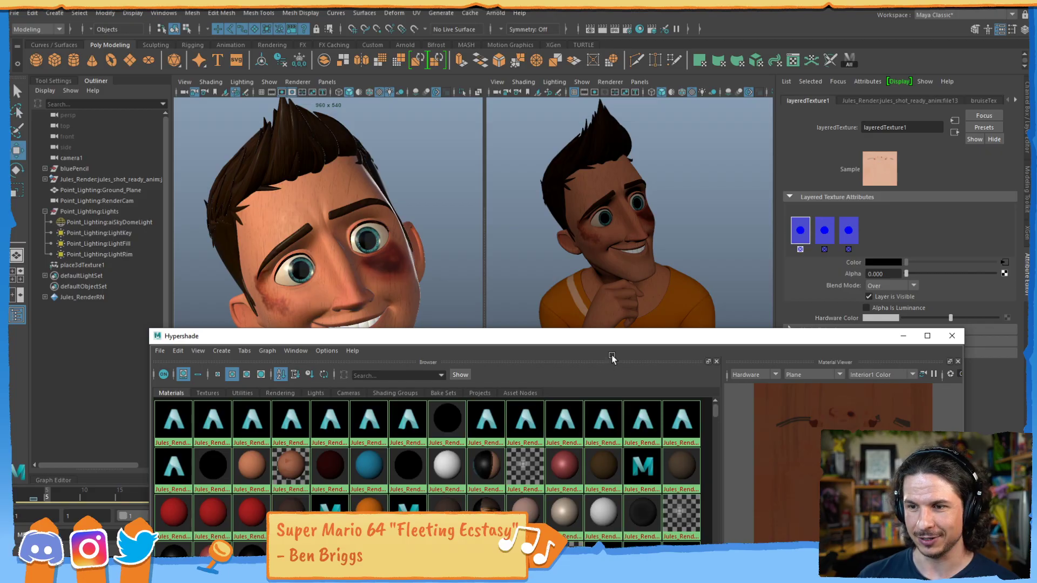
drag(621, 342, 571, 152)
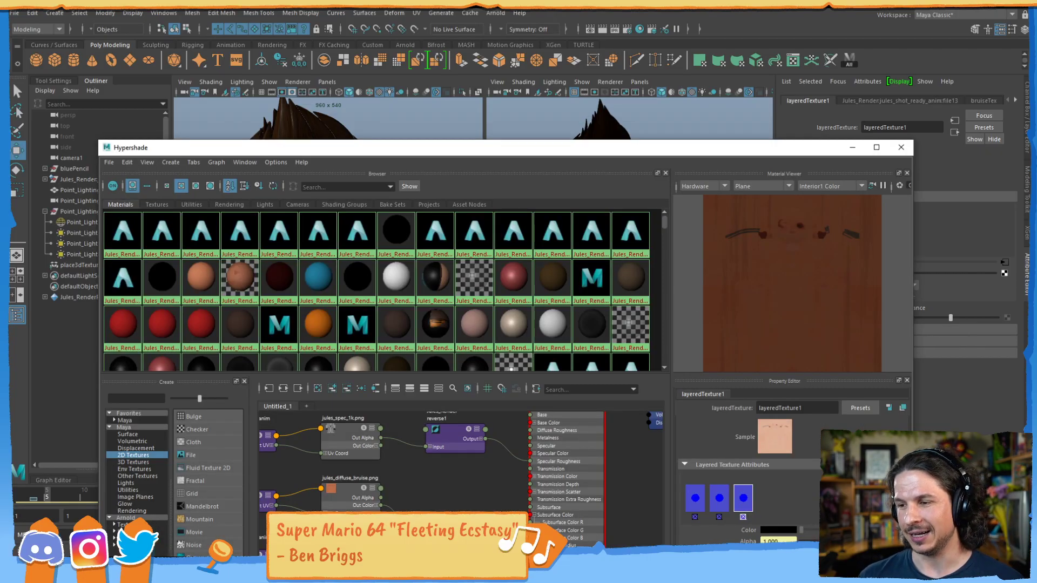
drag(729, 148, 726, 67)
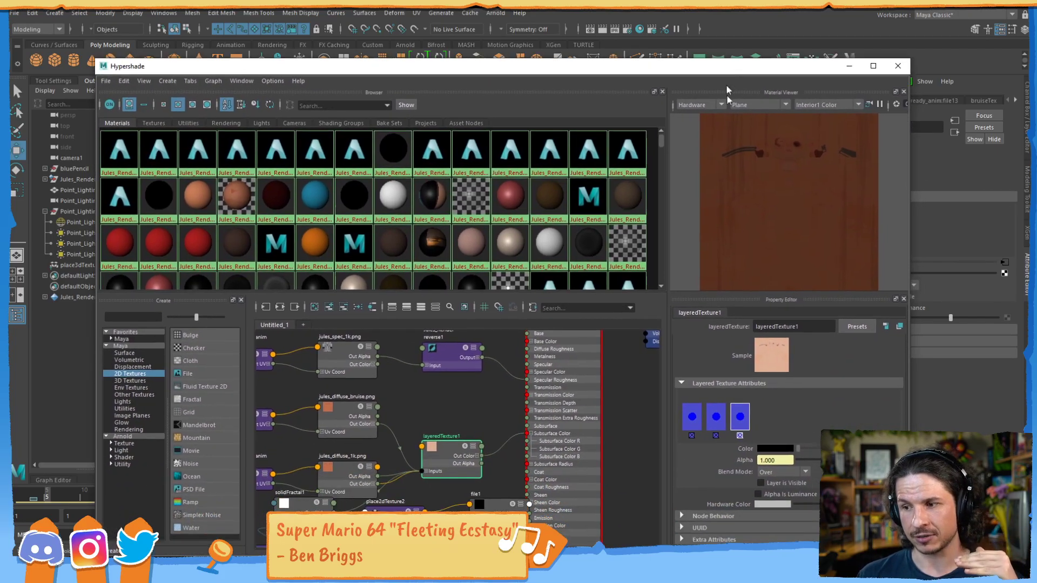
click(761, 484)
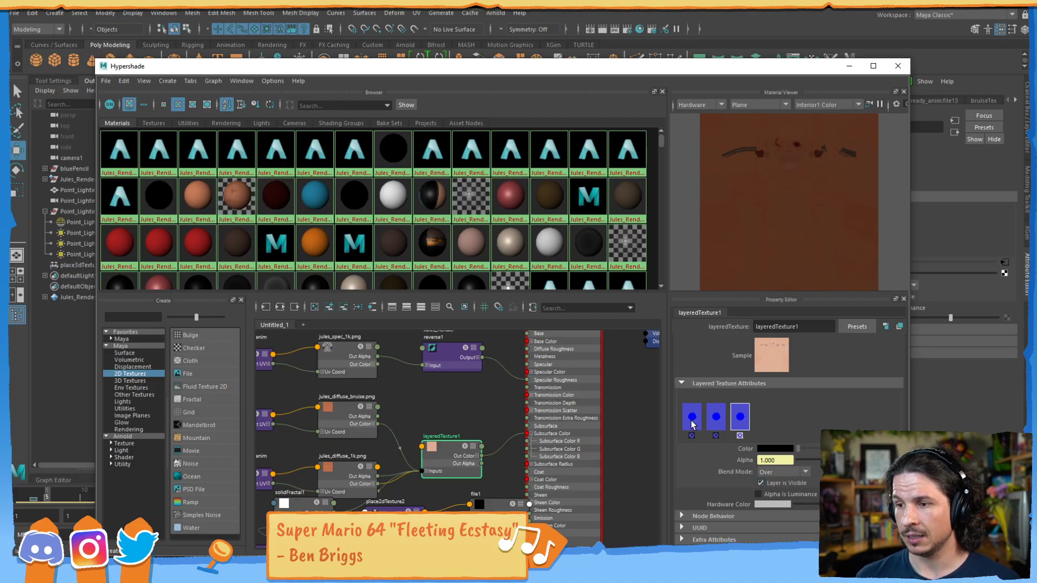
- Select layeredTexture1's first layer and set its Alpha to about 0.390 with the viewports uncovered
click(692, 416)
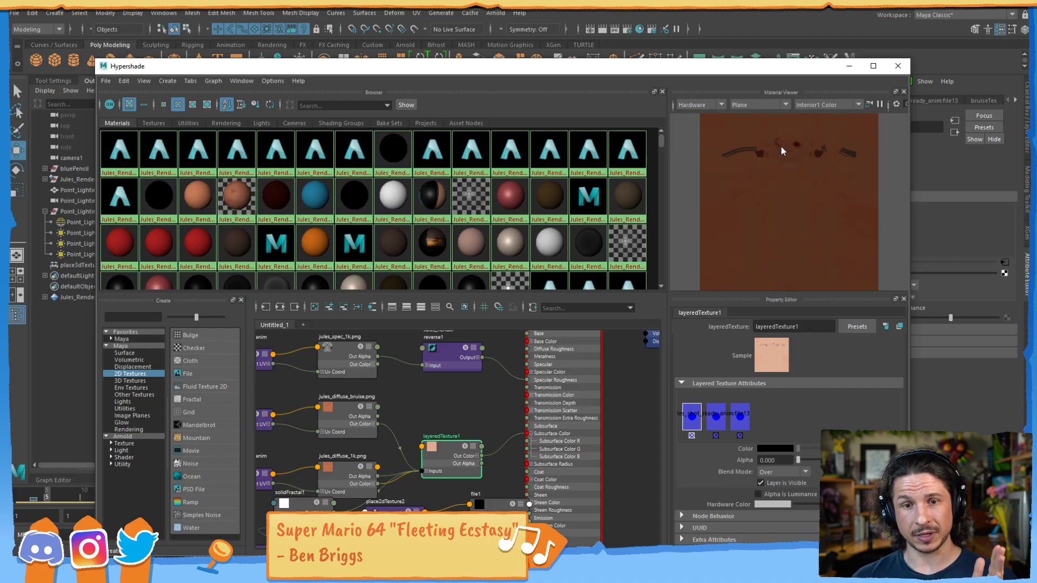
click(848, 66)
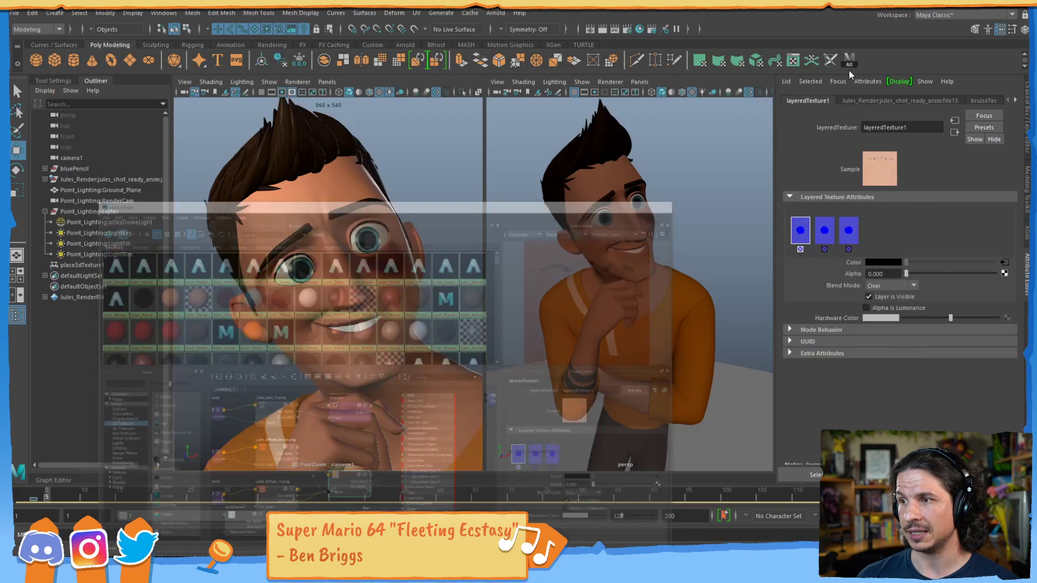
drag(912, 273, 955, 274)
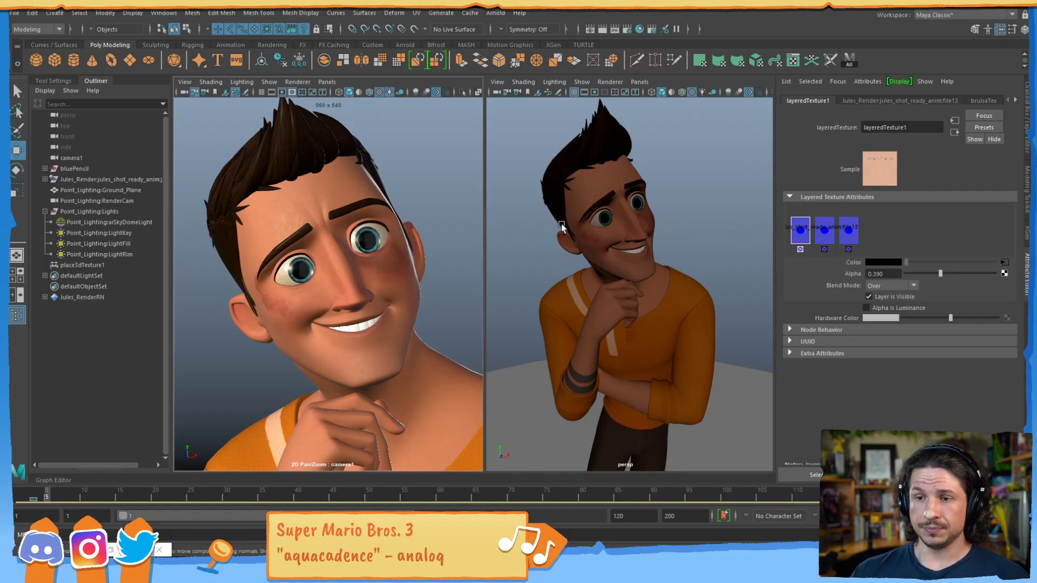
- Test higher and lower Alpha values on layeredTexture1's first layer, settling at about 0.055
drag(940, 274, 975, 273)
click(917, 274)
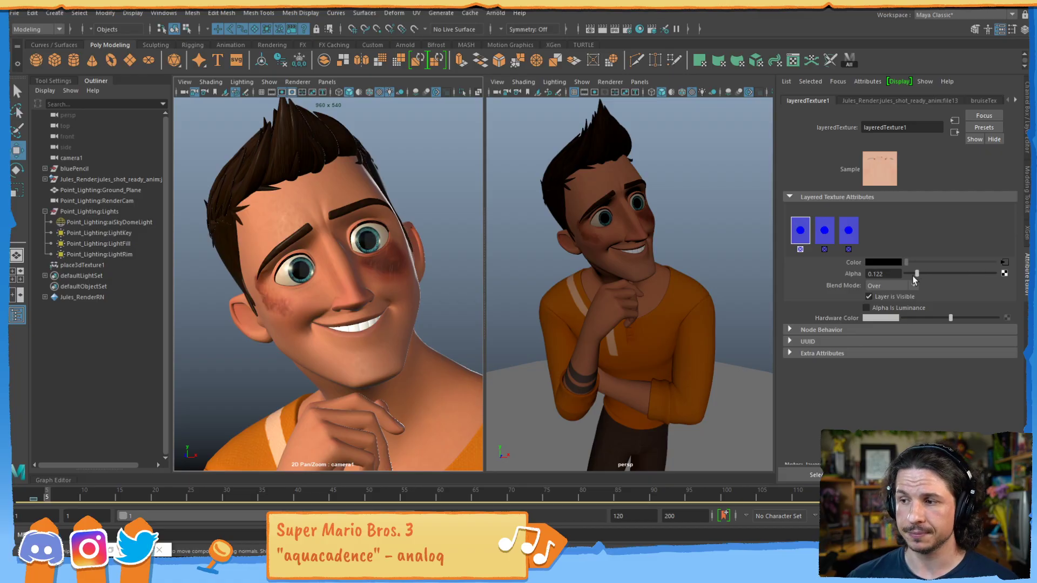
click(911, 274)
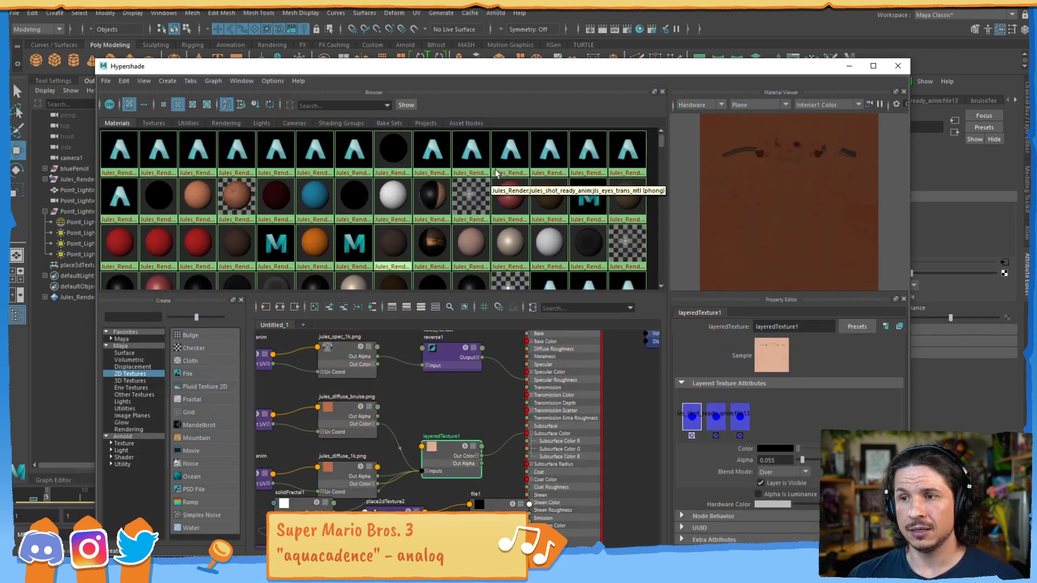
- Delete the connection from jules_diffuse_1k.png's Out Alpha to layeredTexture1's input alpha in the Hypershade node graph
drag(574, 75, 573, 36)
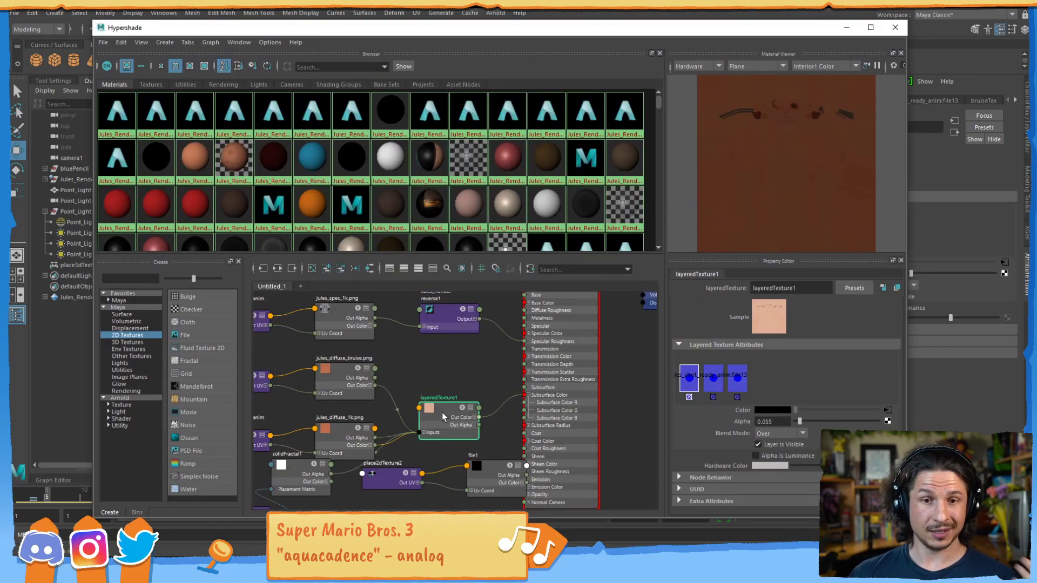
alt+right_drag(469, 381, 453, 385)
alt+middle_drag(453, 386, 483, 355)
alt+right_drag(472, 372, 497, 389)
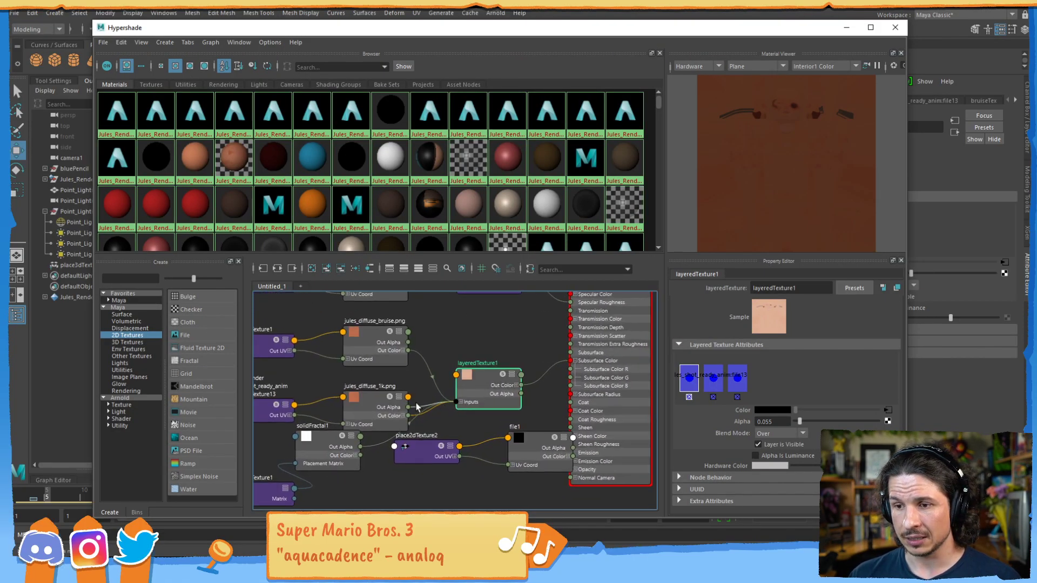
drag(415, 407, 414, 405)
key(Delete)
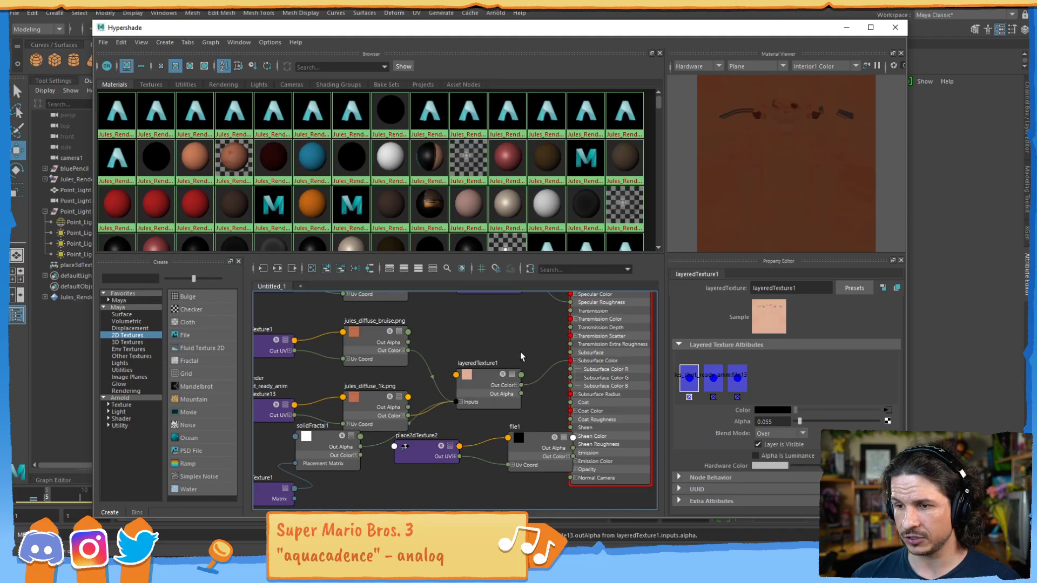
- Delete the leftover file1 node and its place2dTexture2 node from the shading network
click(491, 373)
scroll(491, 374, down, 1)
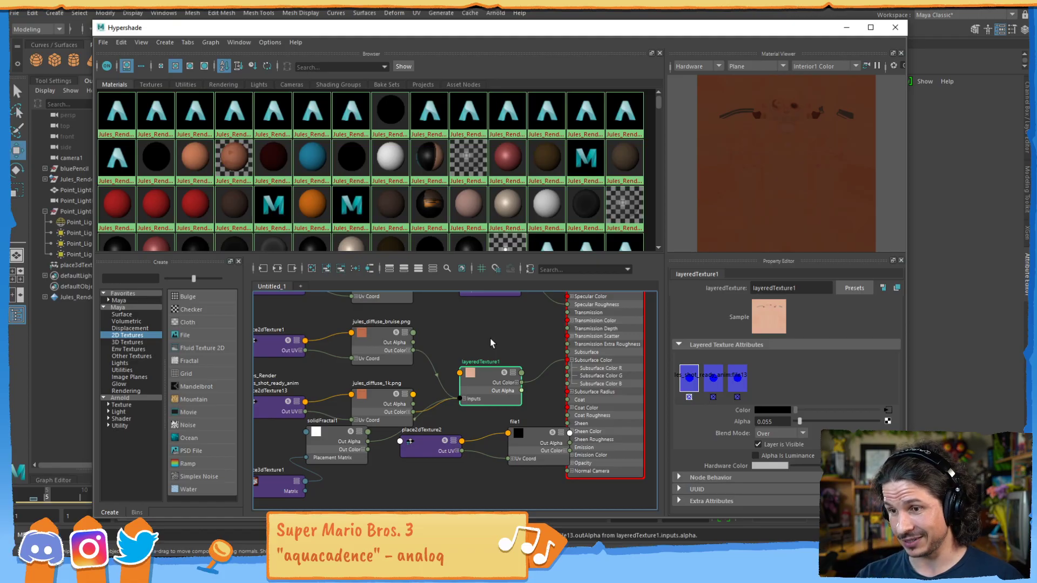
scroll(511, 345, down, 3)
scroll(567, 335, down, 1)
alt+middle_drag(504, 350, 472, 352)
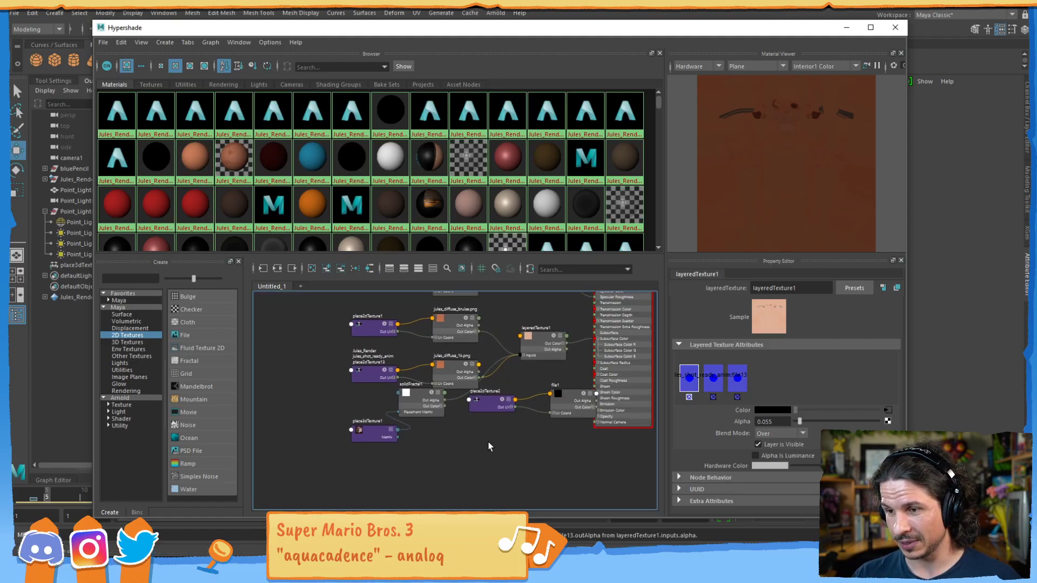
drag(506, 421, 572, 378)
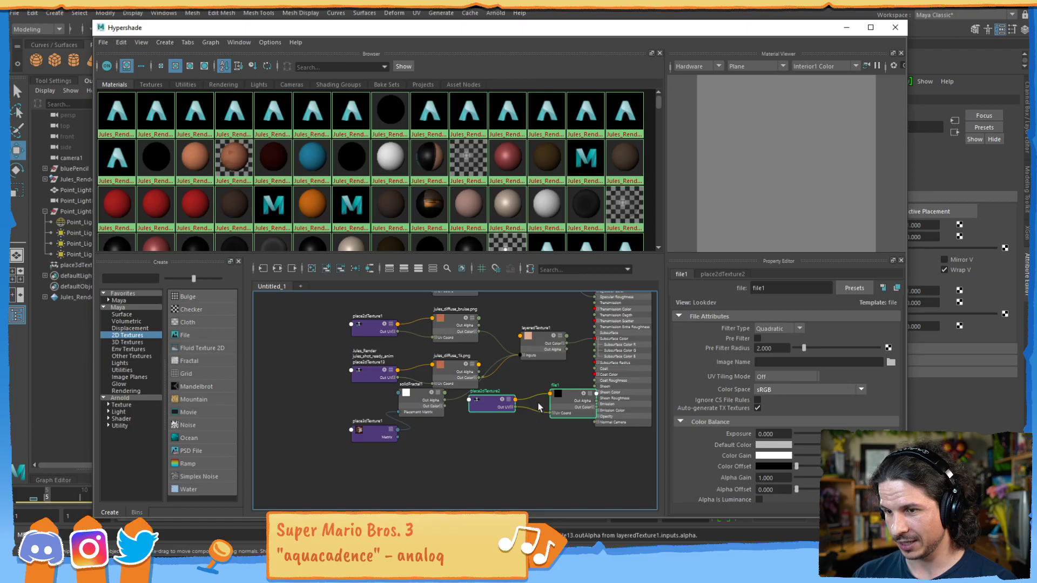
key(Delete)
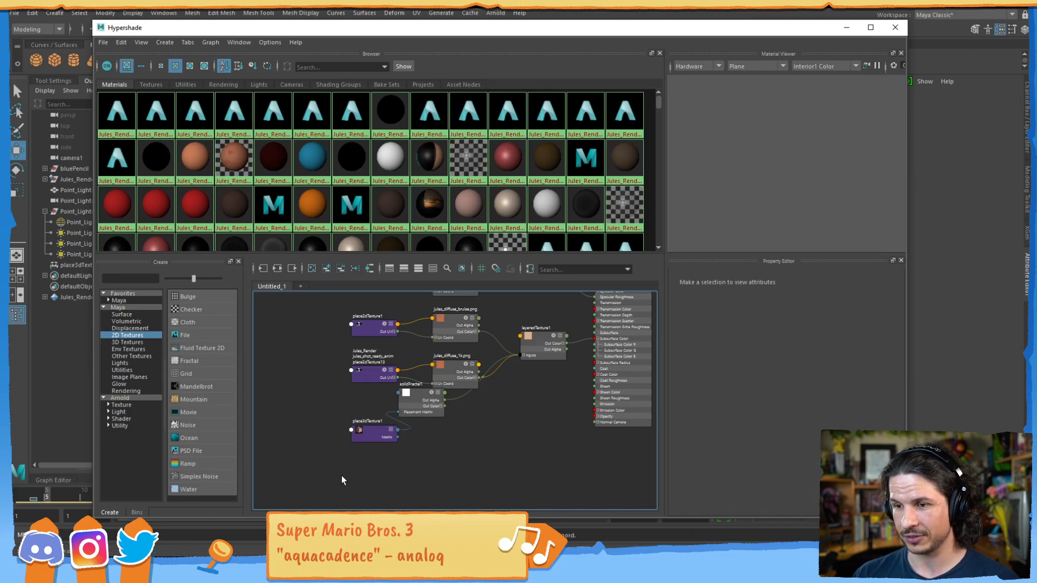
- Move the layeredTexture1 node network down to free space above it, and maximize the Hypershade window
drag(544, 321, 539, 338)
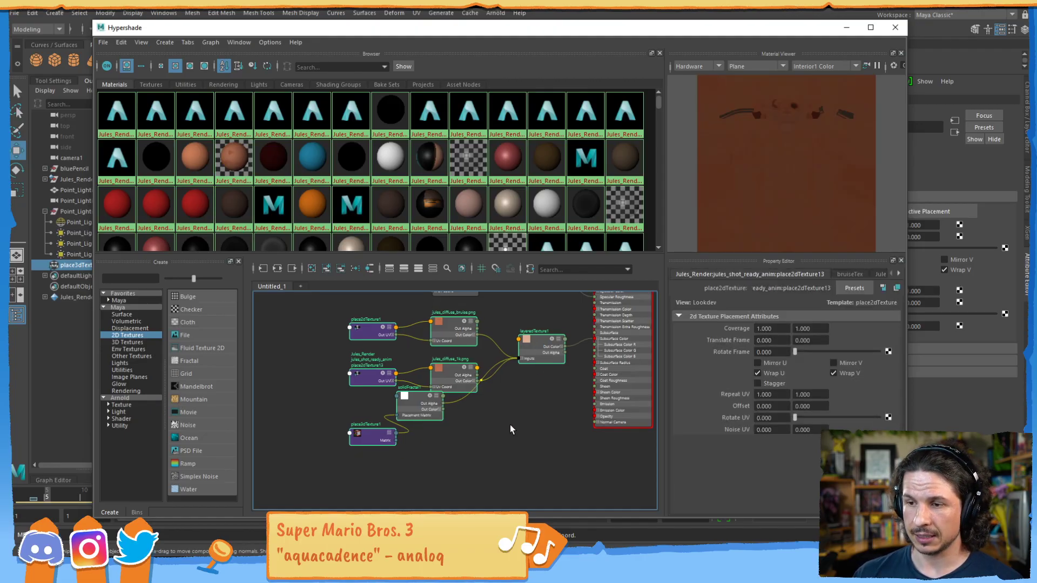
middle_drag(510, 424, 478, 508)
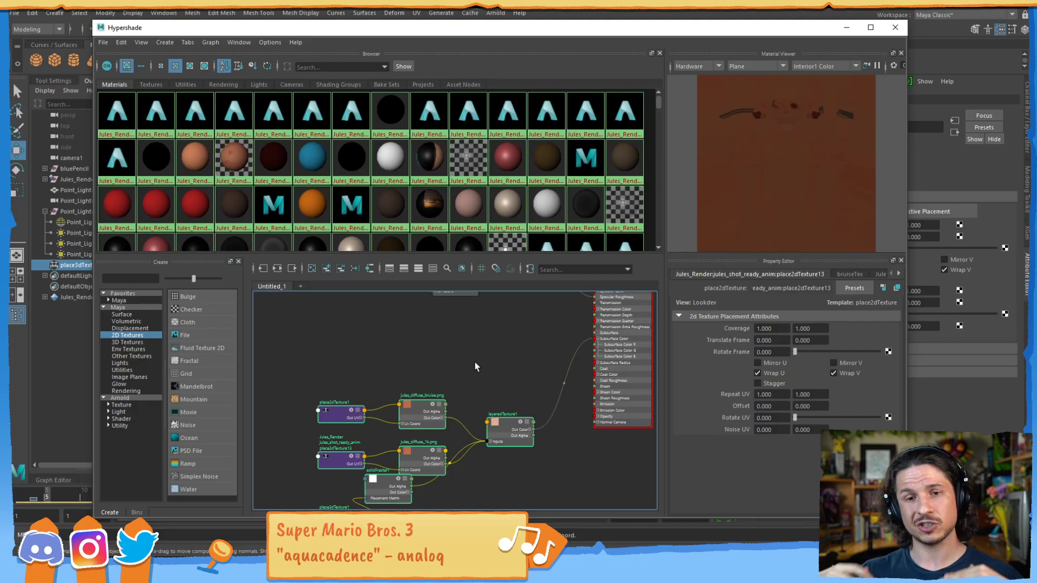
double_click(605, 25)
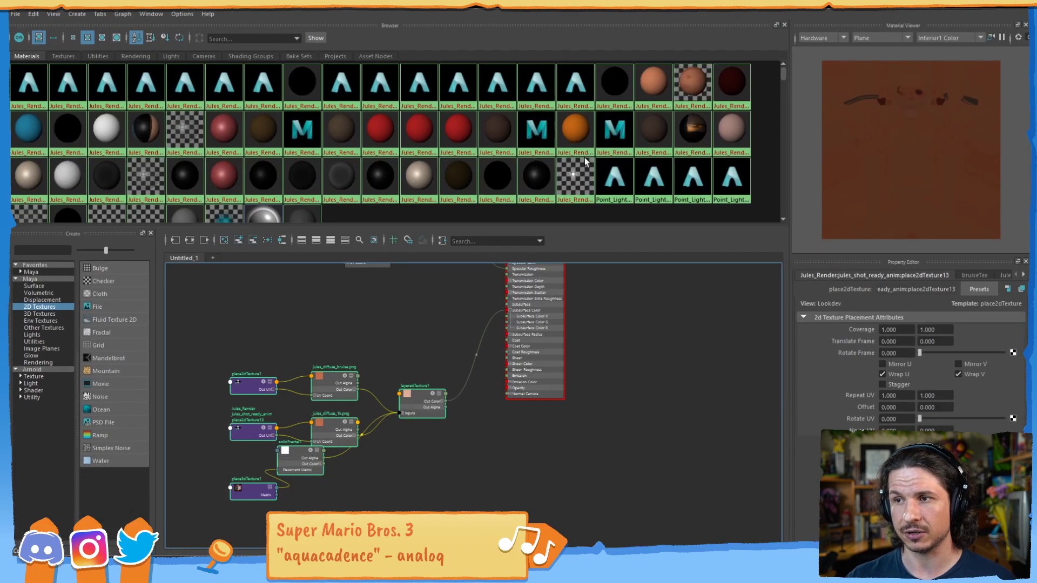
drag(605, 4, 586, 61)
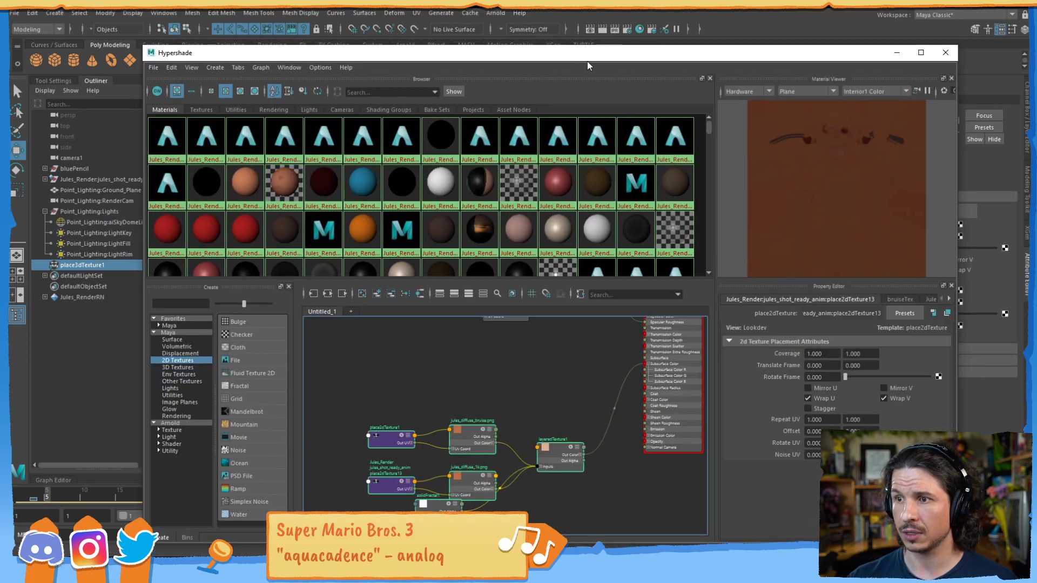
double_click(586, 60)
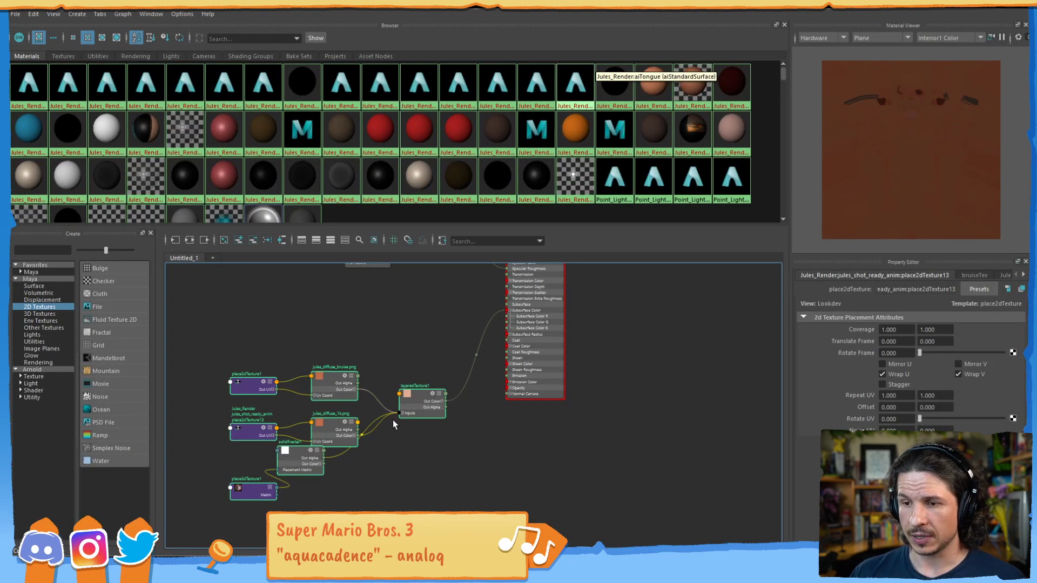
alt+middle_drag(570, 374, 712, 347)
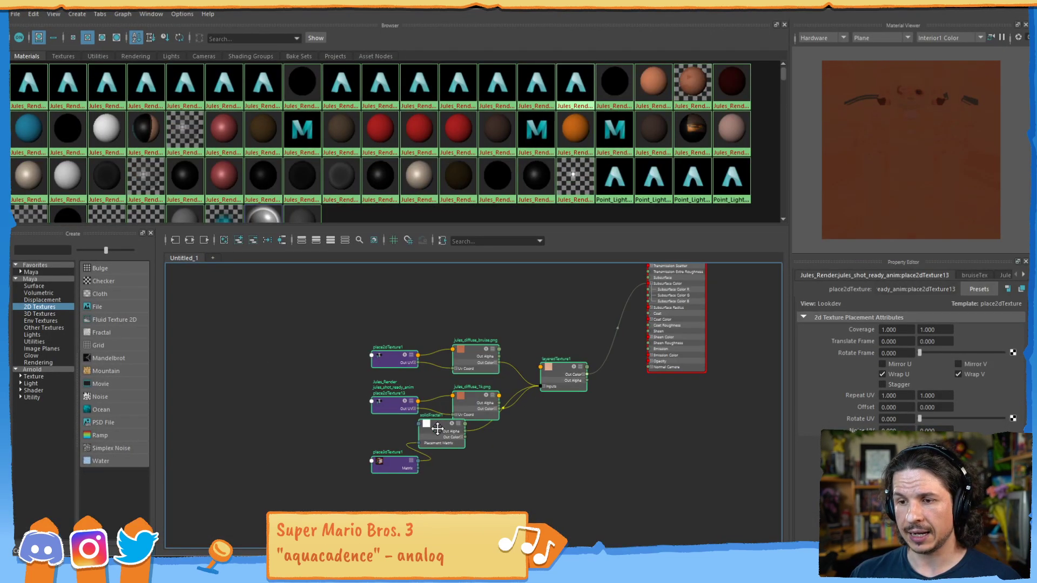
drag(436, 423, 415, 434)
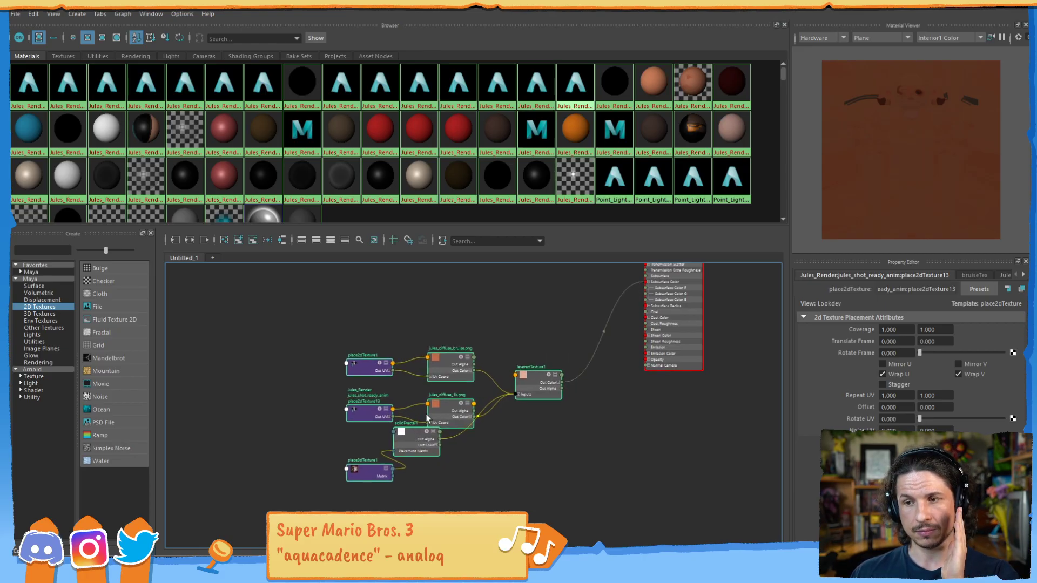
key(ctrl+z)
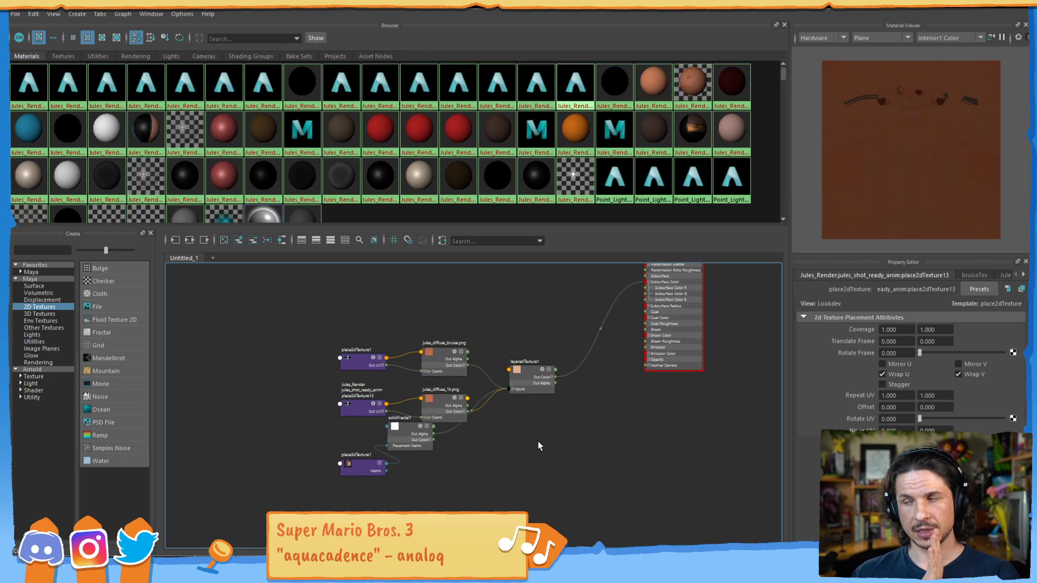
- Try Alpha 1.000 on layeredTexture1's first layer and bring it down to about 0.020
click(535, 378)
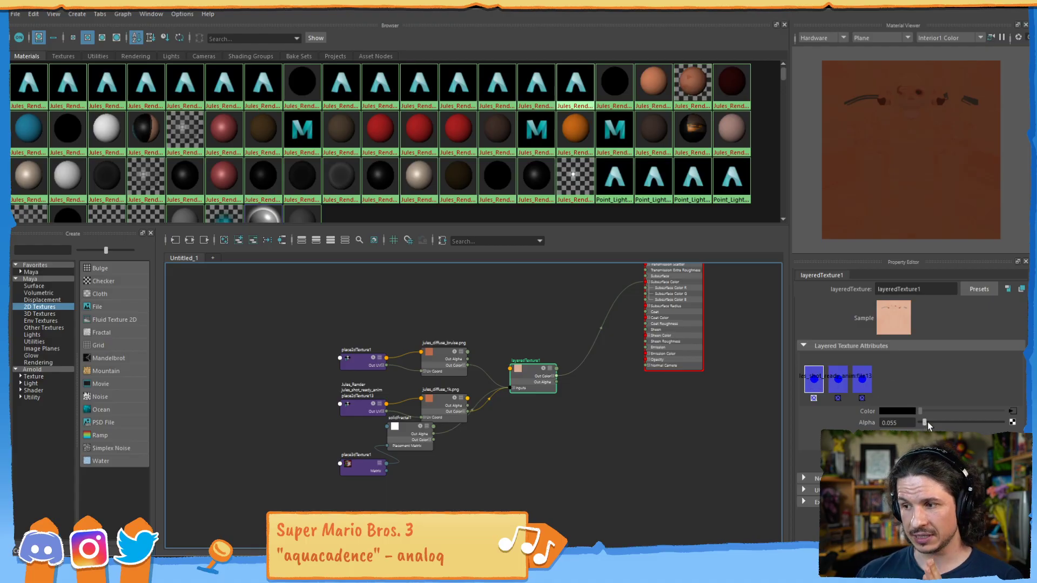
drag(924, 422, 1003, 418)
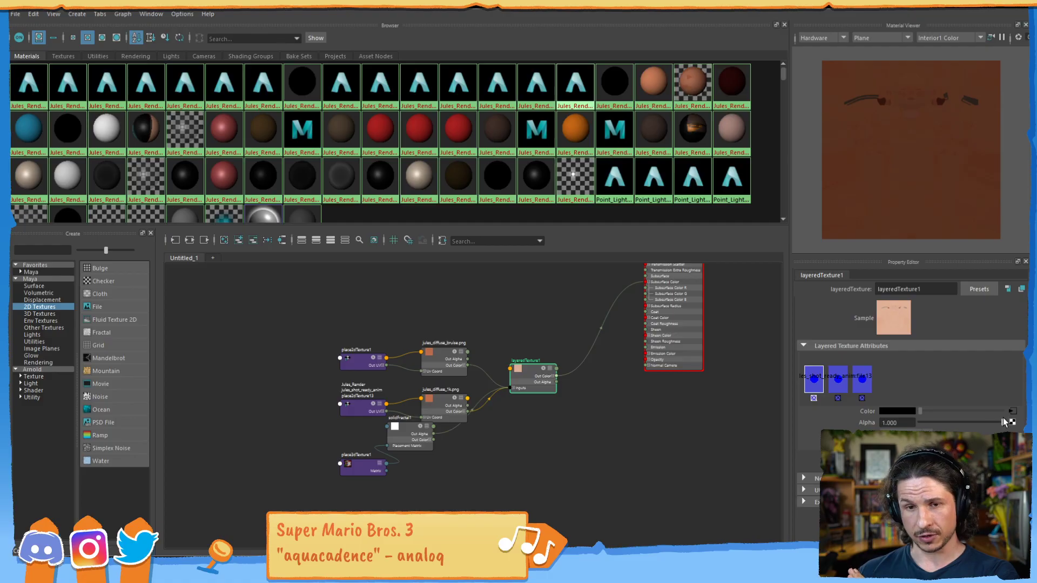
click(921, 422)
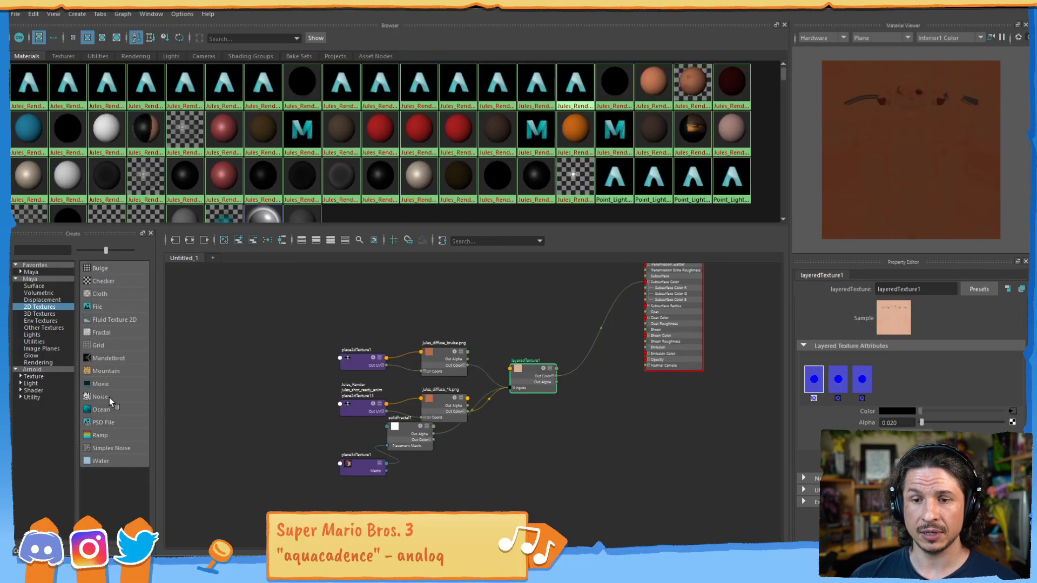
- Create two Ramp textures and arrange them with their placement nodes above the jules_diffuse_bruise.png node
click(112, 434)
click(120, 437)
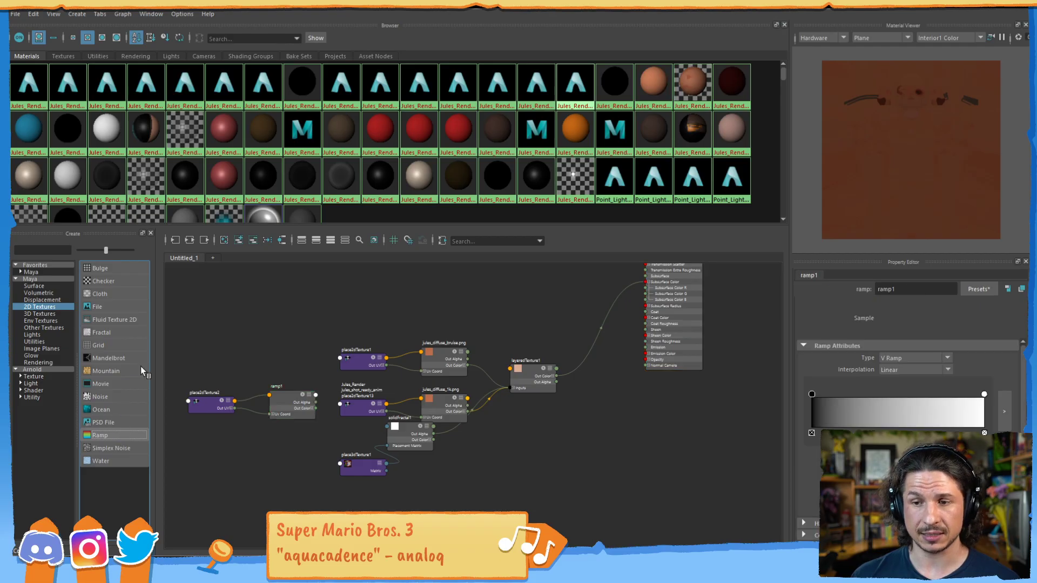
click(675, 474)
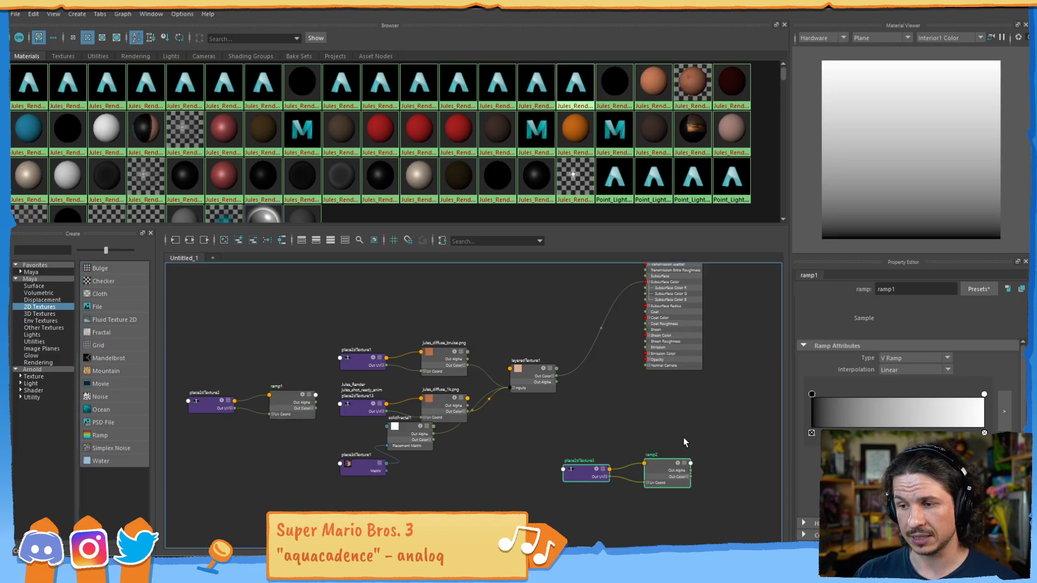
drag(440, 322, 448, 310)
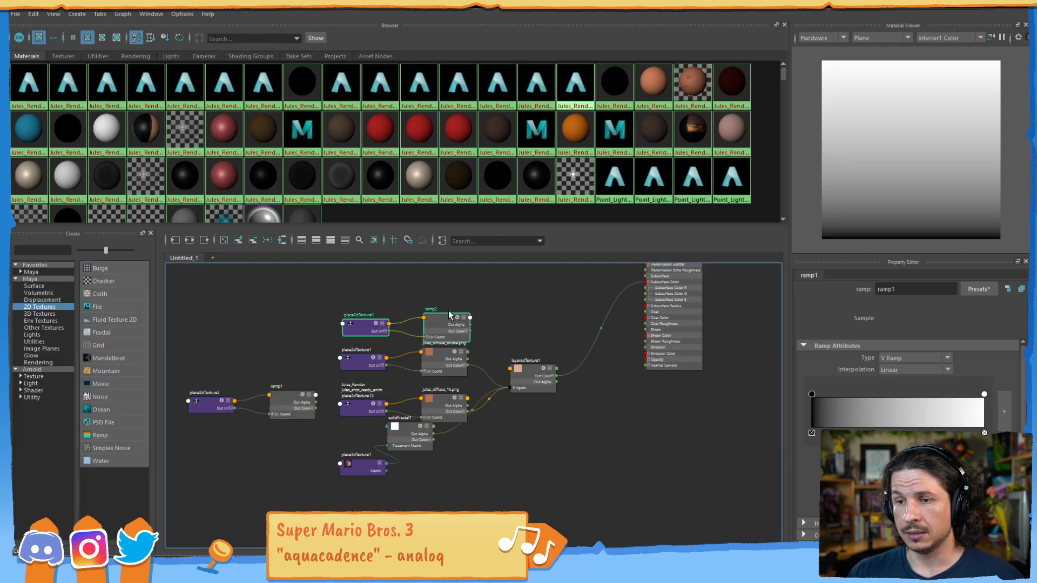
drag(203, 362, 519, 290)
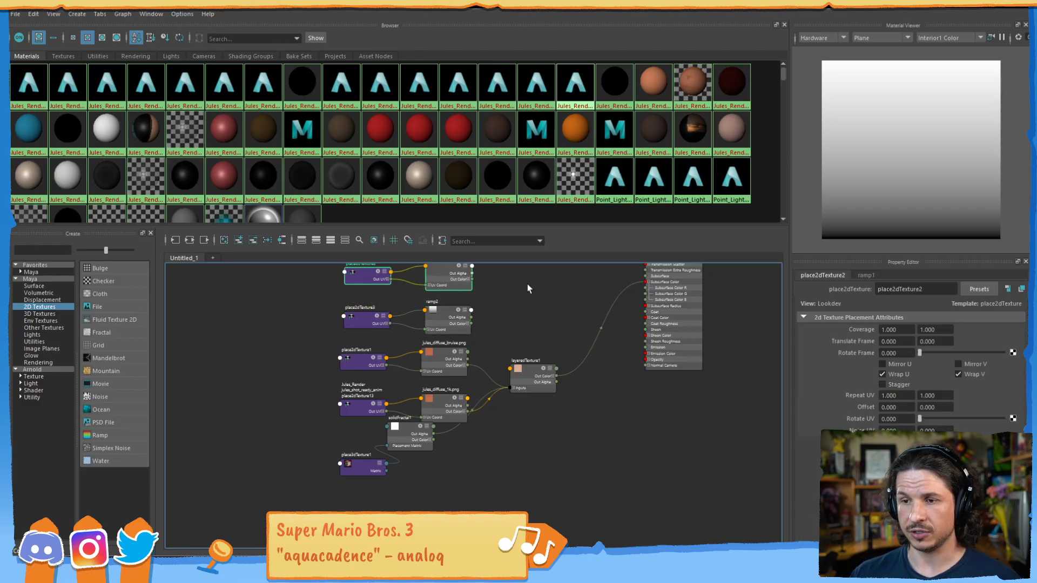
- Rename the upper ramp as bruiseLeft and the lower ramp as bruiseRight
alt+middle_drag(538, 291, 520, 403)
scroll(565, 398, up, 2)
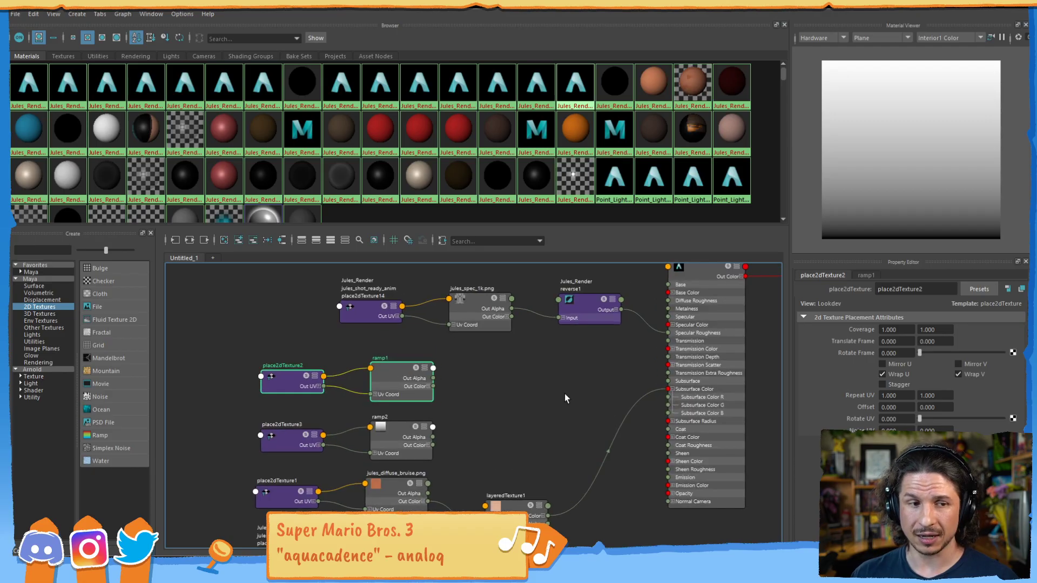
click(390, 371)
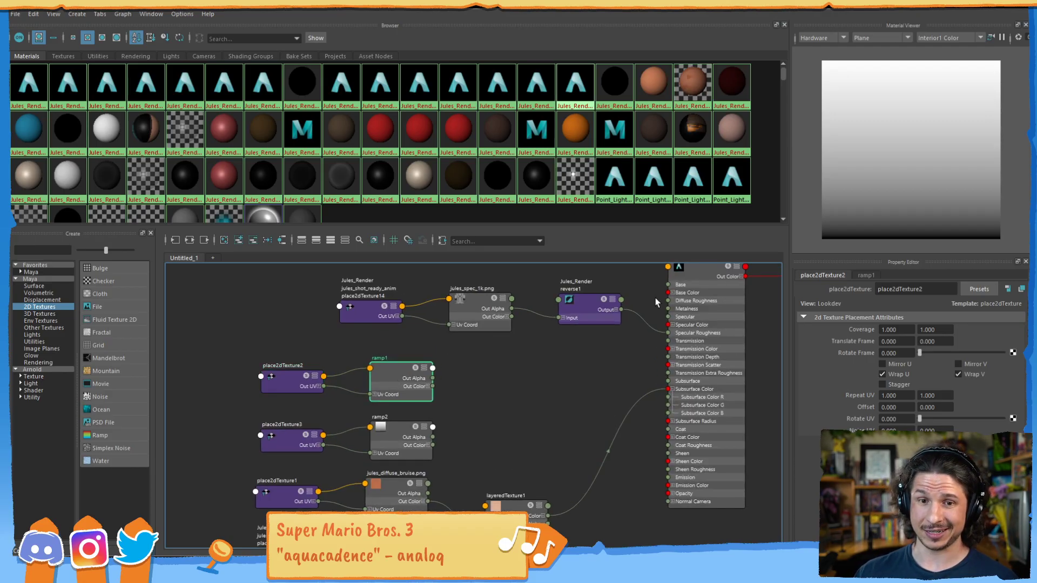
click(906, 290)
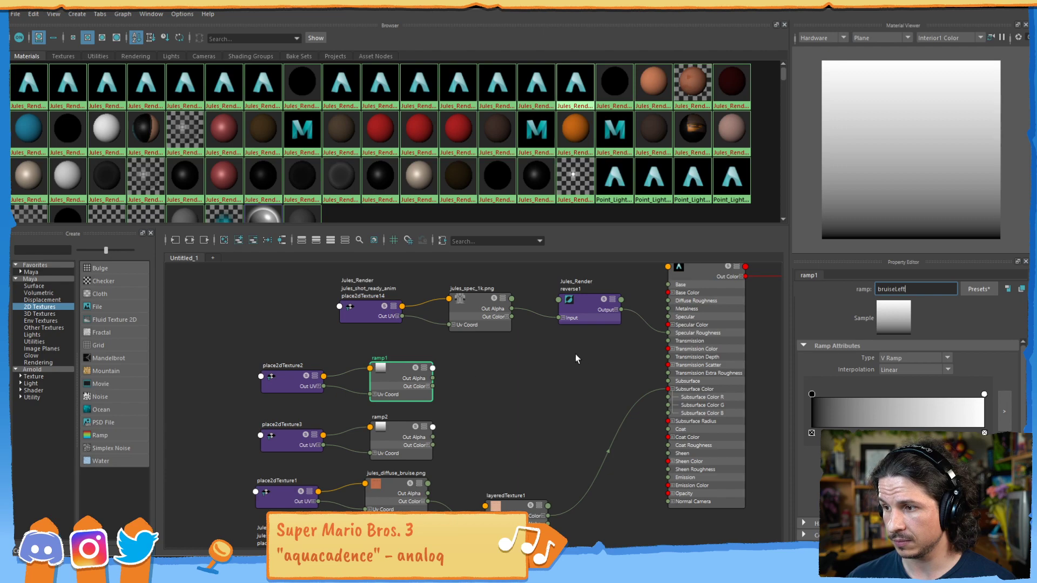
click(404, 433)
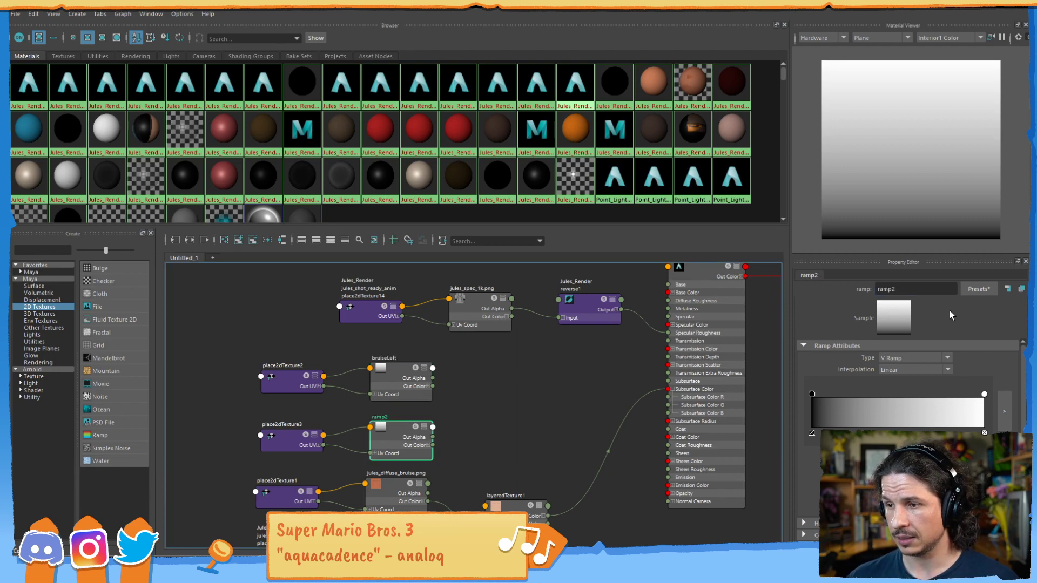
click(904, 289)
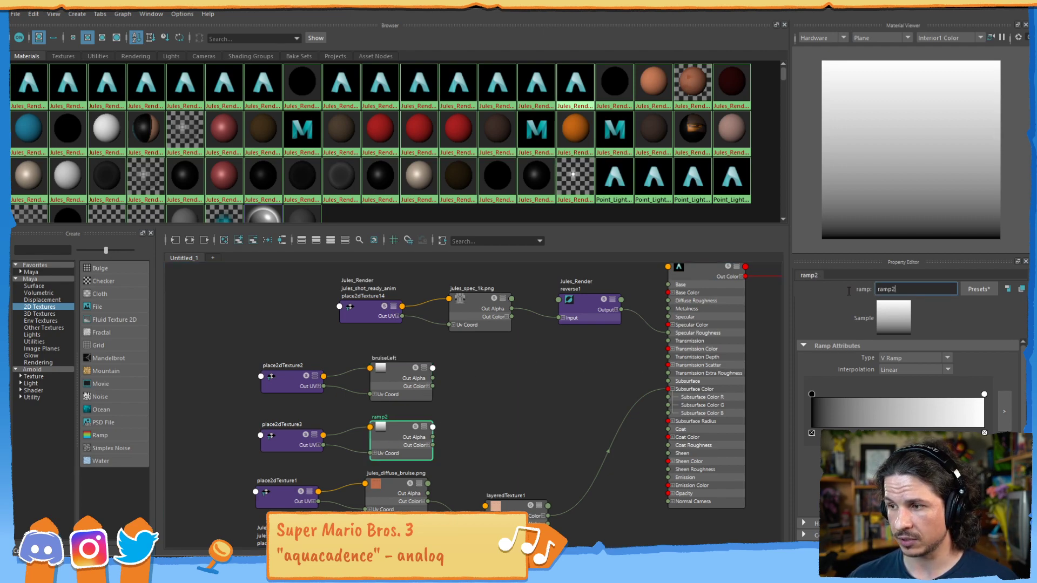
text(bru)
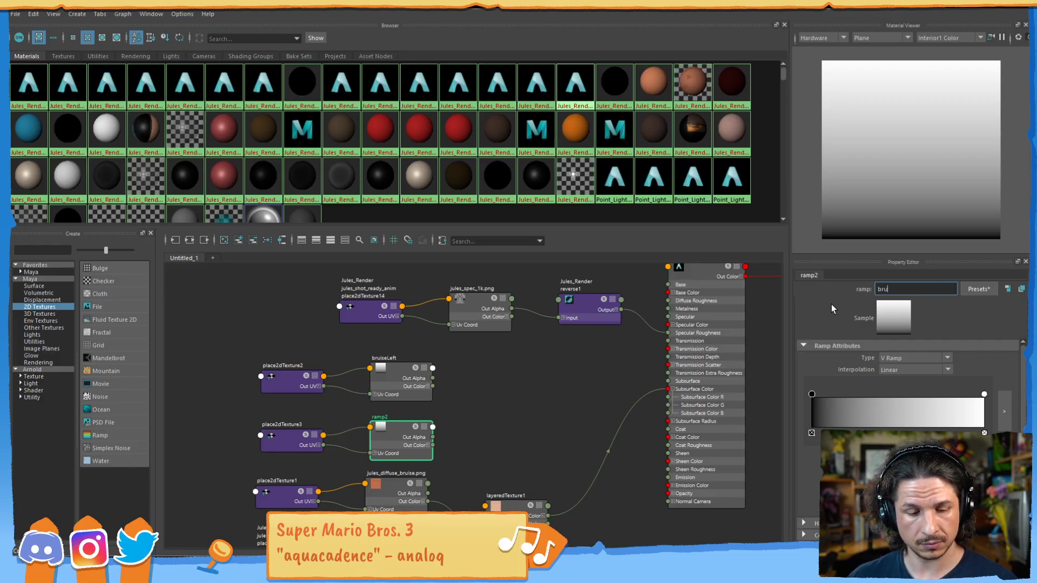
text(iseRight)
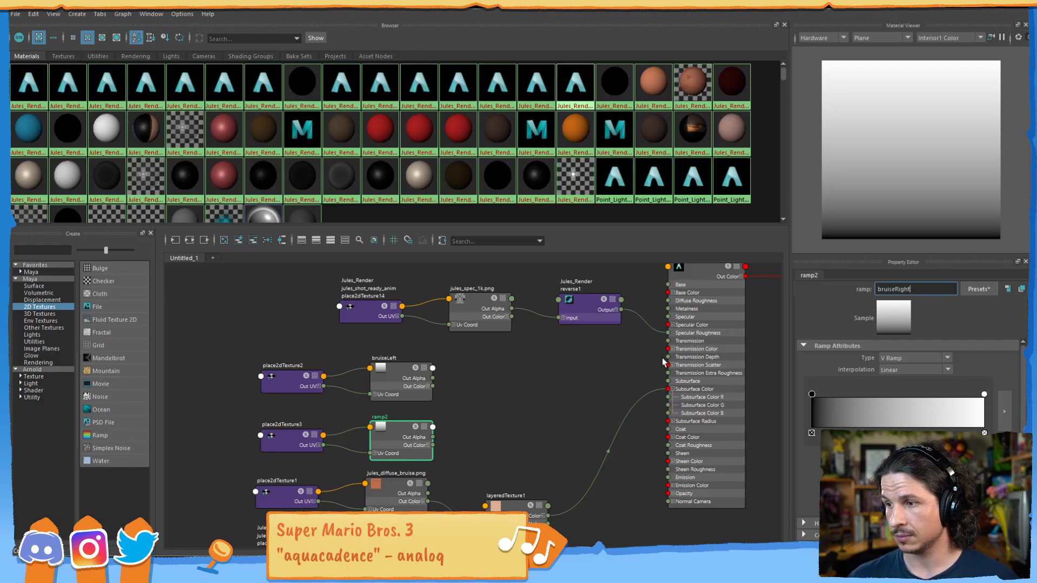
key(Return)
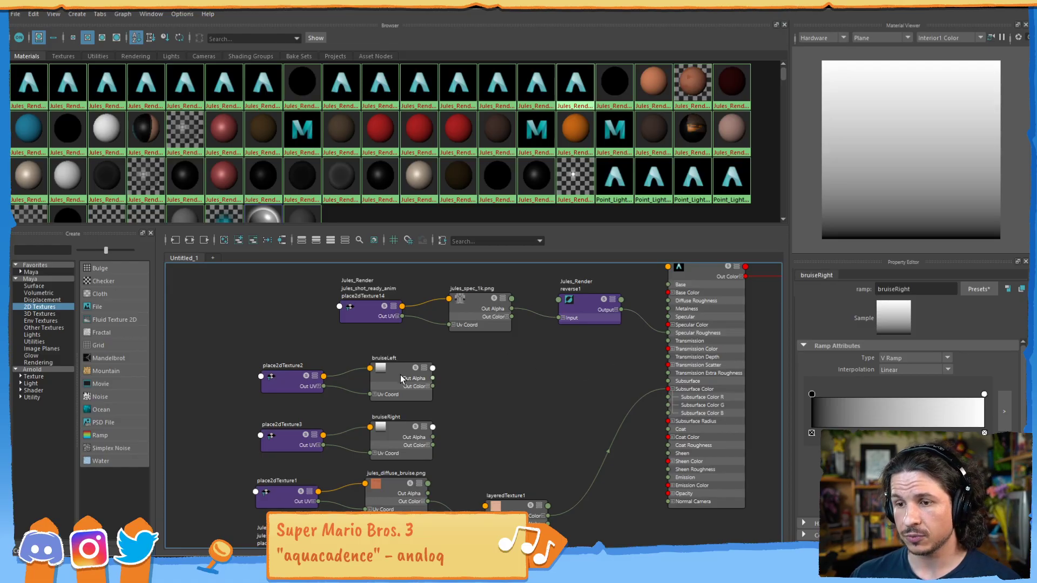
- Connect the bruiseLeft ramp's Out Alpha to the Alpha of layeredTexture1's first layer
alt+middle_drag(510, 421, 562, 360)
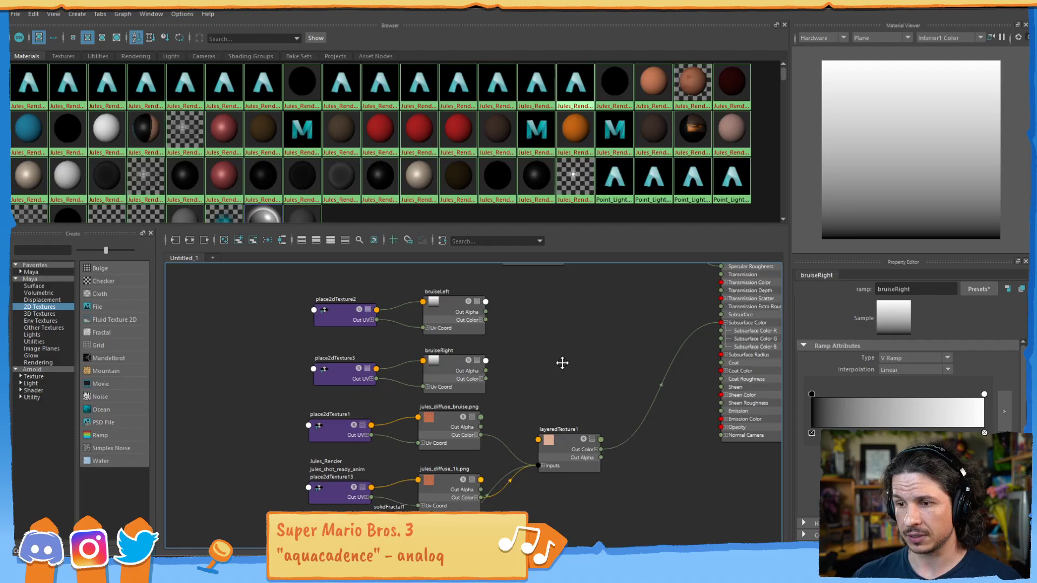
click(563, 447)
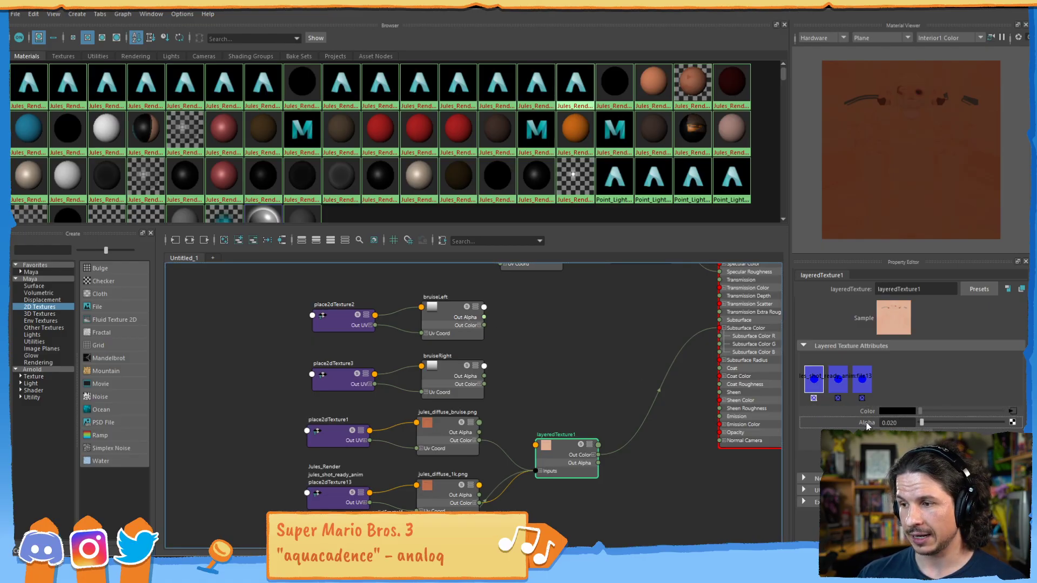
middle_drag(863, 422, 864, 420)
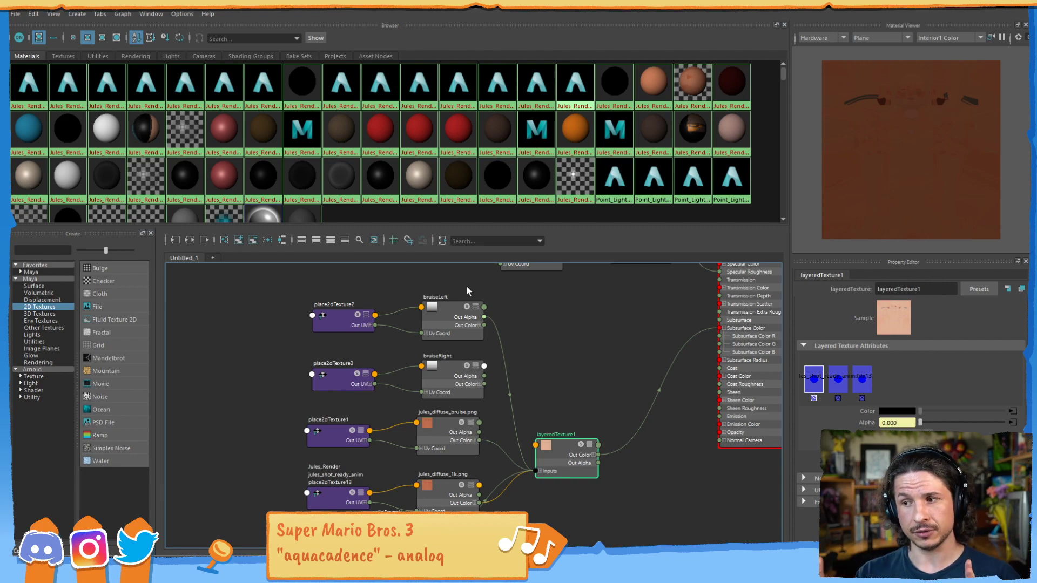
- Try to replace bruiseLeft's Out Alpha connection with Out Color R on the Alpha of layeredTexture1's first layer
click(502, 392)
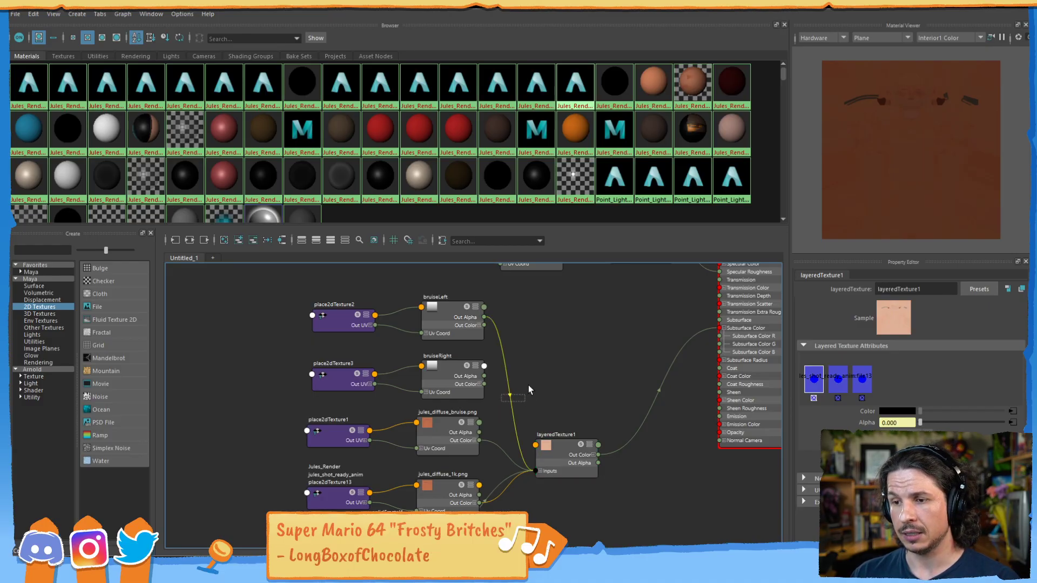
key(Delete)
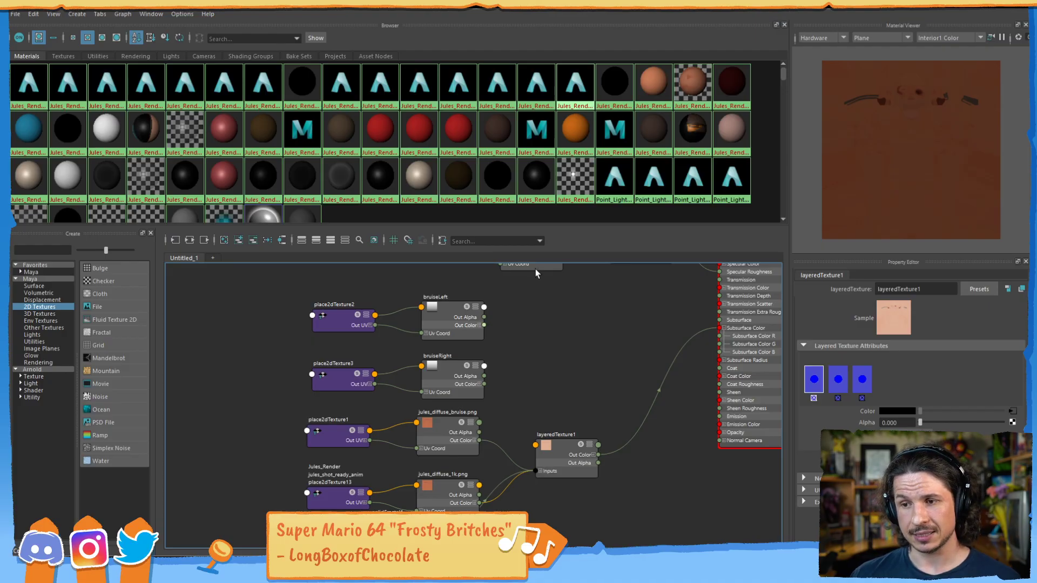
click(475, 307)
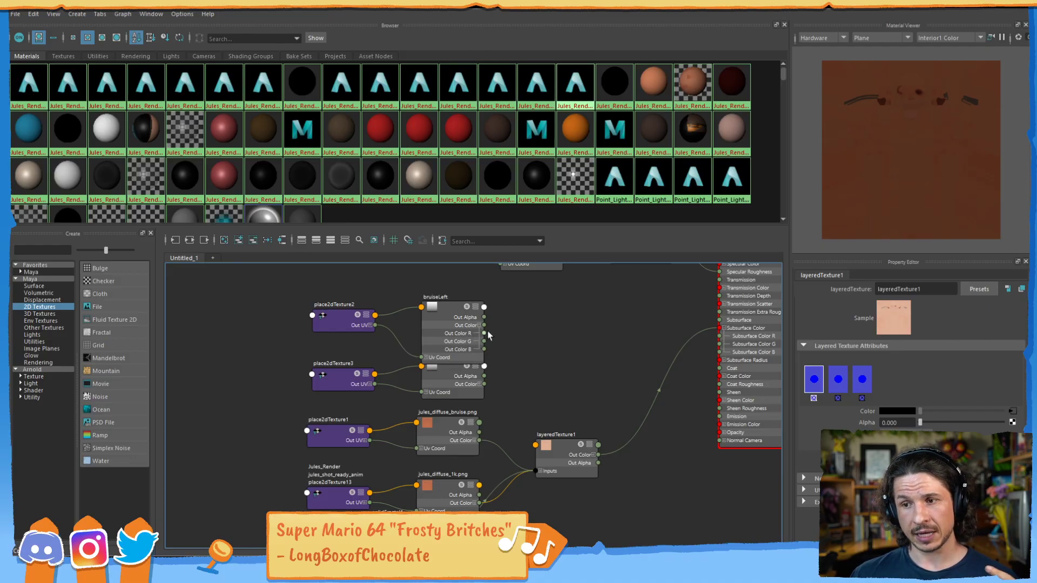
mouse_move(485, 338)
mouse_down()
mouse_move(527, 446)
mouse_move(695, 403)
mouse_move(501, 335)
mouse_up()
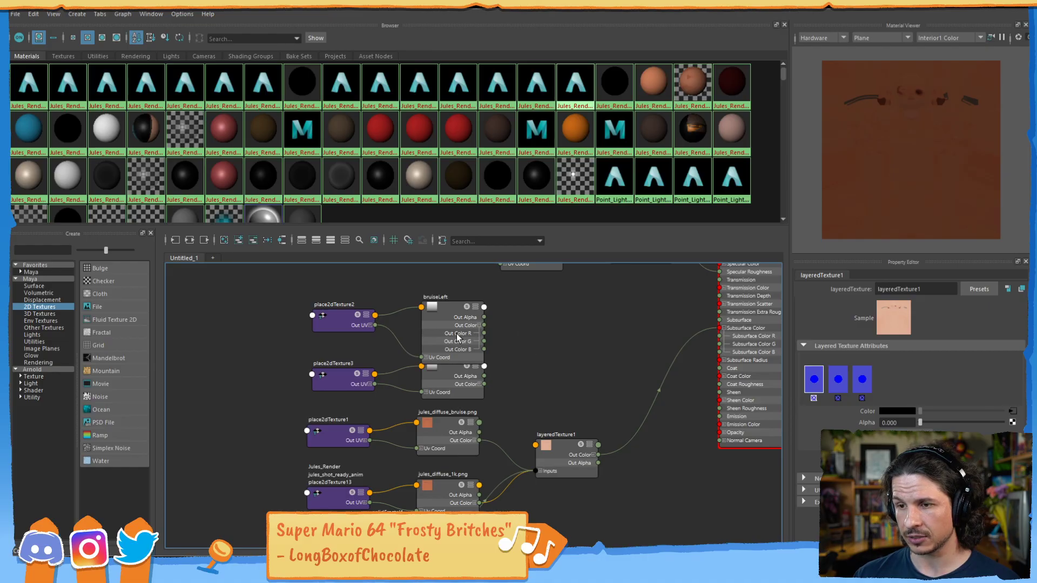
click(867, 421)
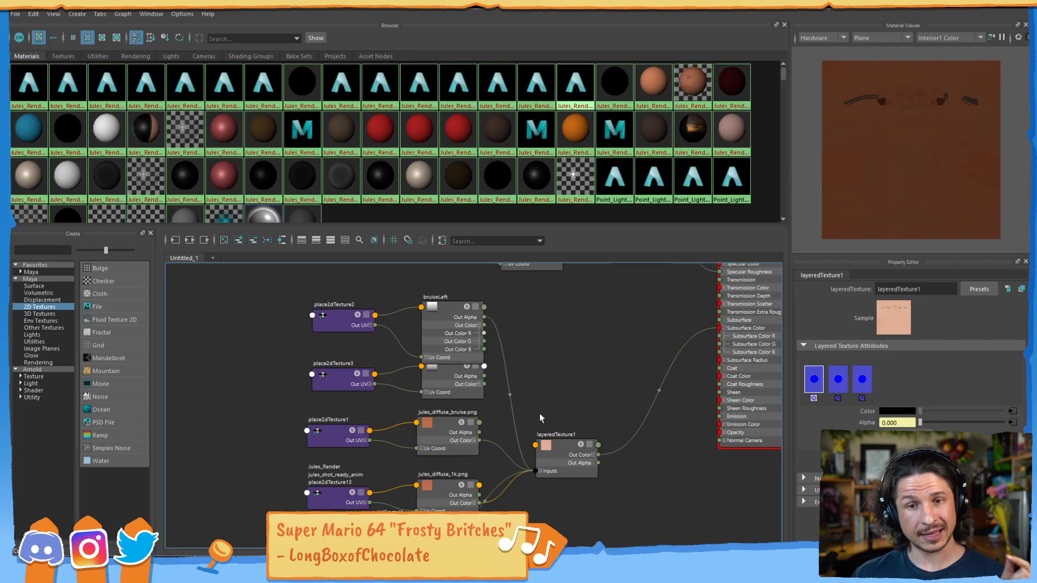
drag(455, 312, 468, 295)
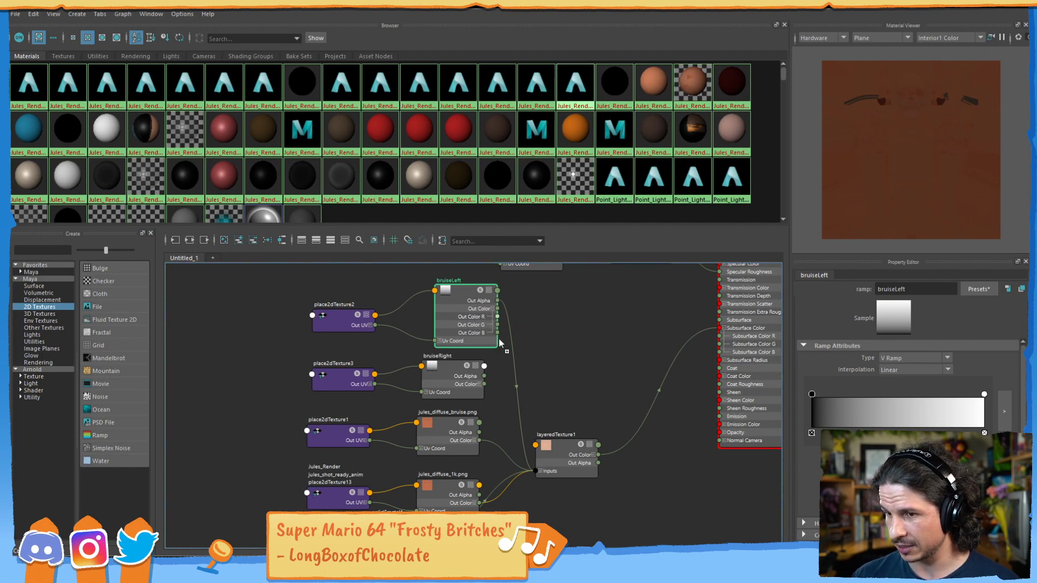
drag(470, 318, 474, 320)
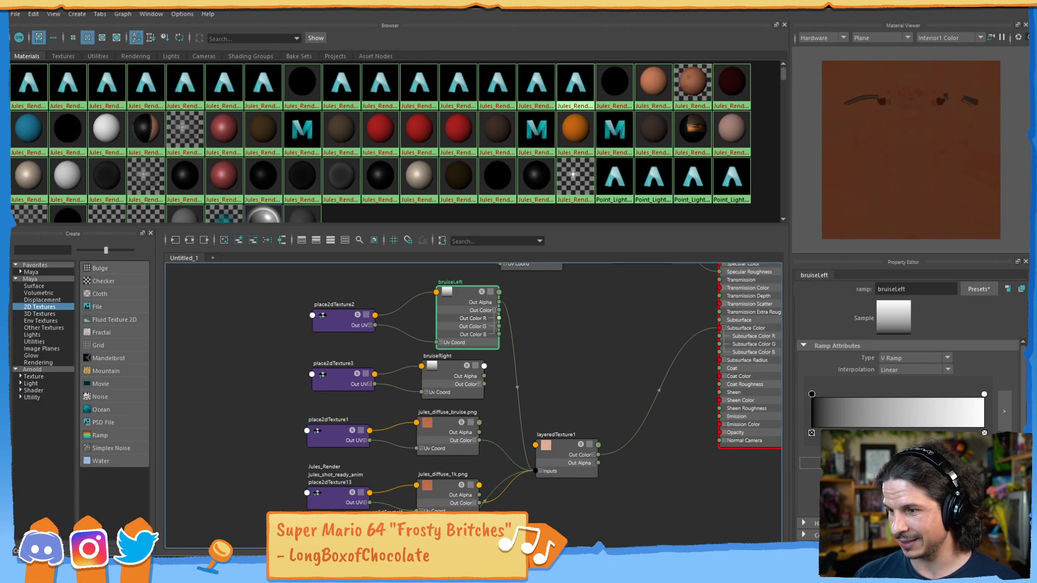
- Remove the bruiseLeft Out Alpha connection and connect its Out Color R to the Alpha of layeredTexture1's Inputs[1]
click(562, 449)
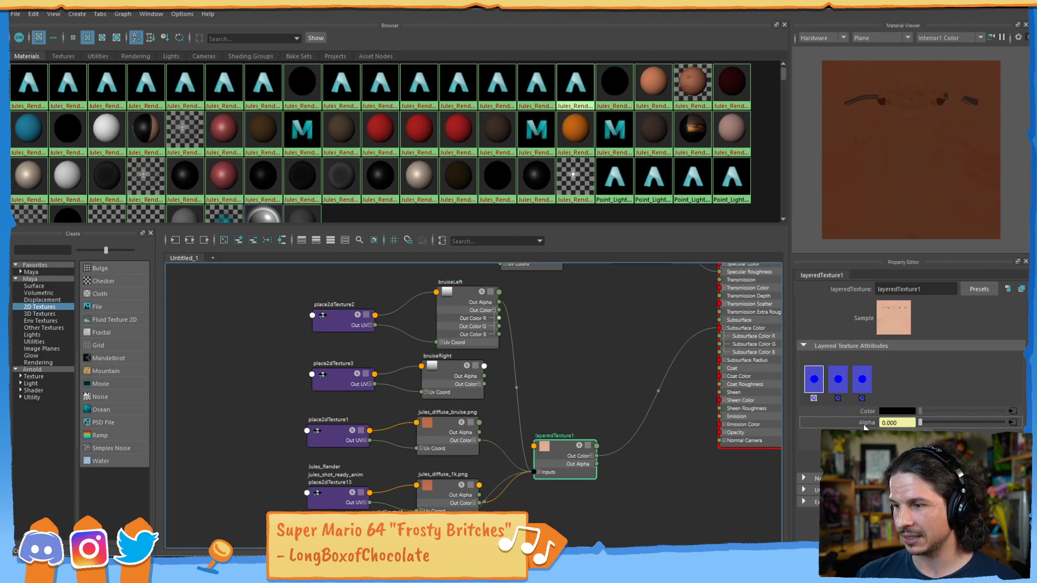
click(535, 374)
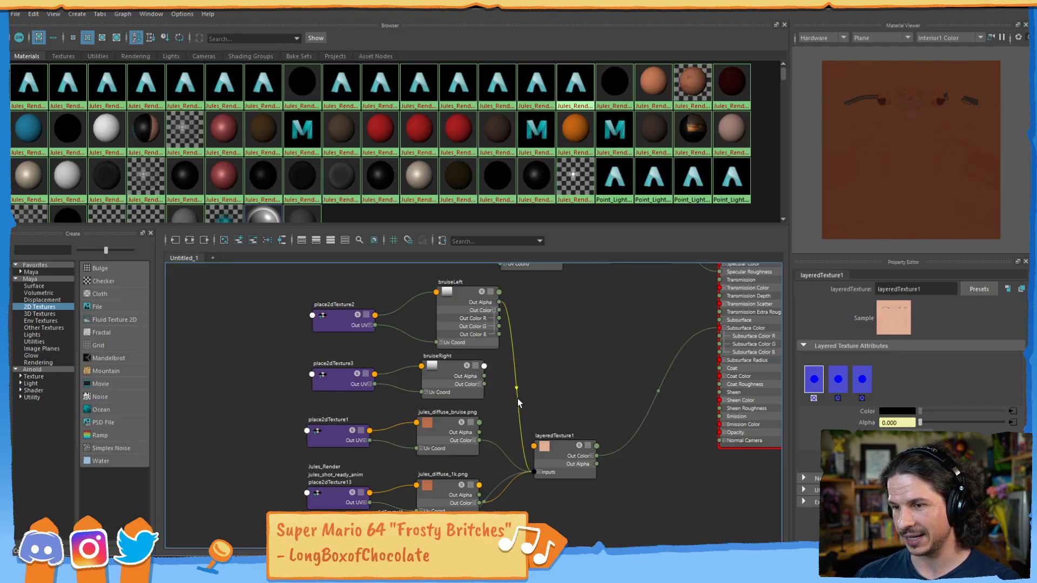
key(Delete)
drag(559, 445, 568, 376)
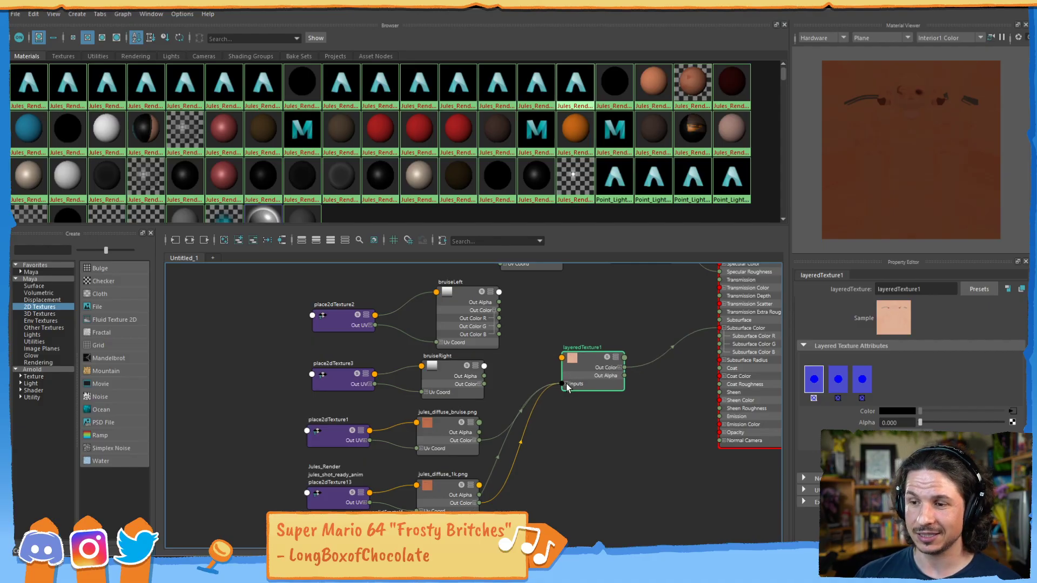
click(567, 384)
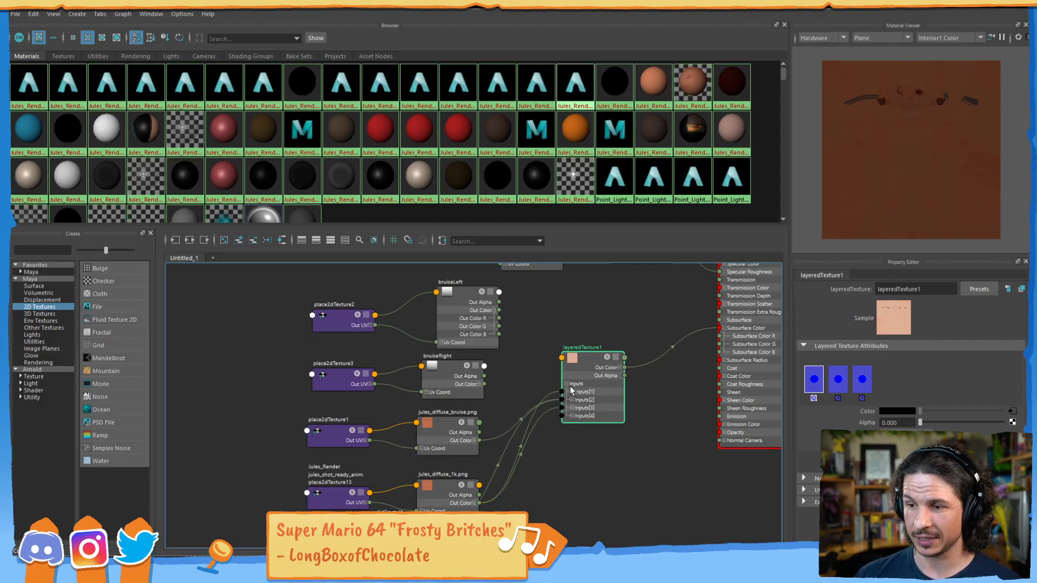
click(571, 391)
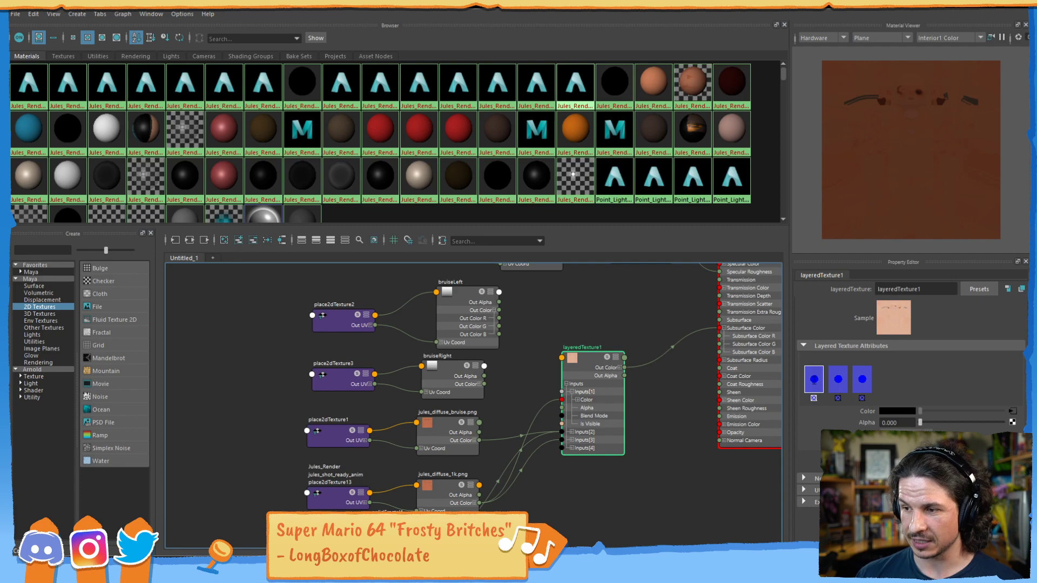
drag(453, 484, 433, 477)
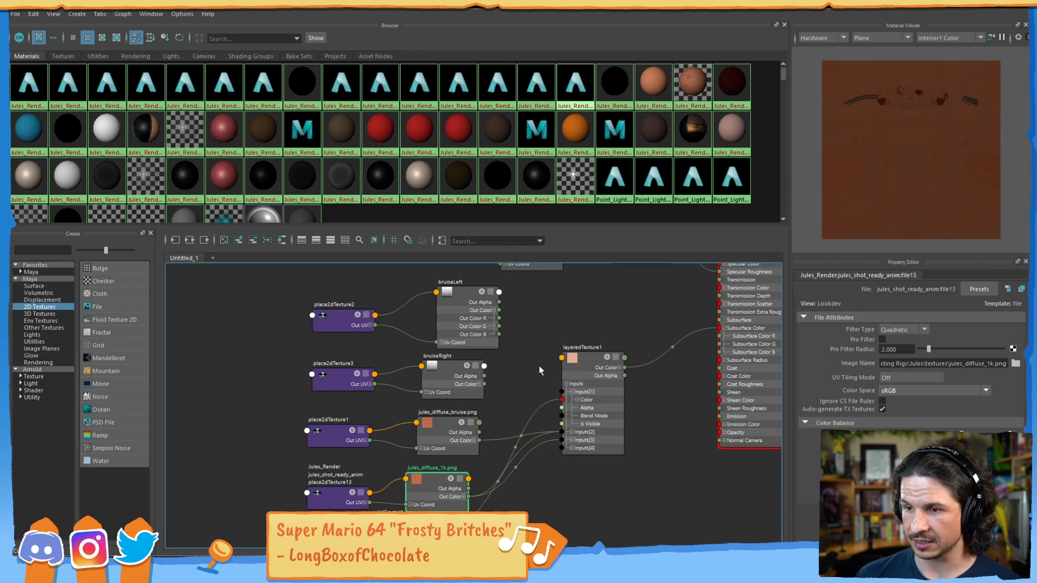
drag(500, 319, 561, 414)
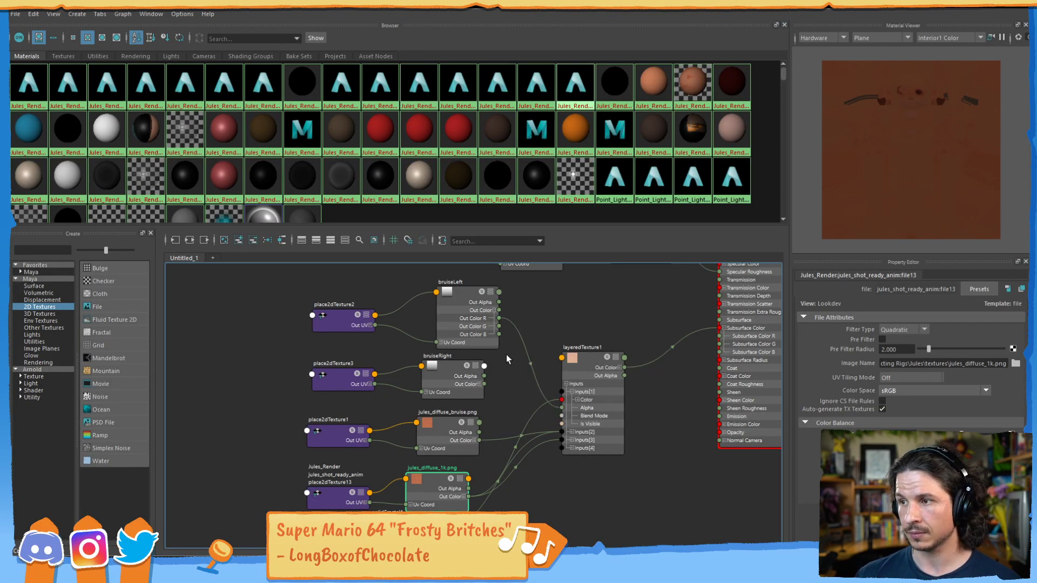
- Set the bruiseLeft ramp's Type to U Ramp and bring its black and white stops together at about 0.483
click(499, 305)
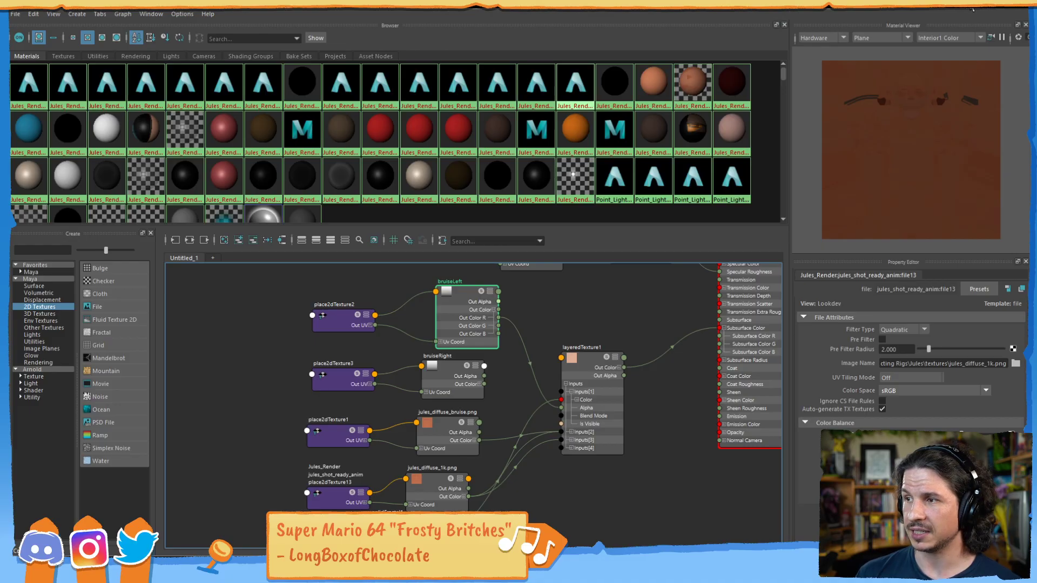
click(972, 6)
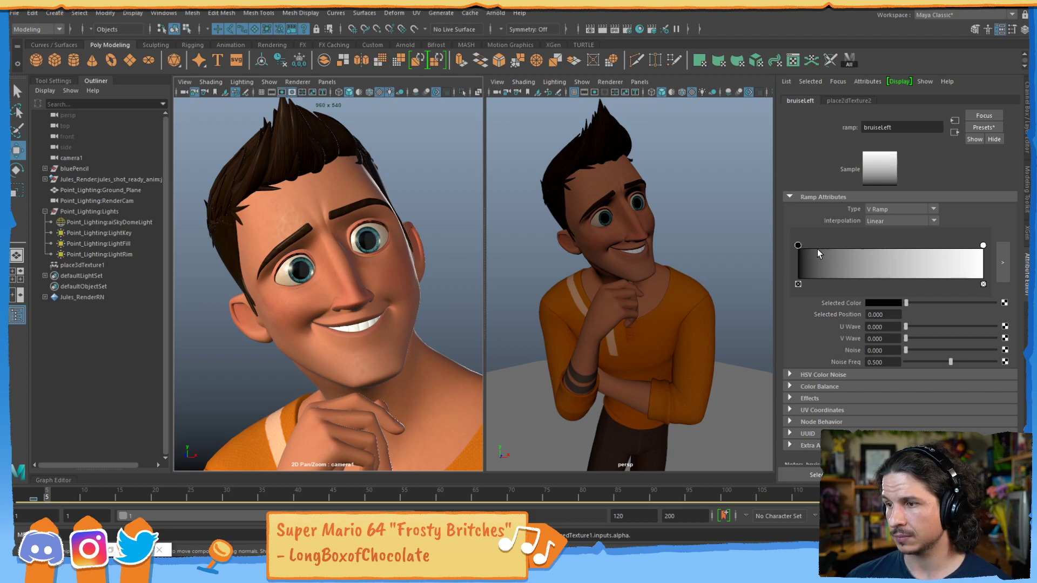
drag(798, 245, 951, 248)
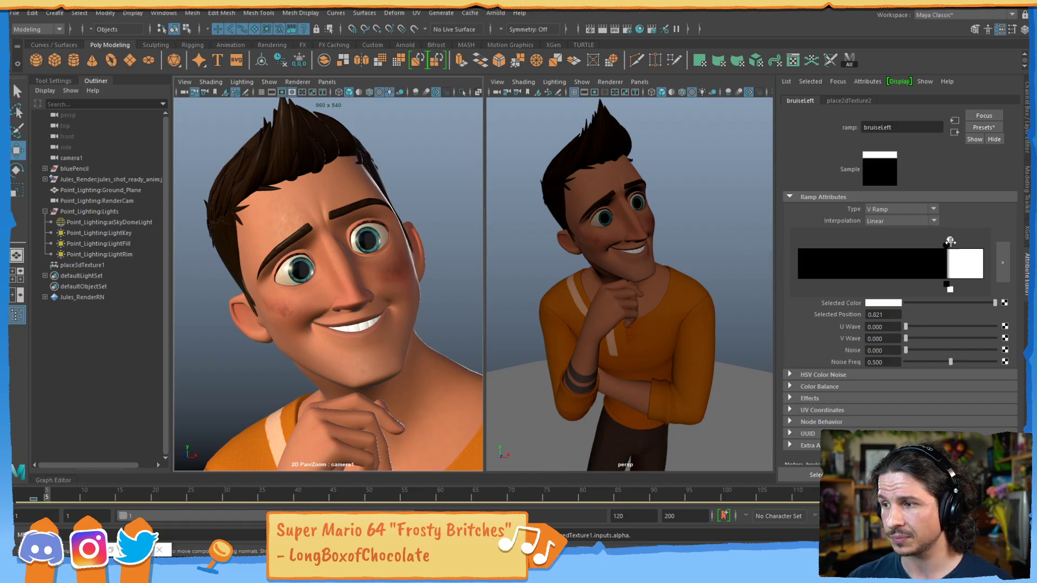
click(918, 209)
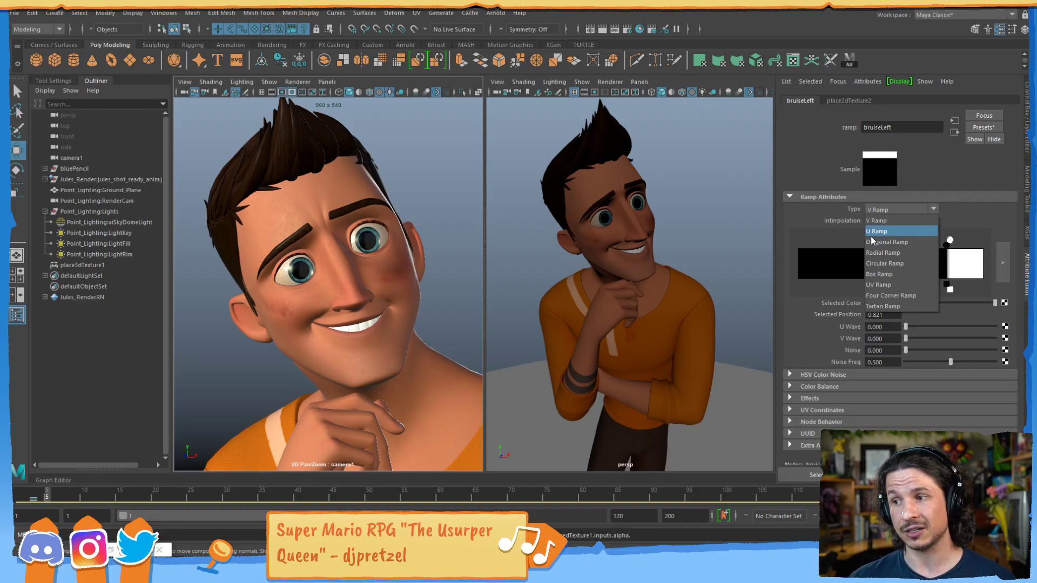
click(885, 232)
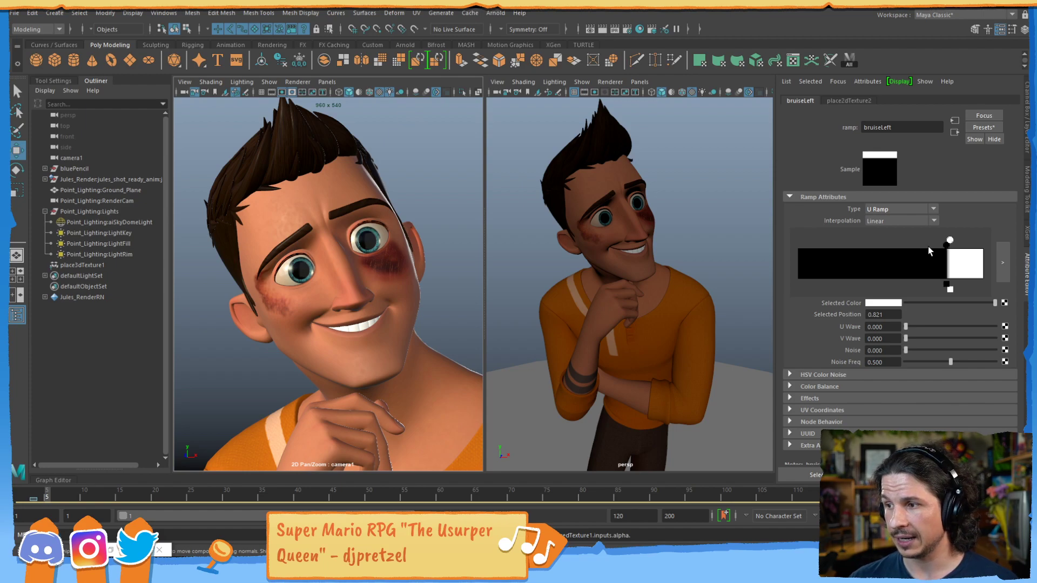
click(879, 250)
mouse_move(886, 252)
mouse_down()
mouse_move(914, 249)
mouse_move(887, 241)
mouse_up()
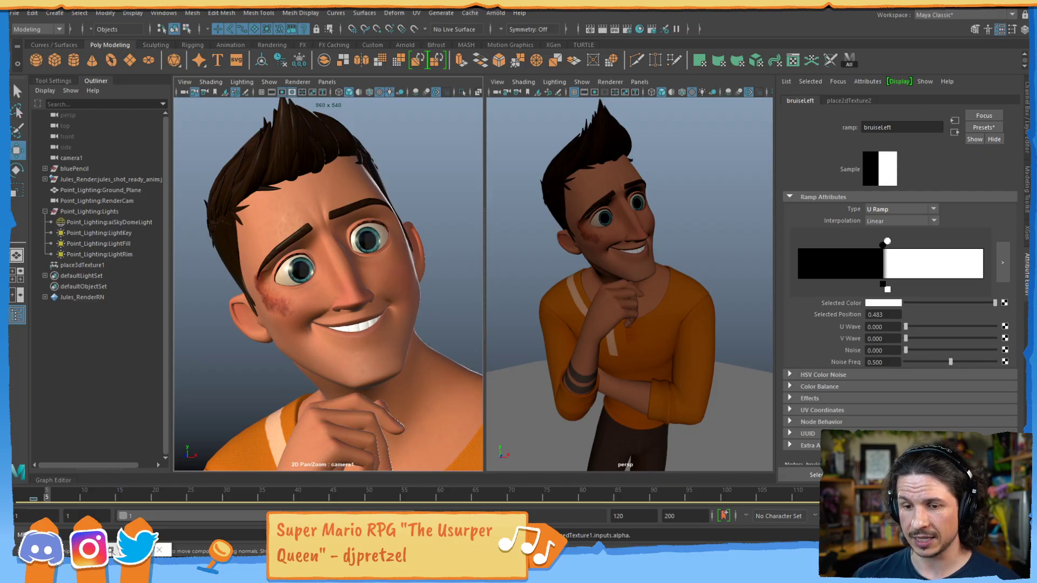
- Set the bruiseRight ramp to U Ramp with a sharp white-to-black edge near the middle, opposite to bruiseLeft
click(114, 549)
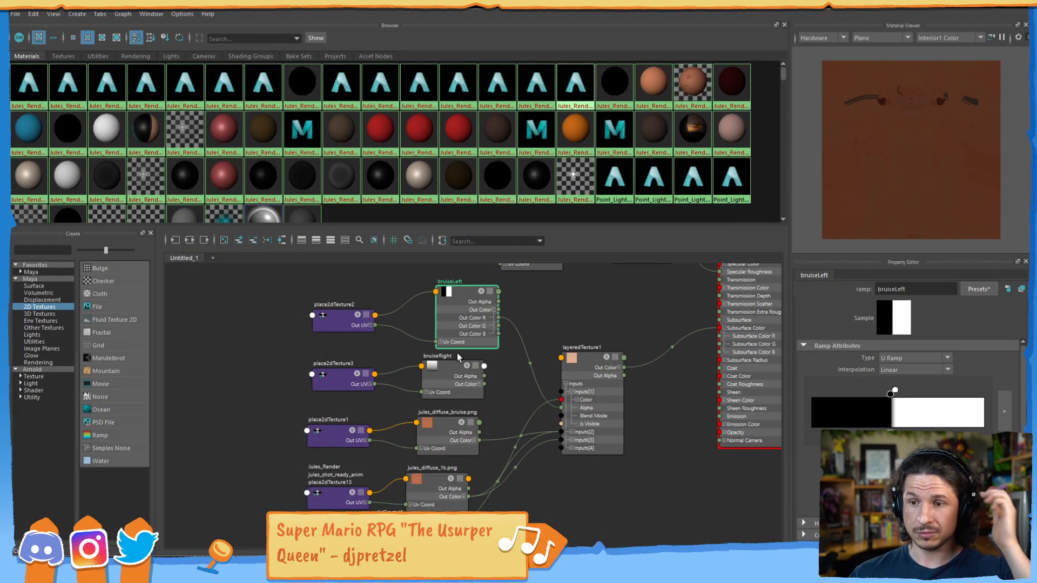
click(448, 365)
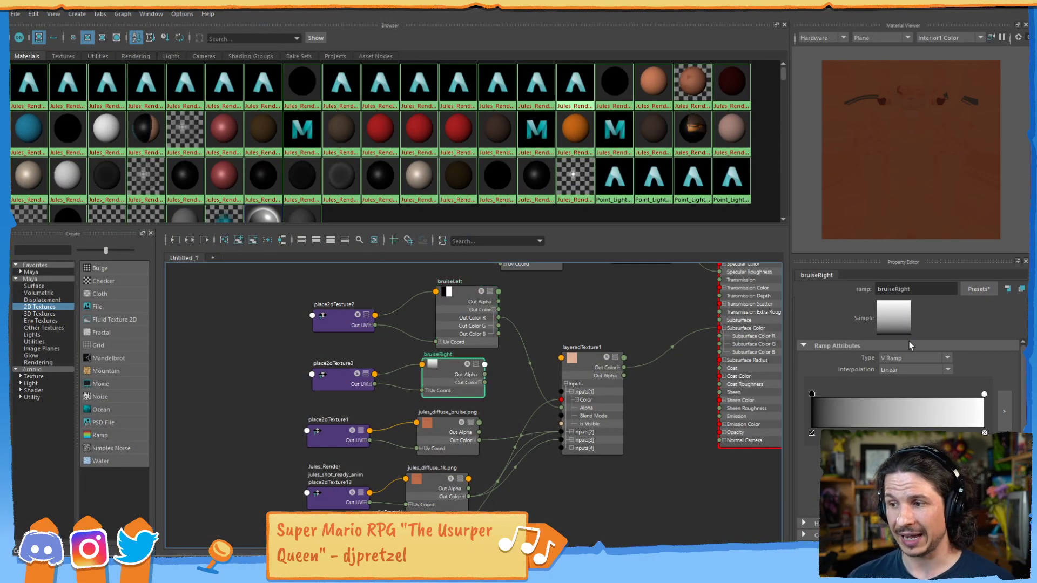
click(909, 358)
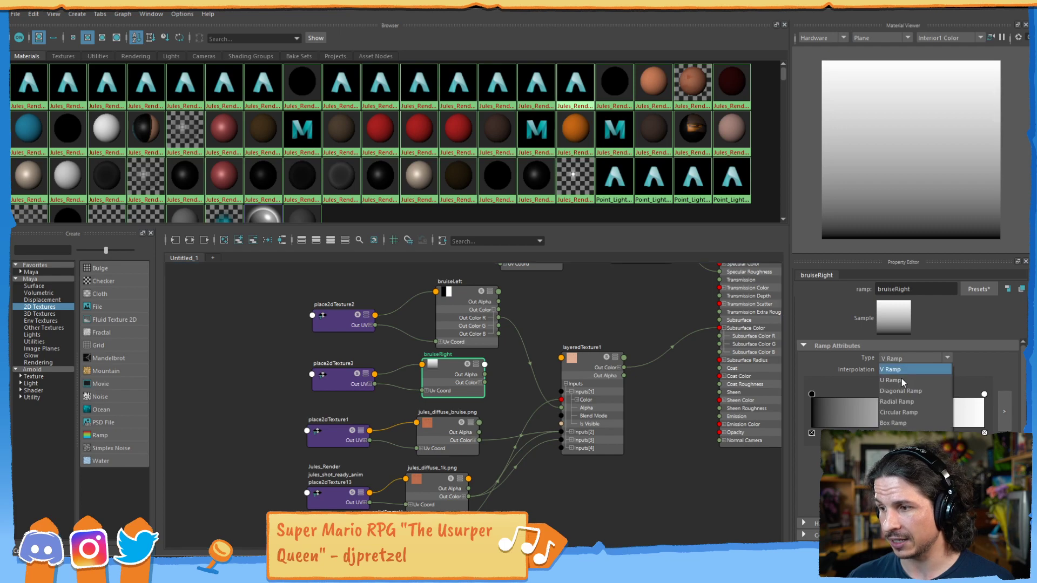
click(903, 379)
drag(812, 393, 901, 394)
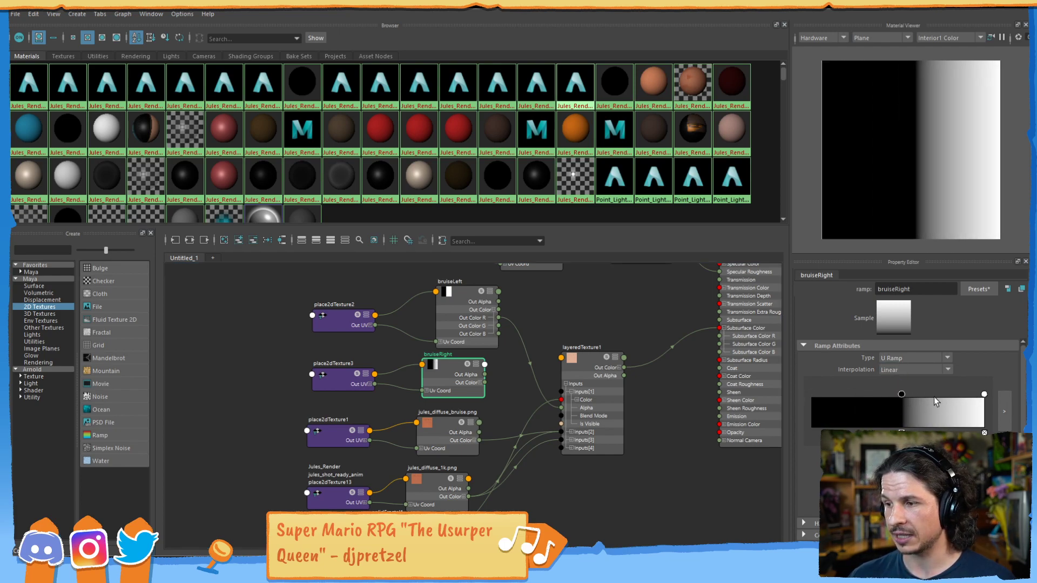
drag(984, 395, 898, 394)
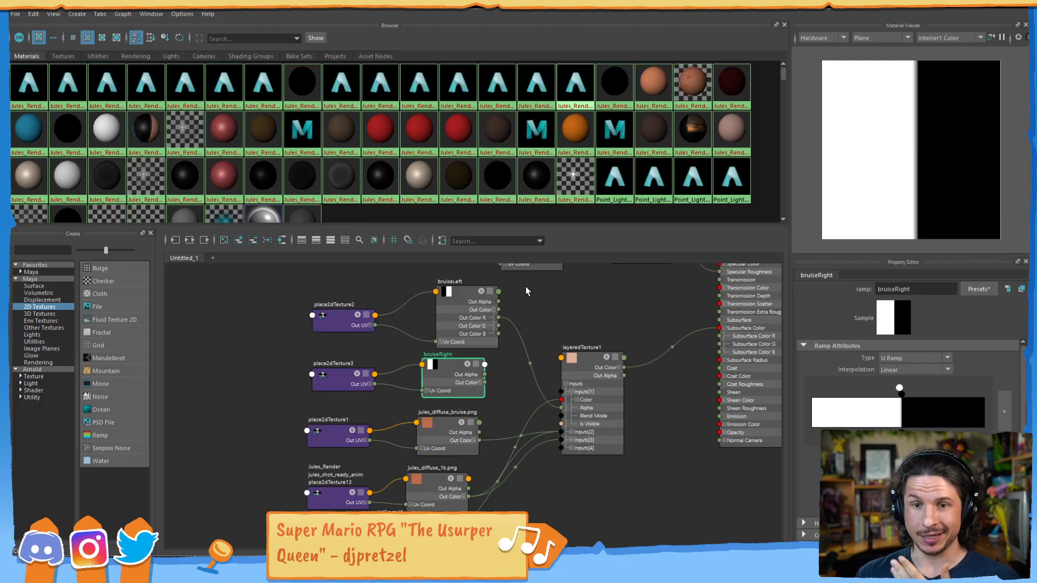
- Create a second Layered Texture above layeredTexture1 and give it the bruiseLeft and bruiseRight ramps as its only layers
click(44, 327)
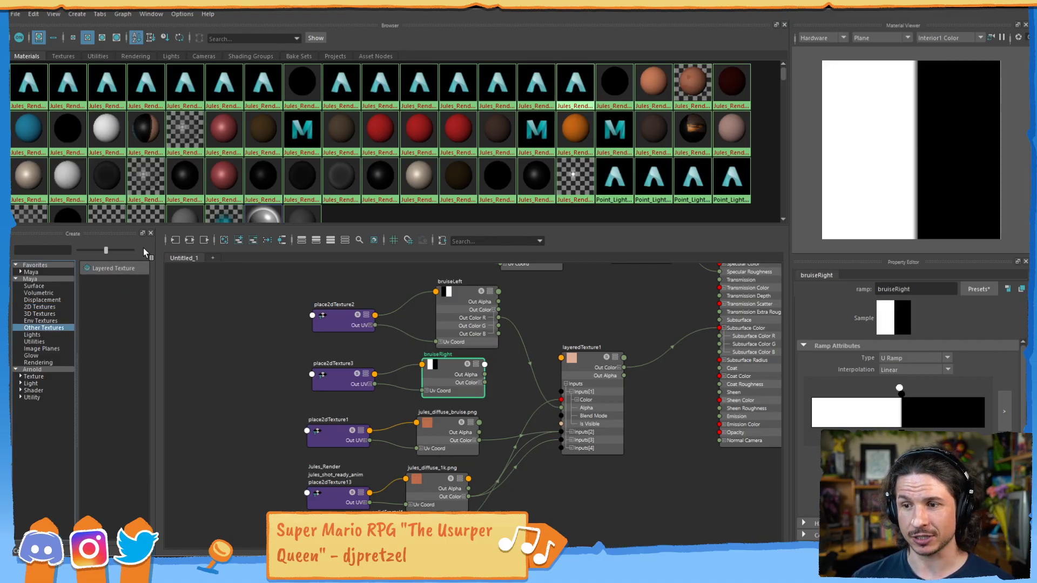
click(113, 268)
drag(379, 361, 564, 314)
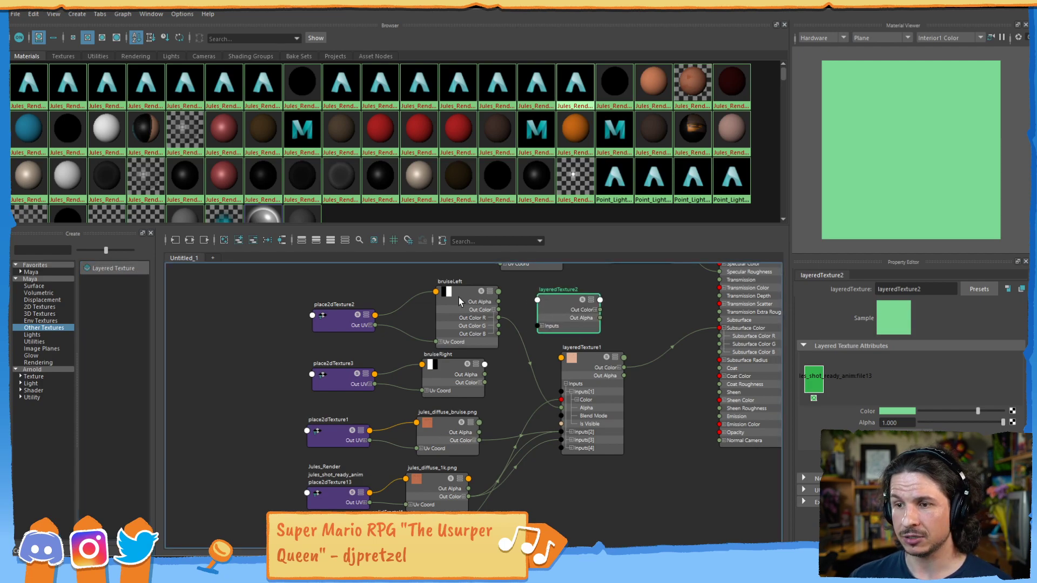
middle_drag(468, 290, 845, 388)
middle_drag(446, 358, 879, 381)
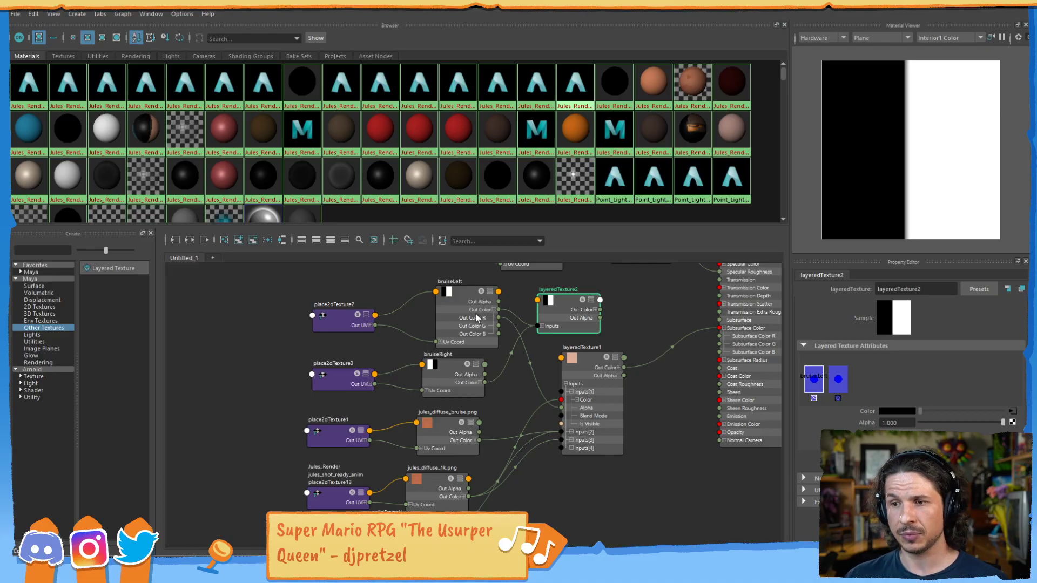
- Try lowering the Alpha of layeredTexture2's first layer and return it to 1.000
click(465, 290)
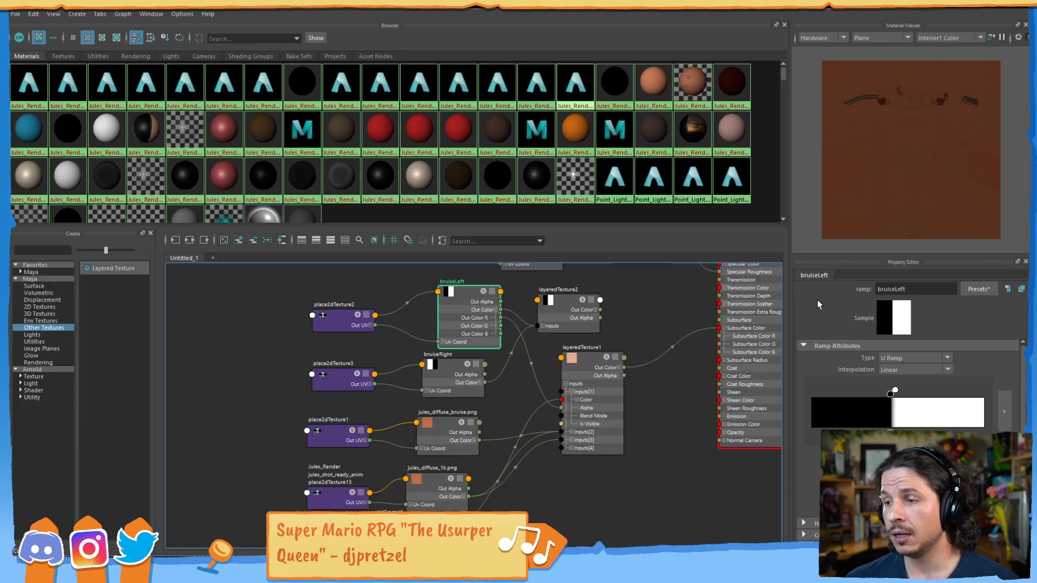
click(568, 301)
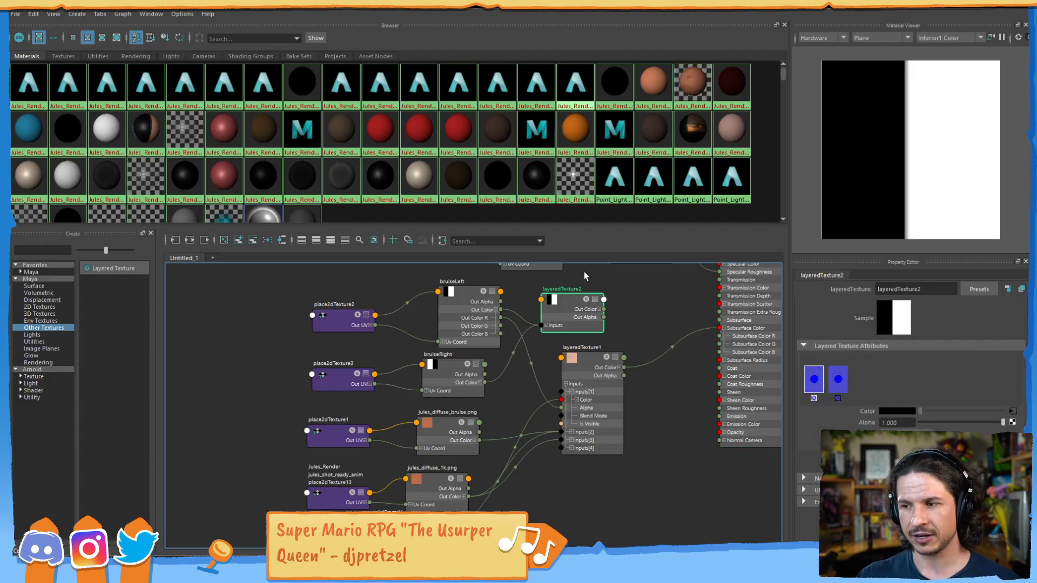
drag(969, 423, 918, 423)
click(1002, 423)
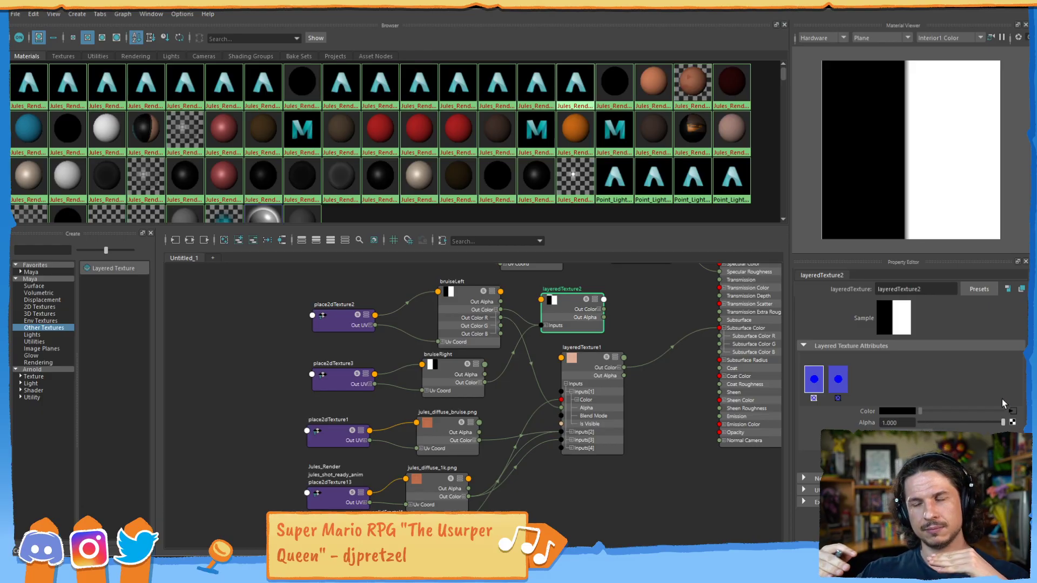
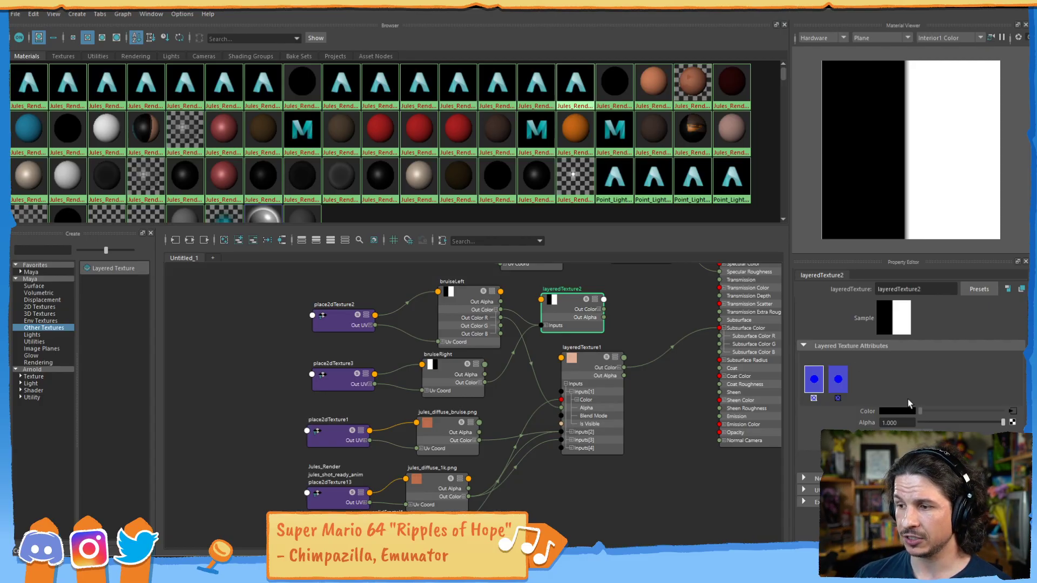
- Add a third layer to layeredTexture2 and set its Color to white
click(889, 363)
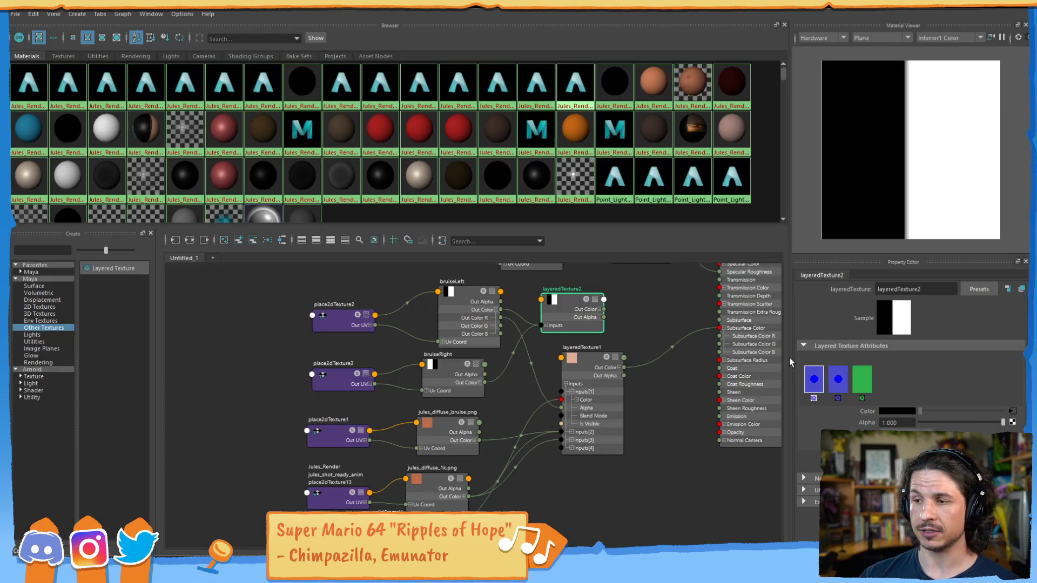
click(863, 382)
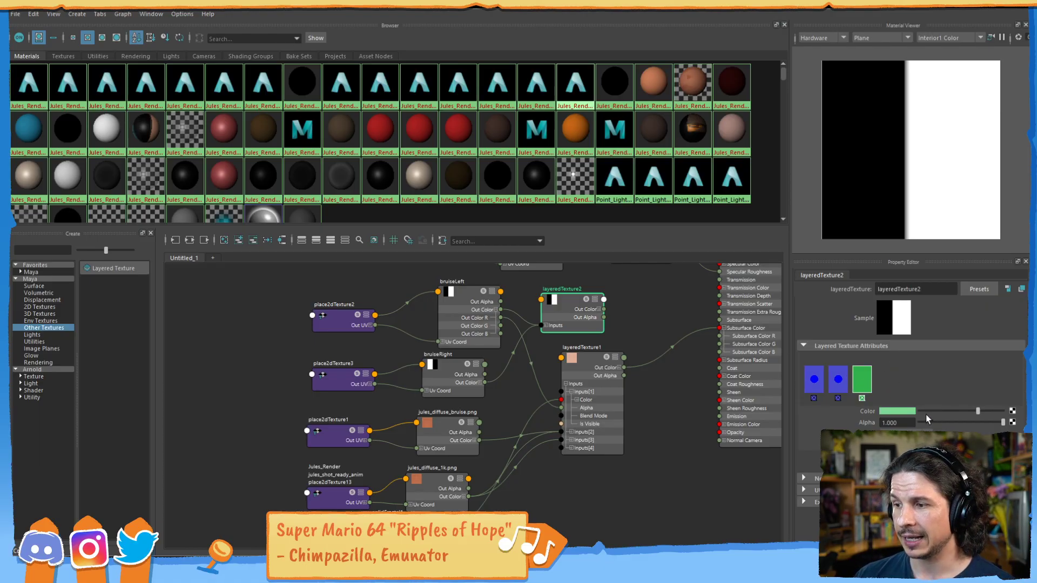
drag(938, 411, 921, 412)
drag(994, 409, 1005, 410)
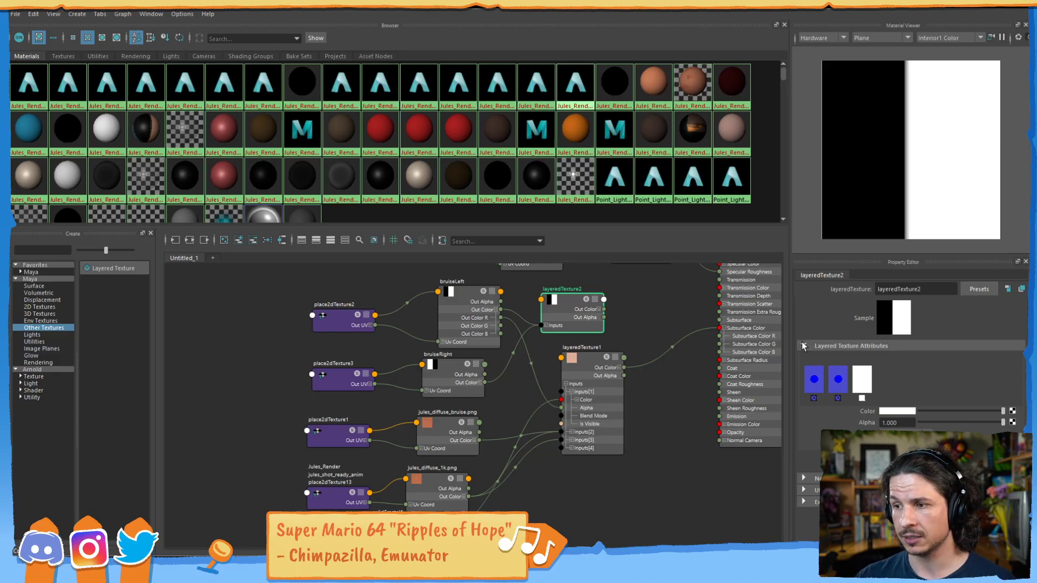
- Set the Alpha of the two ramp layers in layeredTexture2 to 0.000
drag(977, 420, 885, 423)
click(814, 378)
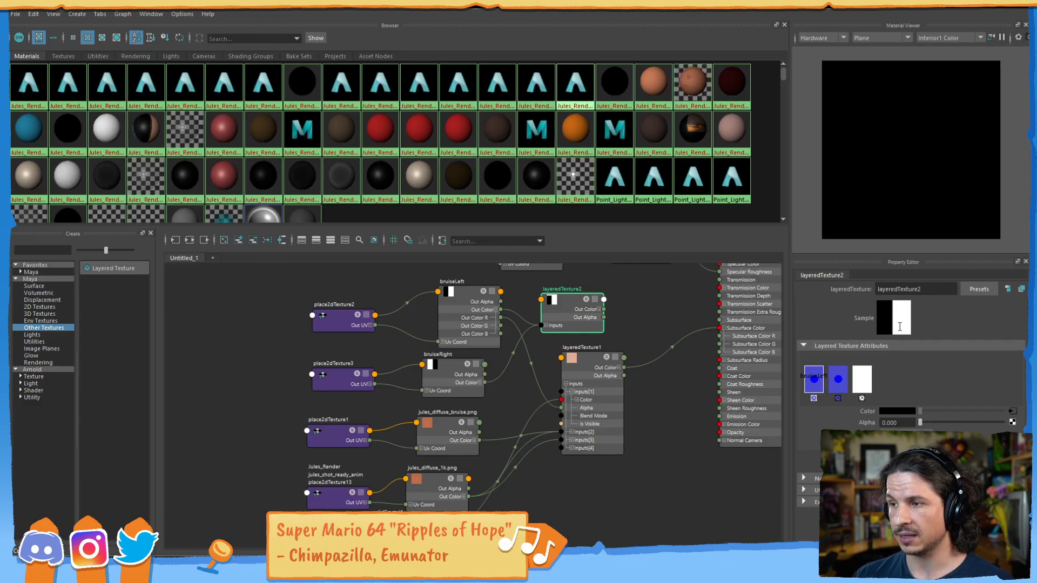
click(862, 379)
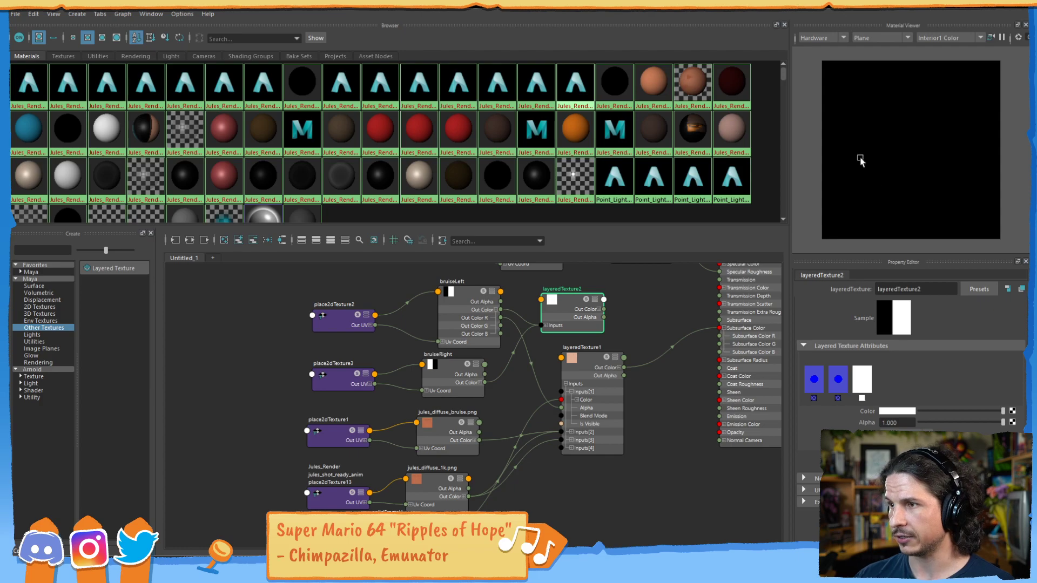
- Connect layeredTexture2's output to the Alpha of layeredTexture1's first layer
drag(763, 6, 642, 307)
drag(637, 356, 655, 412)
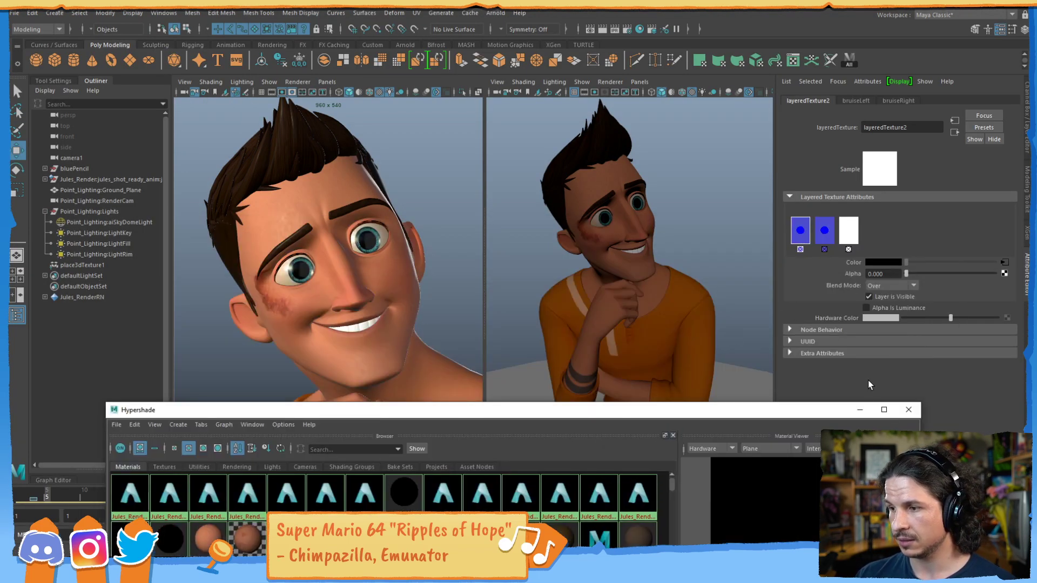
drag(824, 412, 824, 85)
click(884, 82)
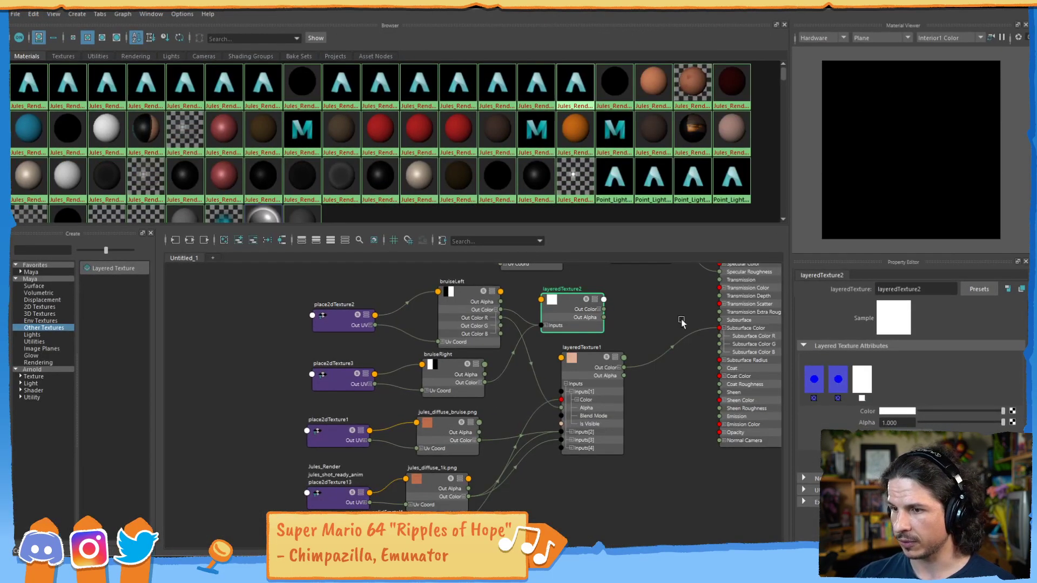
click(602, 309)
drag(588, 291, 563, 403)
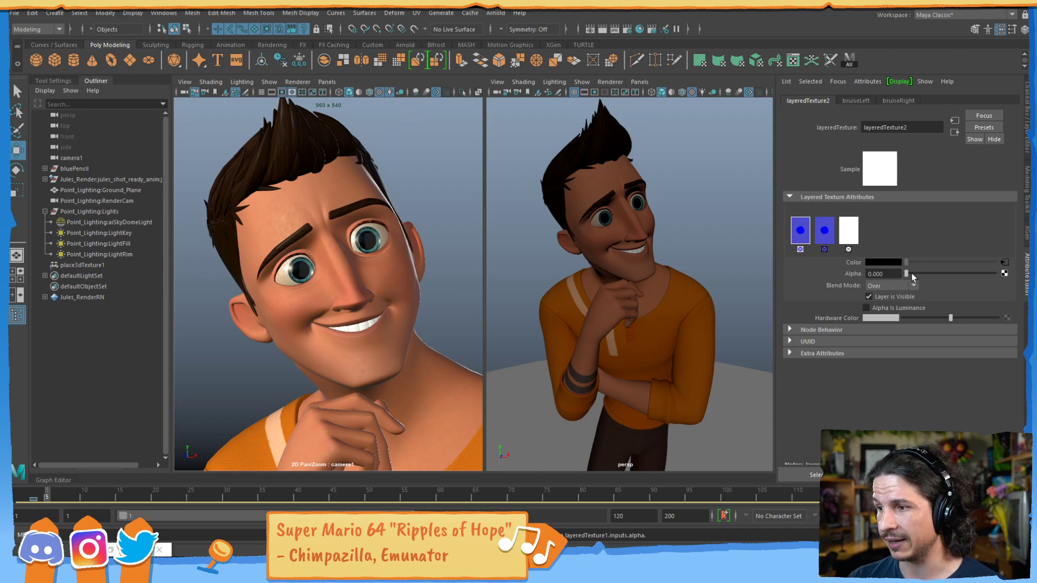
- Set the bruiseRight layer's Alpha to 1.000 and move its ramp's black-and-white edge to position 0.468
click(850, 239)
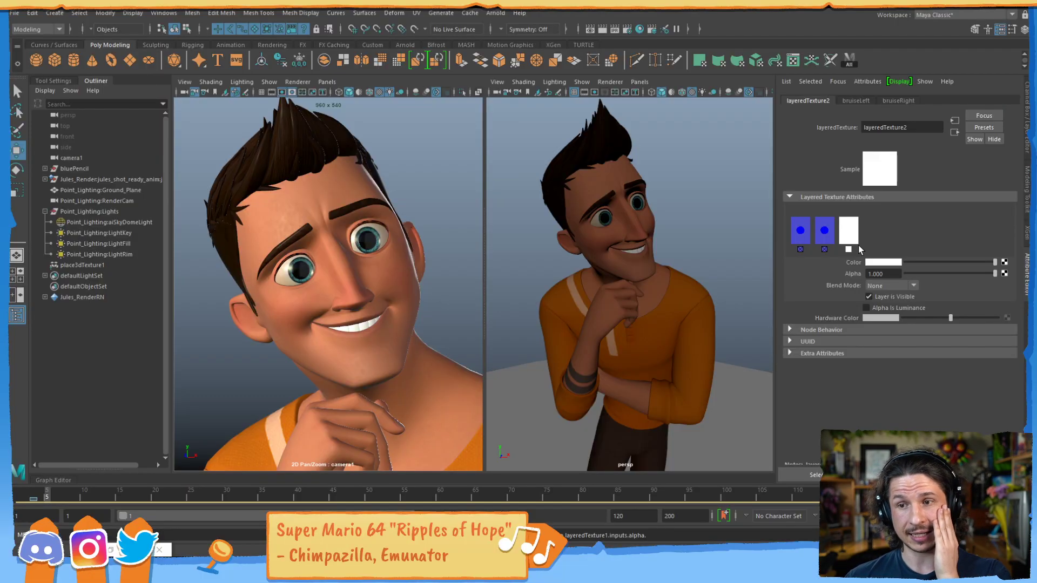
click(826, 237)
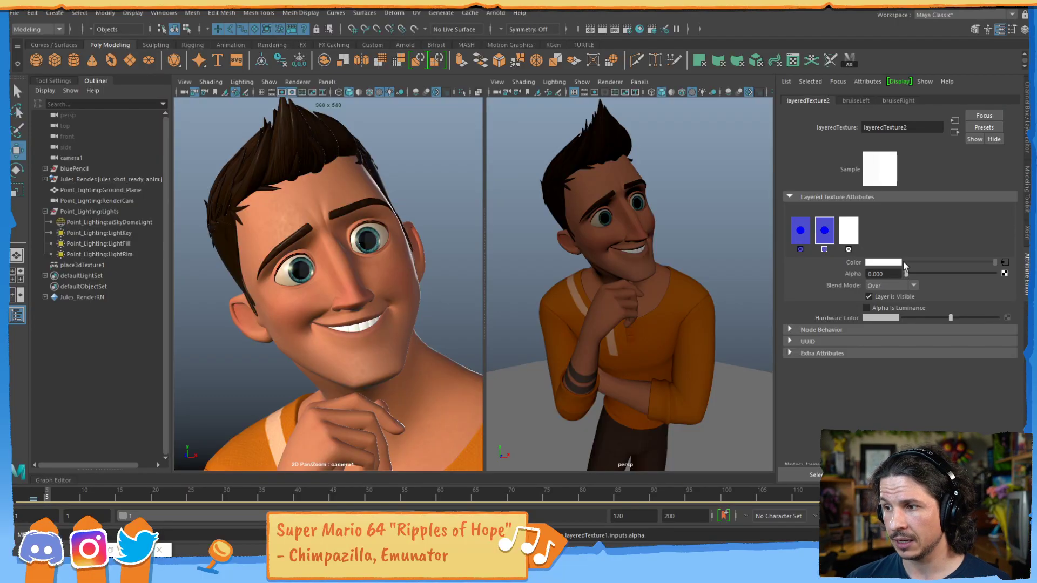
drag(928, 274, 1012, 277)
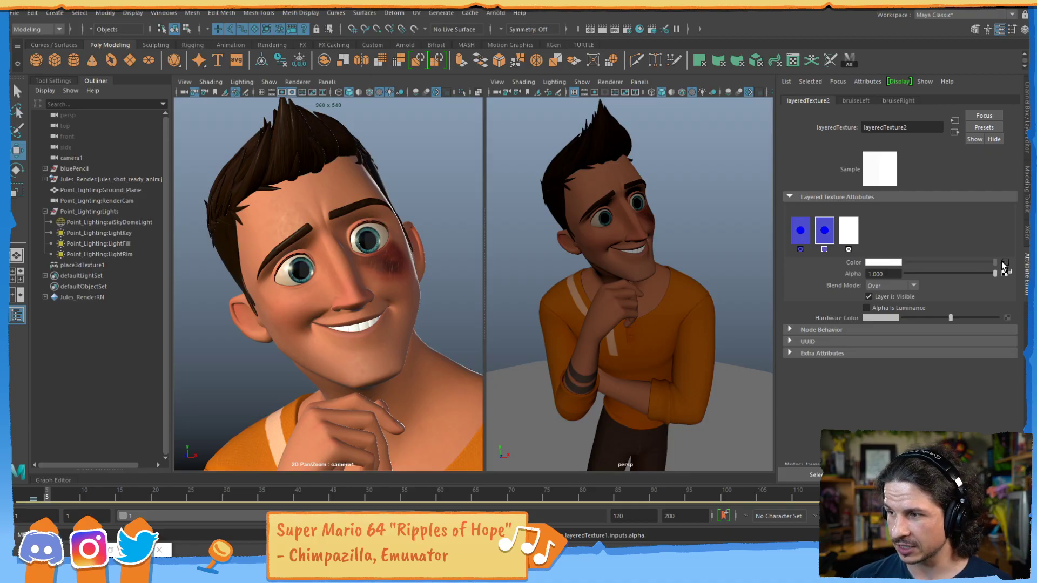
click(1004, 262)
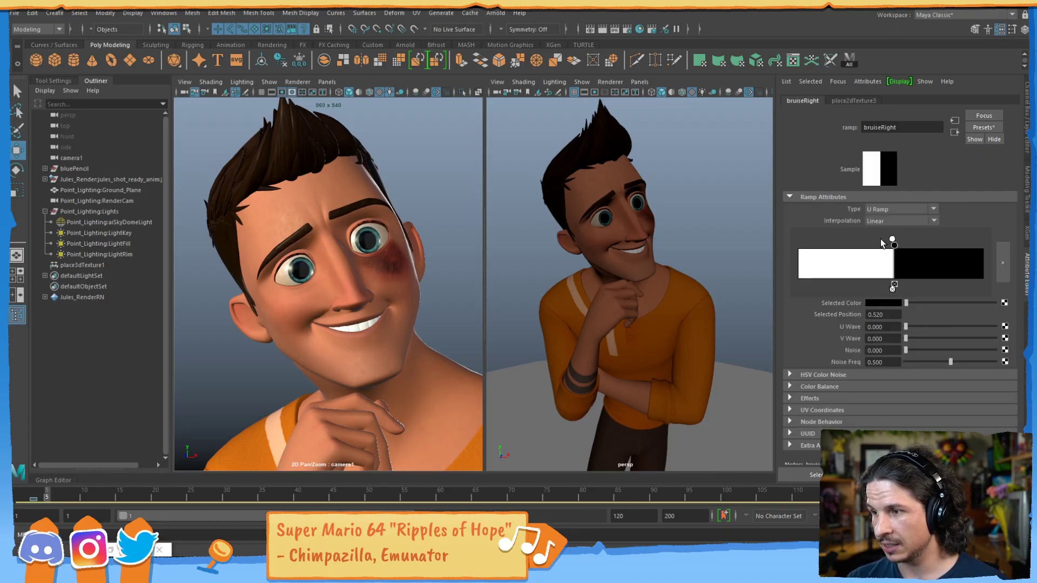
drag(892, 243, 884, 241)
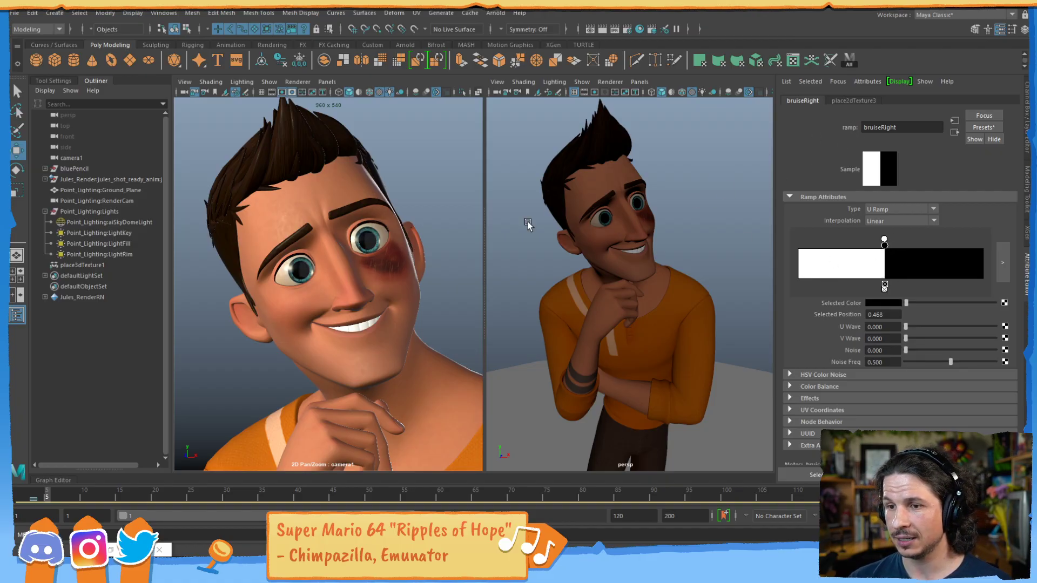
- Select layeredTexture2 in the node graph to reopen its attributes beside the character views
click(111, 551)
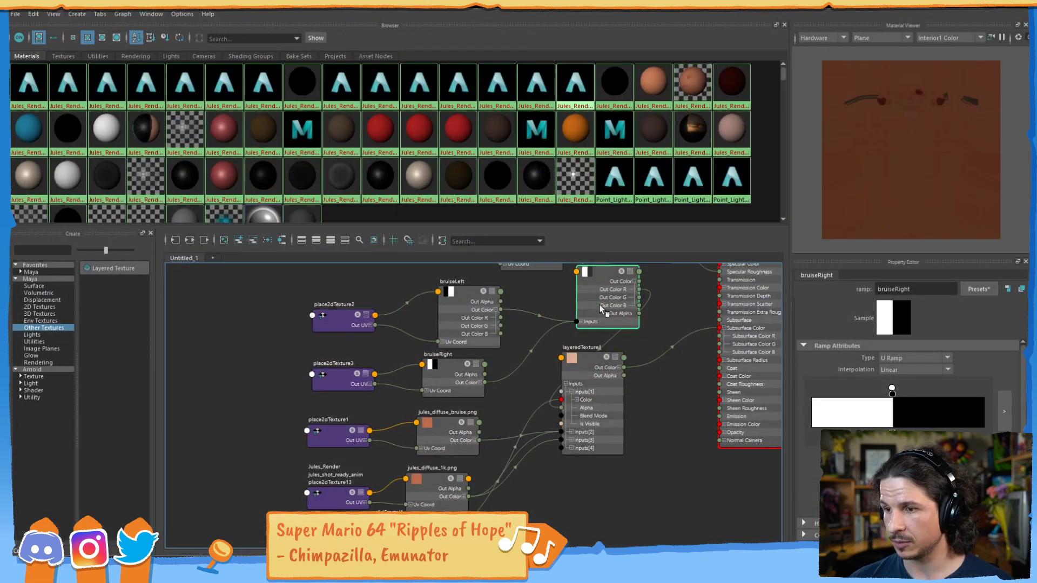
drag(597, 280, 597, 278)
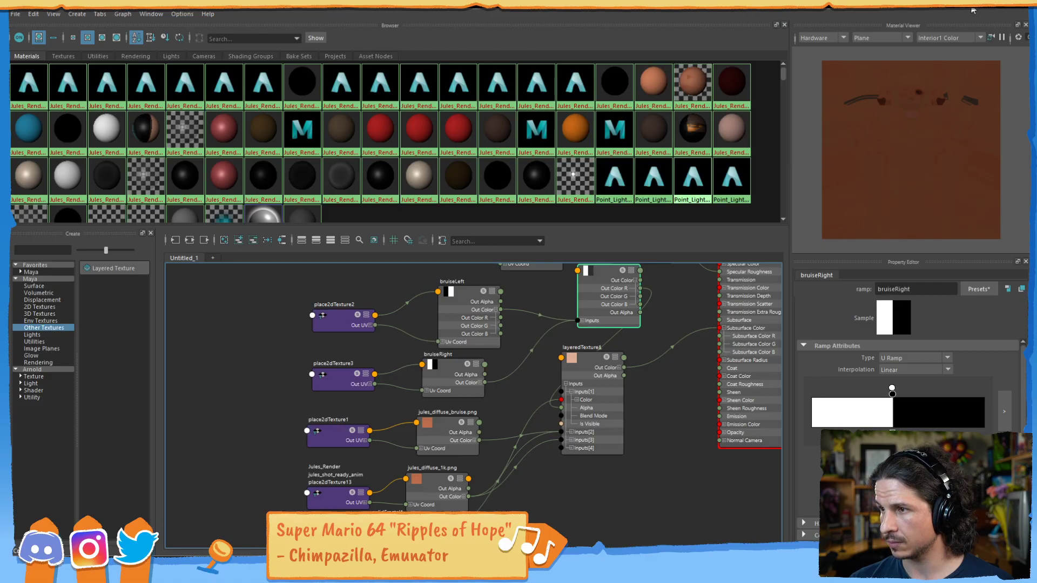
click(971, 9)
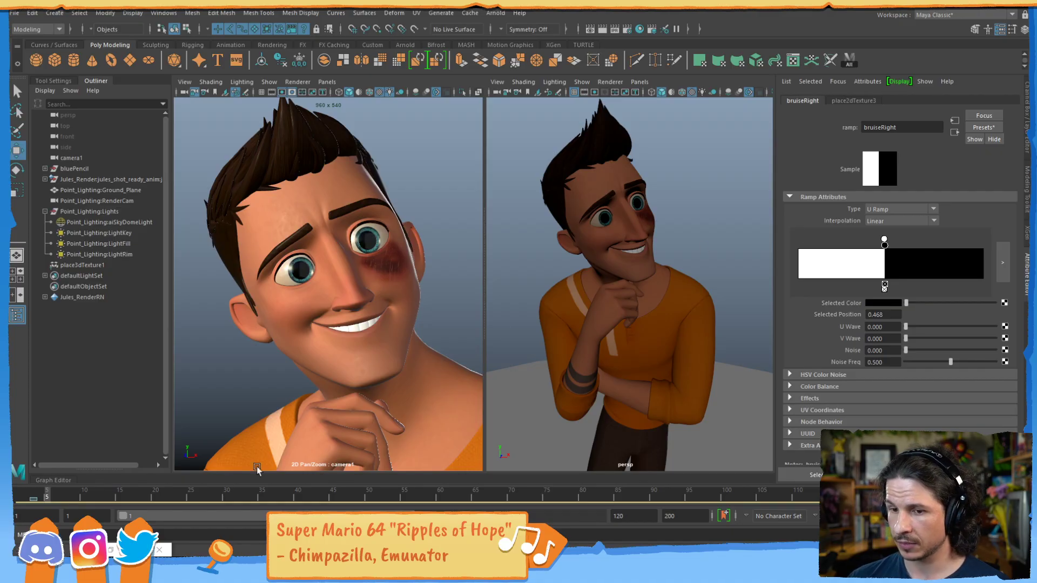
click(110, 549)
click(607, 271)
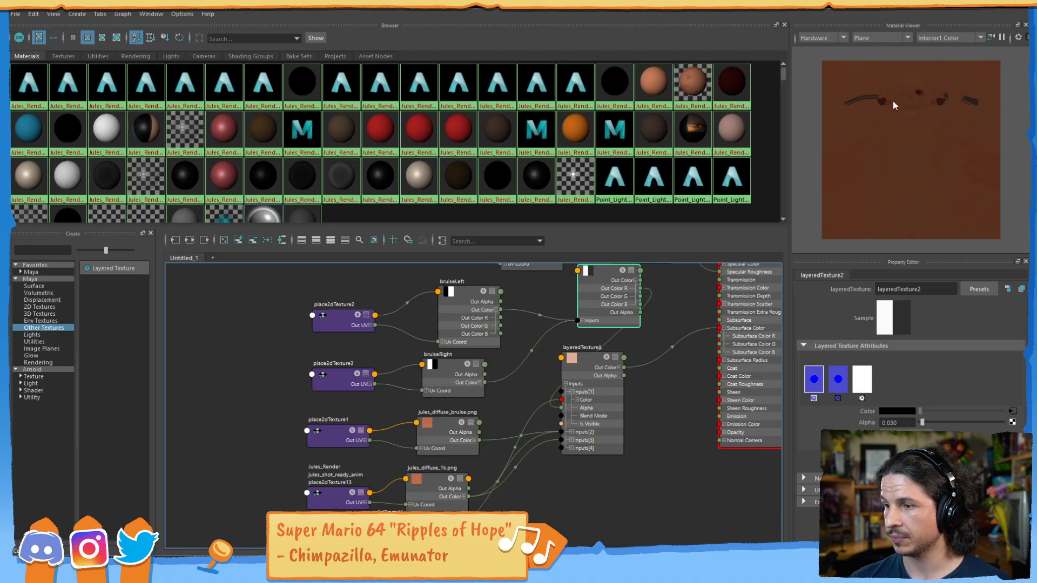
click(972, 5)
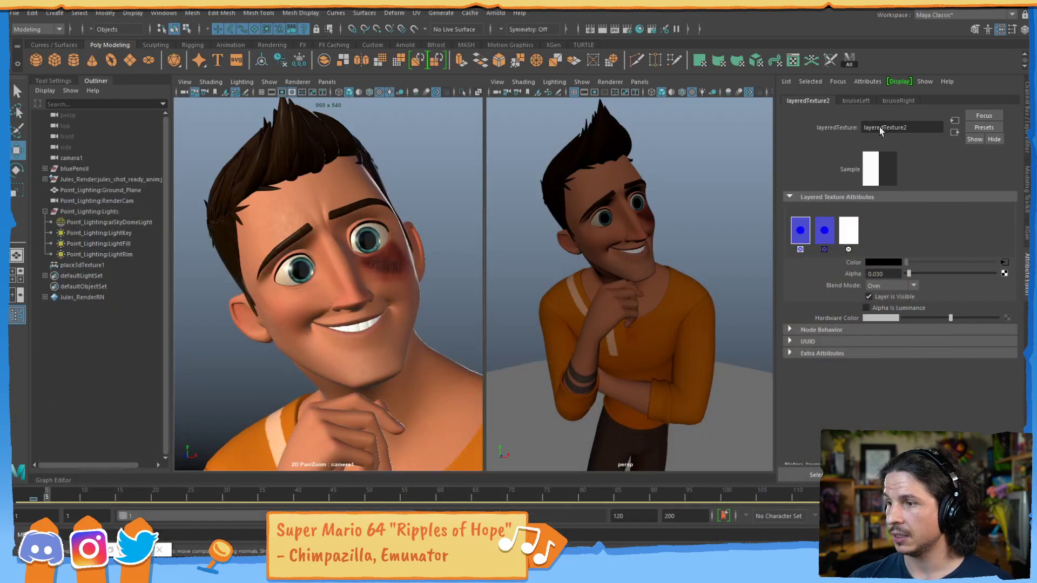
- Set the Alpha of layeredTexture2's bruiseRight layer and bruiseLeft layer to 0.000
click(849, 237)
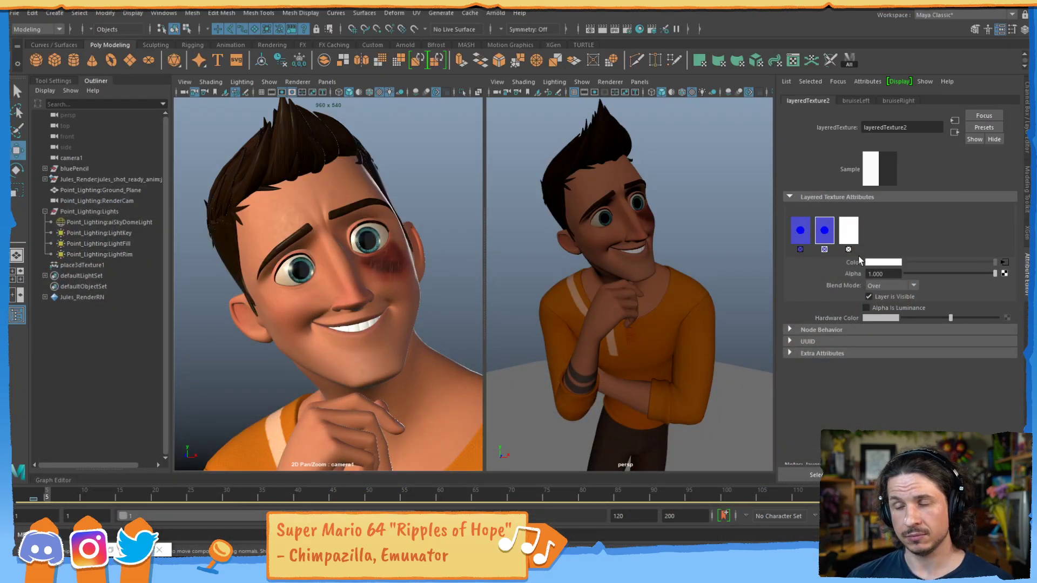
drag(913, 275, 901, 277)
click(851, 234)
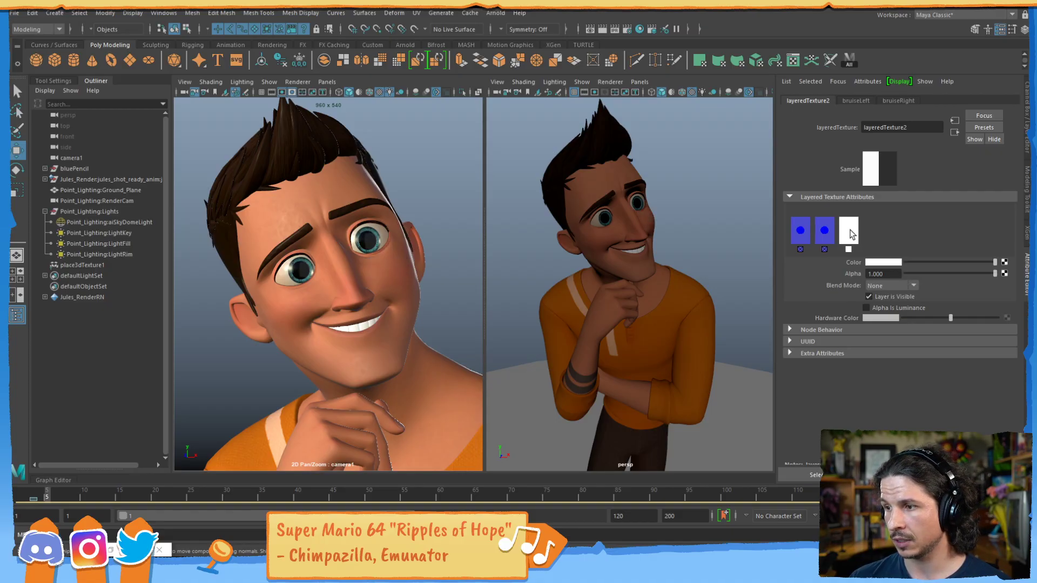
click(800, 232)
mouse_move(914, 276)
mouse_down()
mouse_move(996, 274)
mouse_move(894, 277)
mouse_up()
- Test and undo an Alpha of 0.854 on the bruiseLeft layer, and set both ramp layers' Alpha to 1.000
click(982, 275)
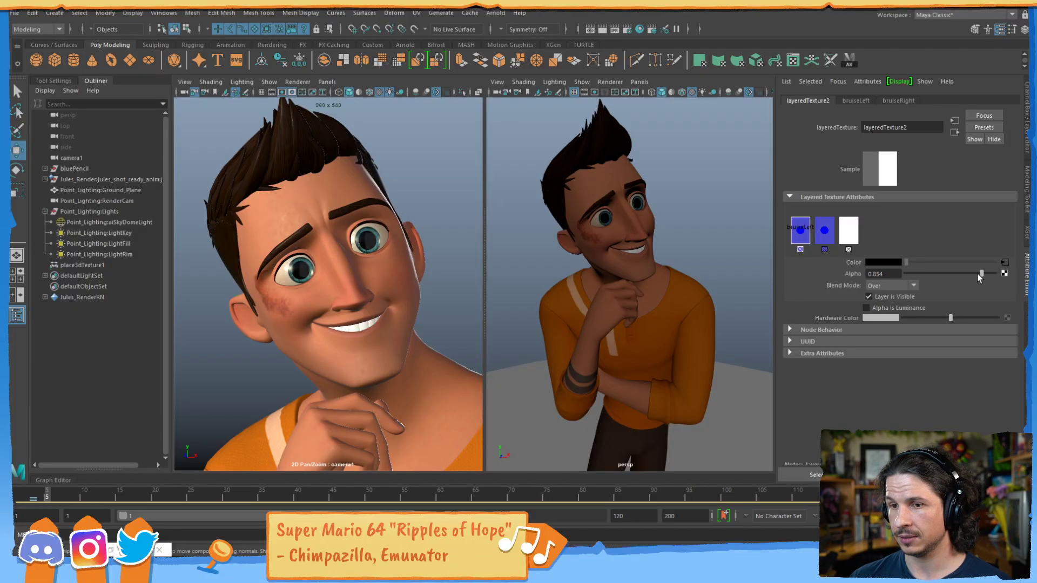
key(ctrl+z)
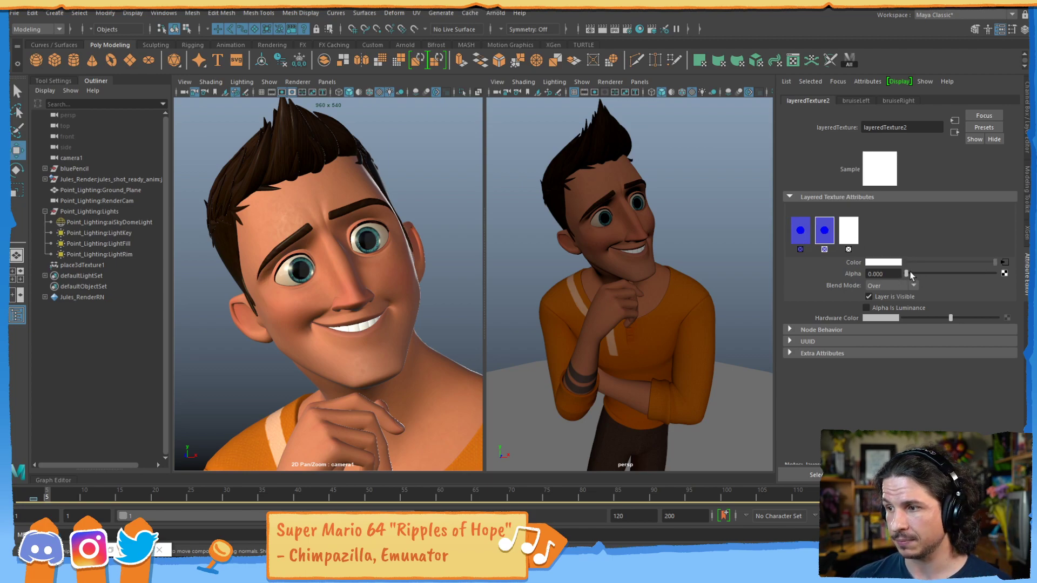
drag(930, 274, 1011, 276)
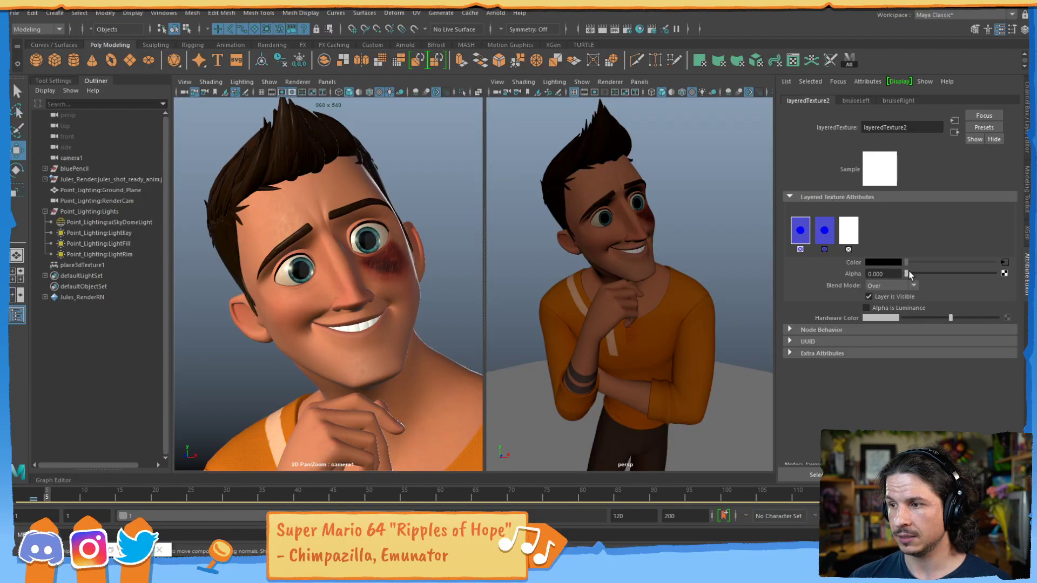
drag(926, 272, 1002, 270)
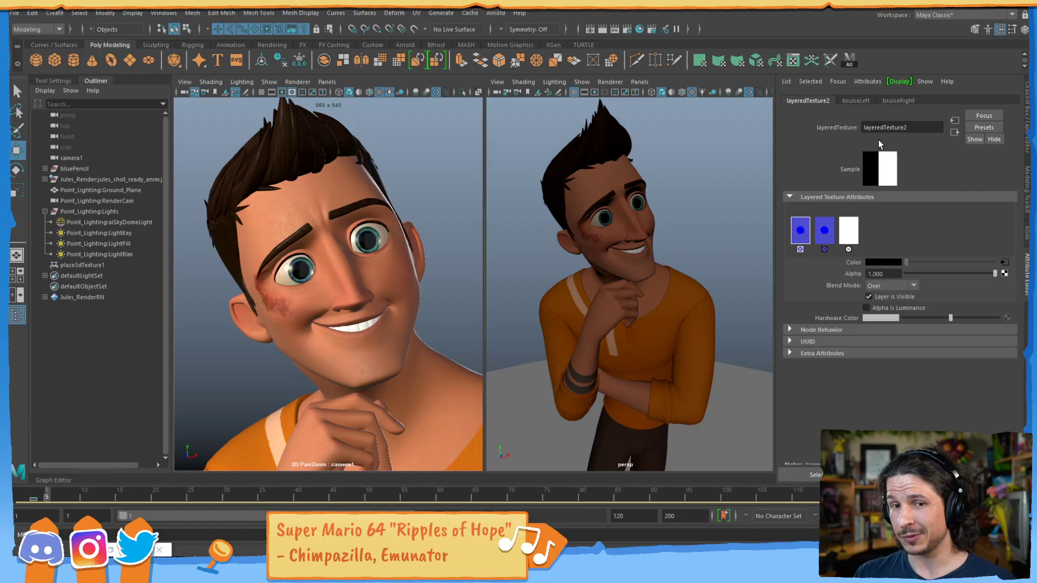
- Set the bruiseLeft layer's Blend Mode to Multiply
click(898, 287)
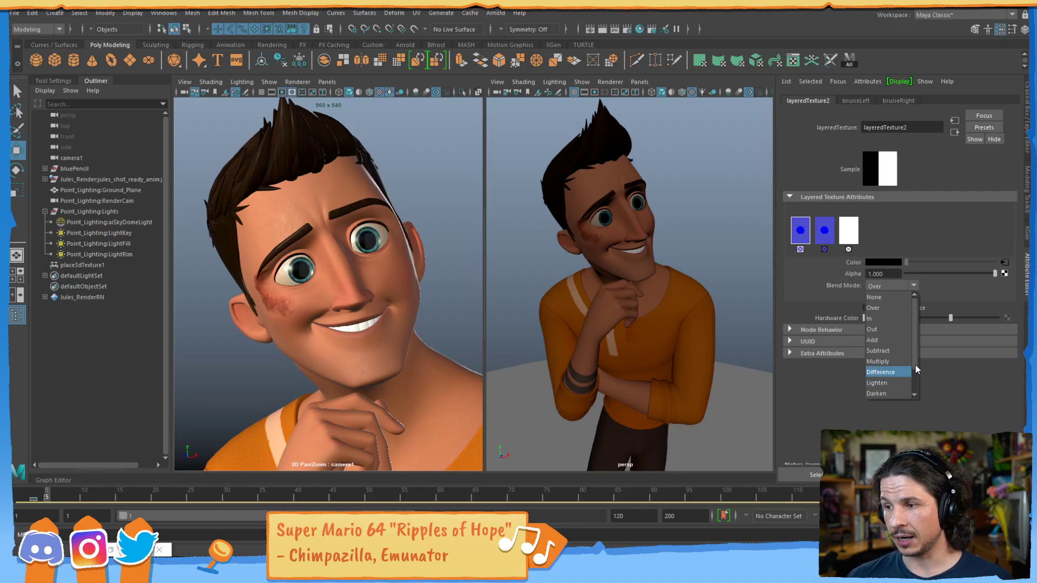
scroll(910, 376, down, 1)
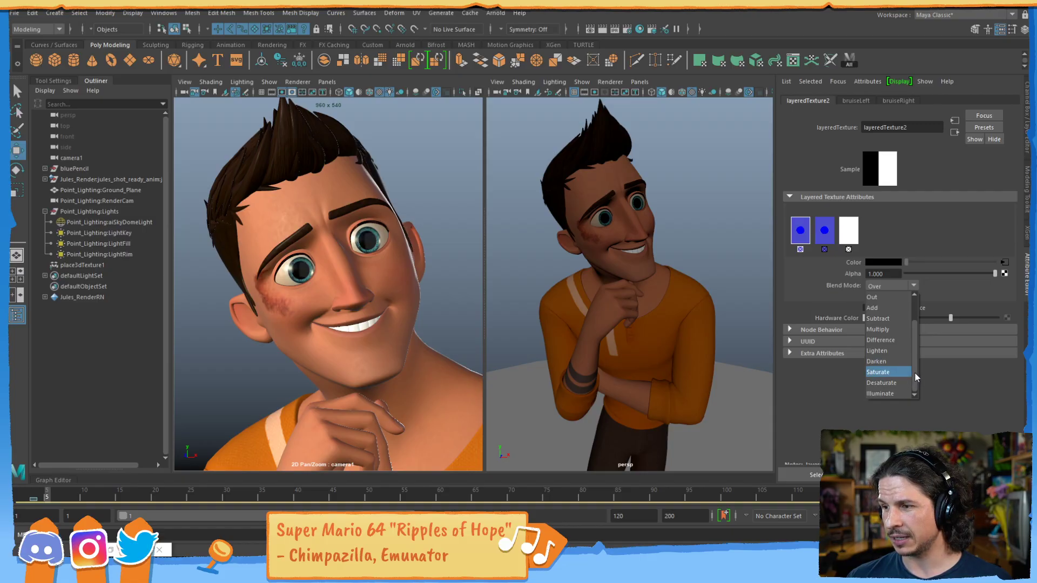
scroll(916, 358, up, 1)
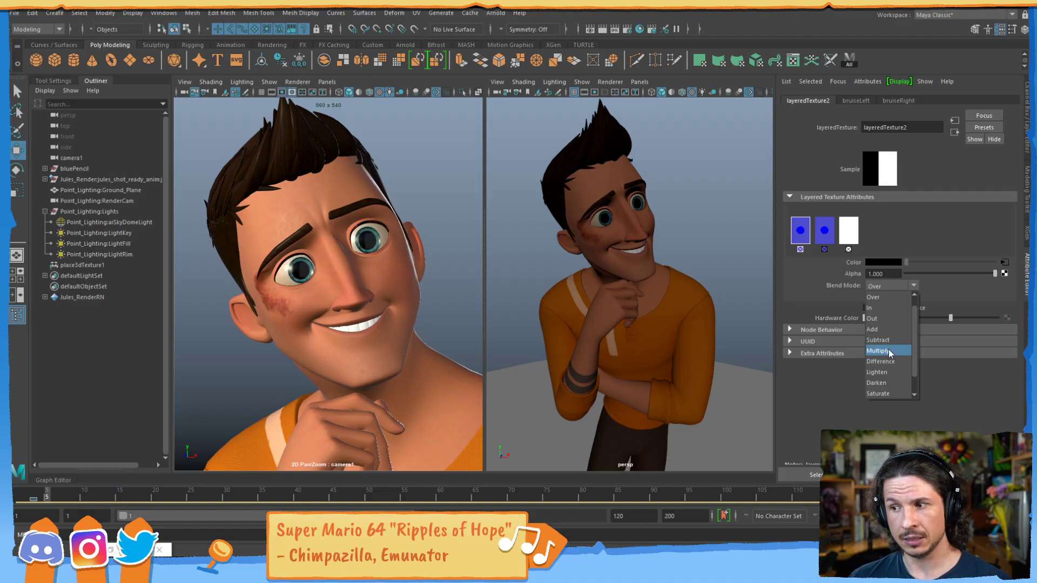
- Set the bruiseRight layer's Blend Mode to Multiply
click(792, 238)
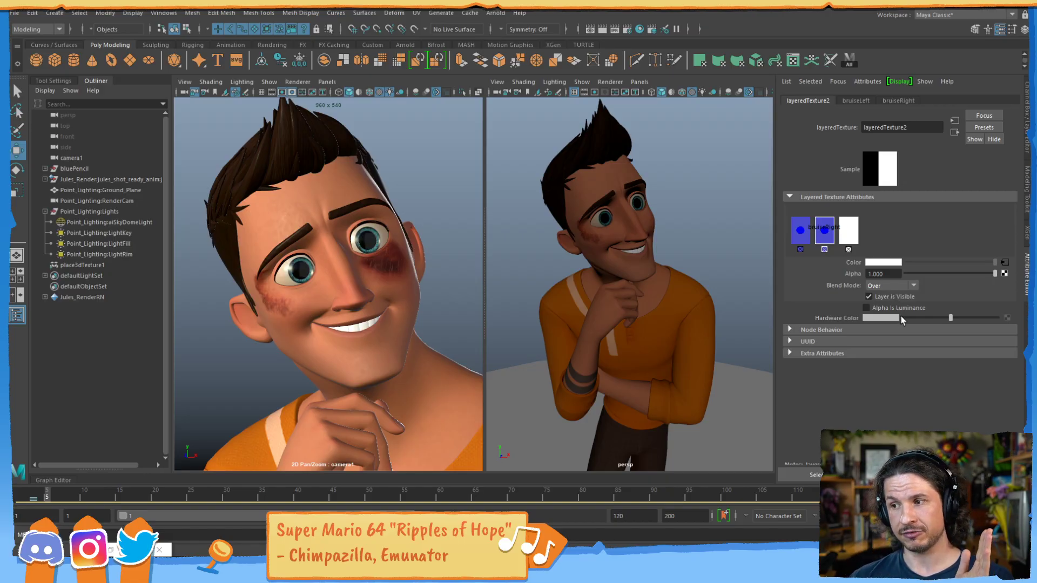
click(897, 286)
click(899, 294)
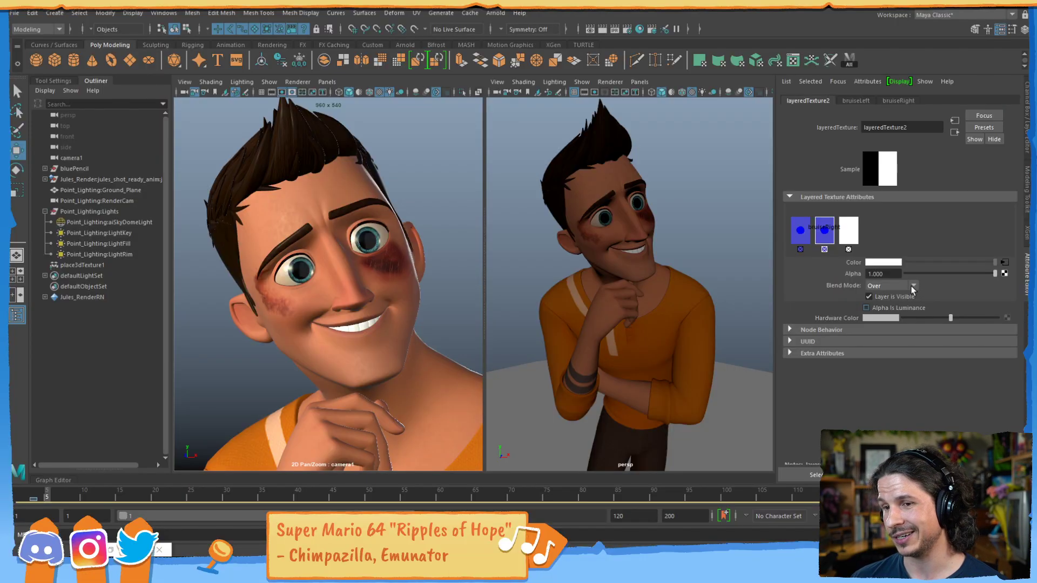
click(913, 285)
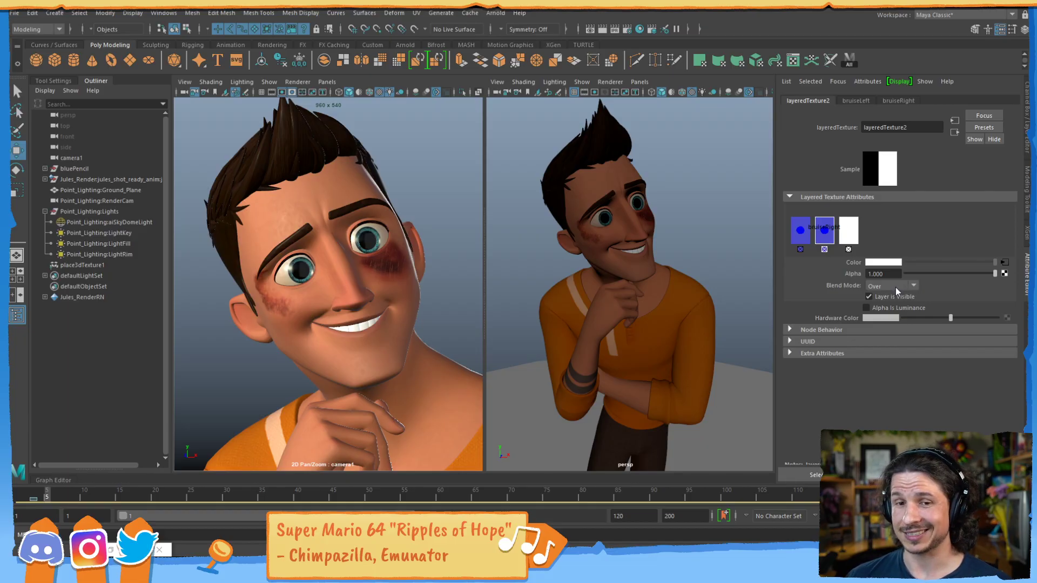
click(893, 289)
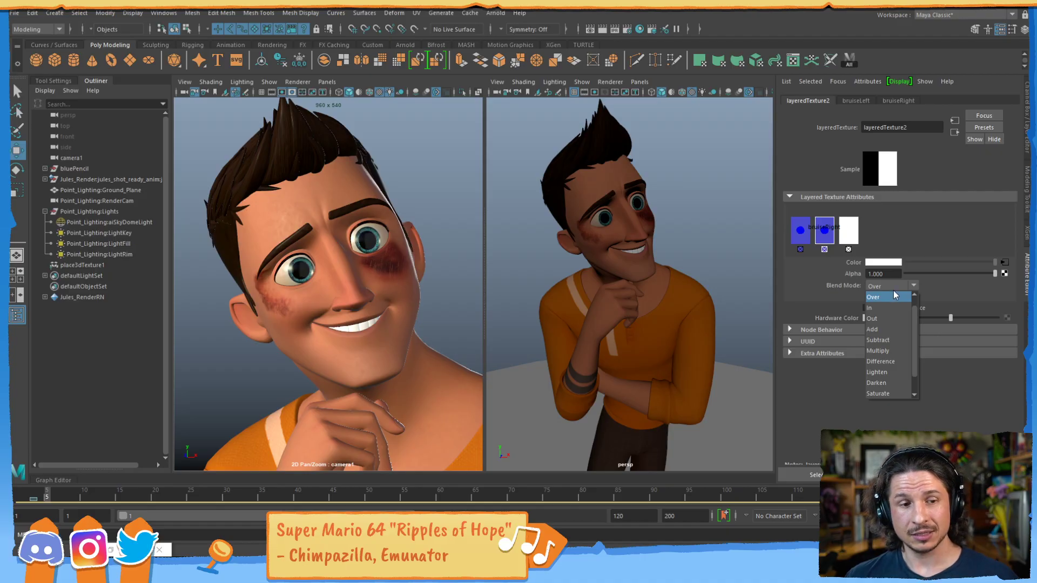
click(887, 350)
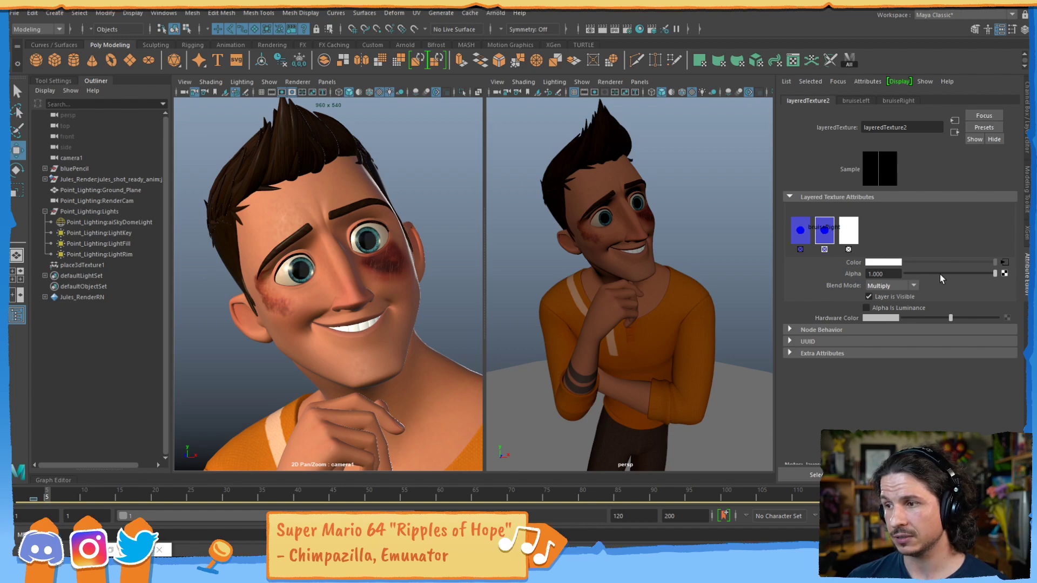
- Lower the bruiseRight layer's Alpha to 0.585, open the Task Manager and move it out of view
key(ctrl+z)
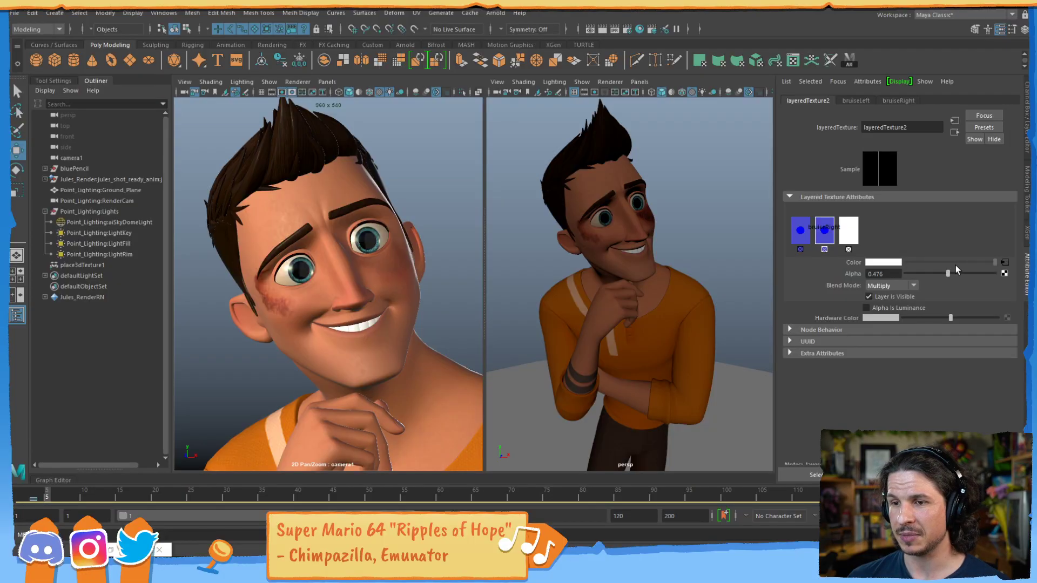
drag(953, 274, 959, 273)
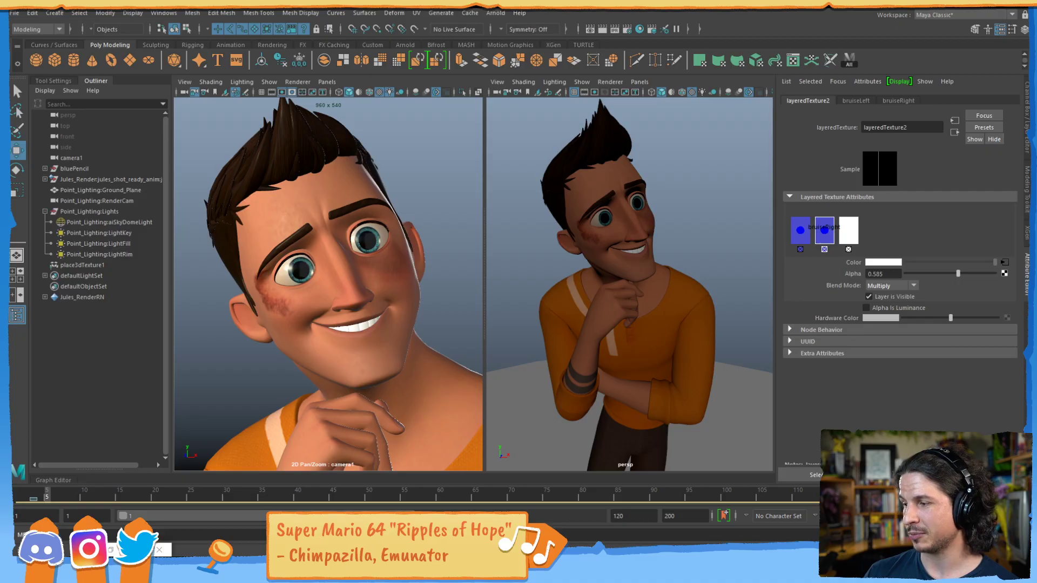
key(ctrl+shift+Escape)
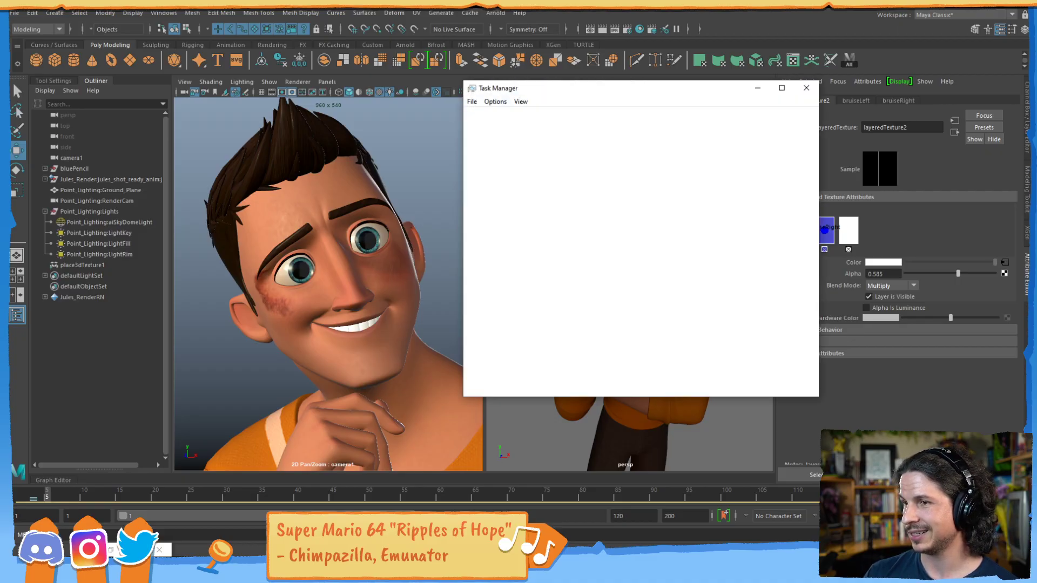
drag(681, 90, 0, 89)
- Set the bruiseLeft layer's Alpha to 0.579 and the bruiseRight layer's Alpha to 0.689
click(800, 230)
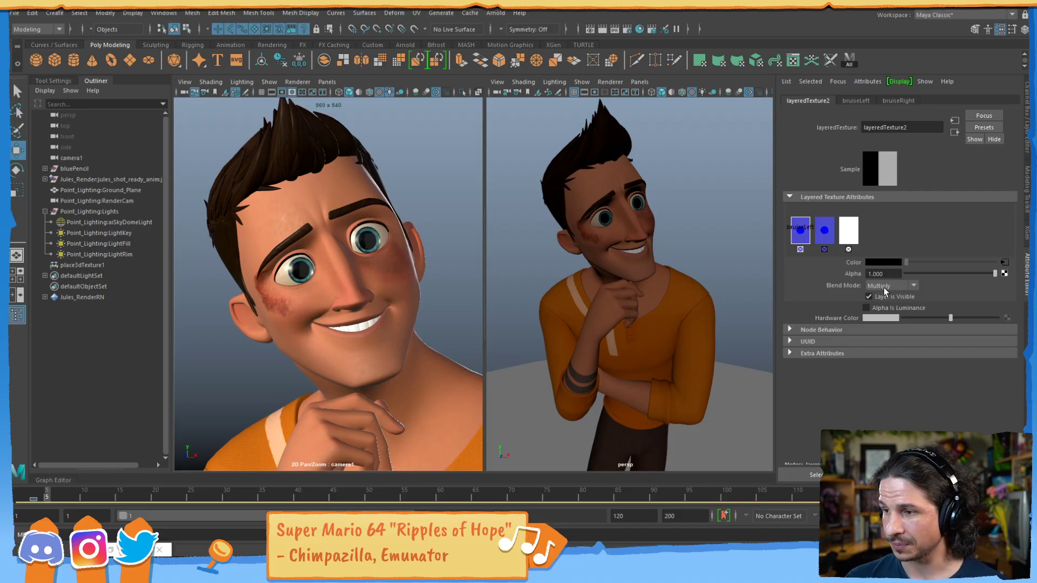
drag(949, 273, 945, 276)
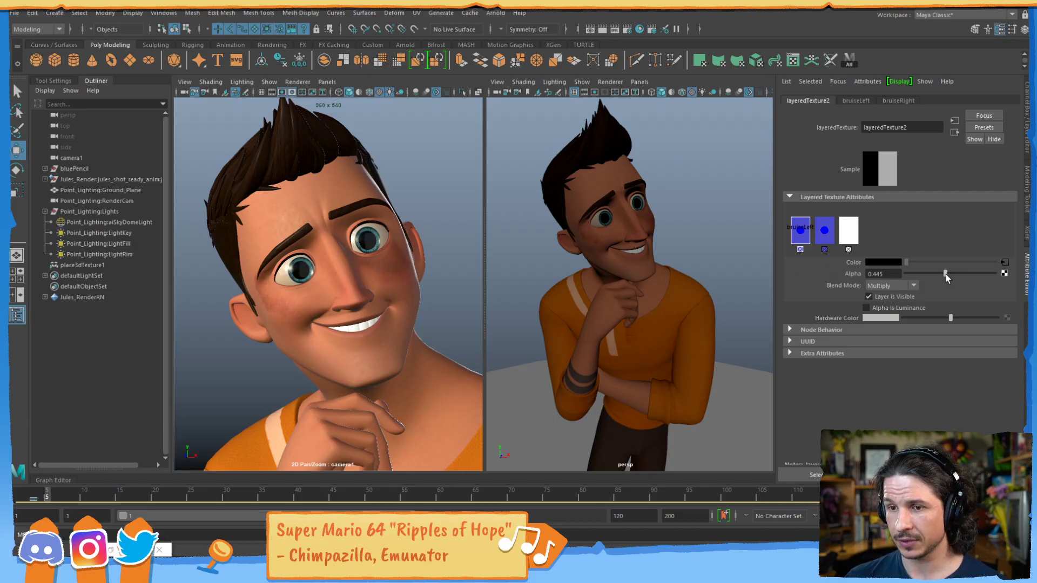
click(957, 274)
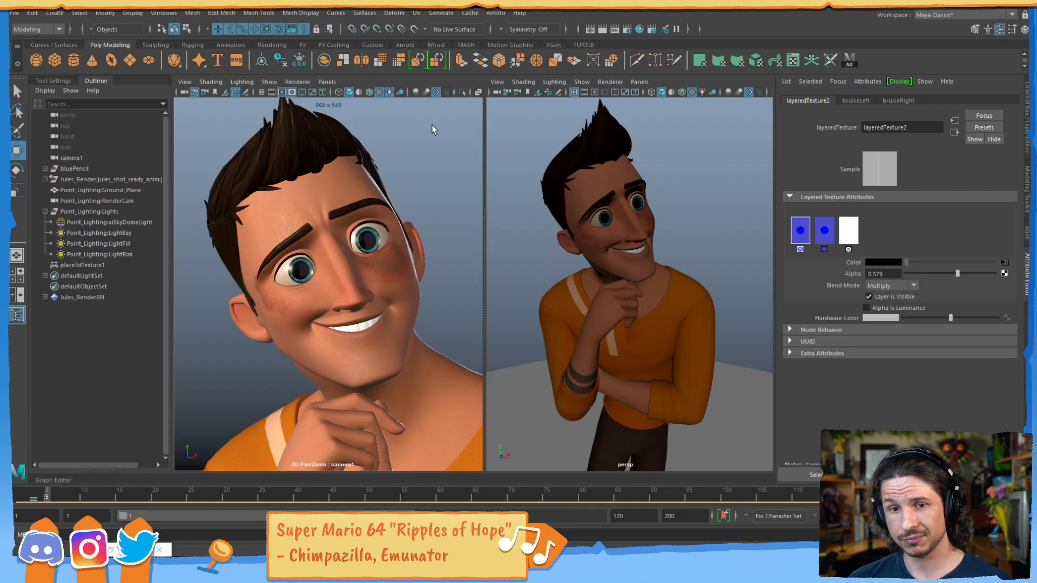
click(834, 231)
drag(968, 277, 967, 236)
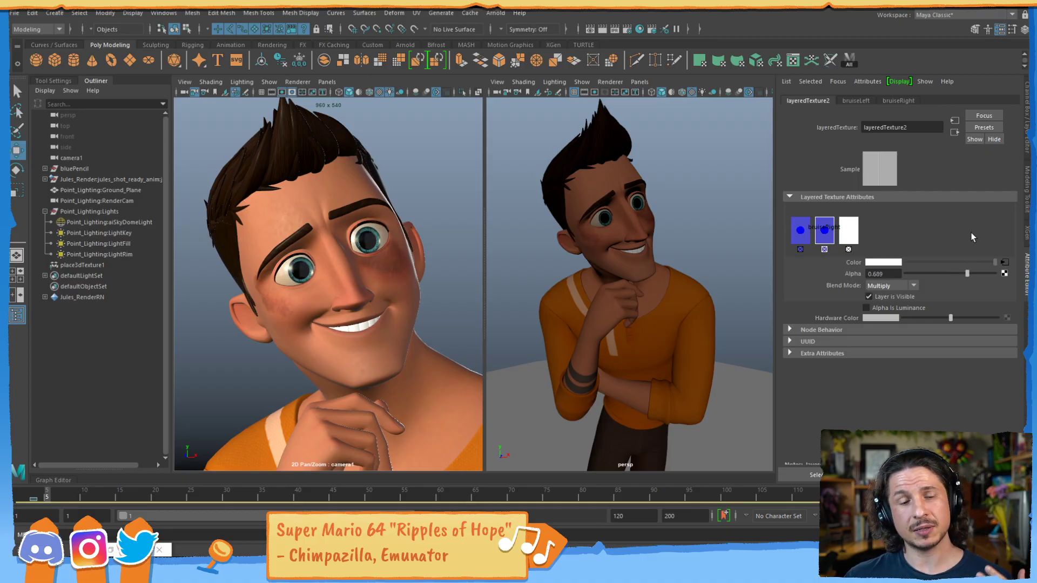